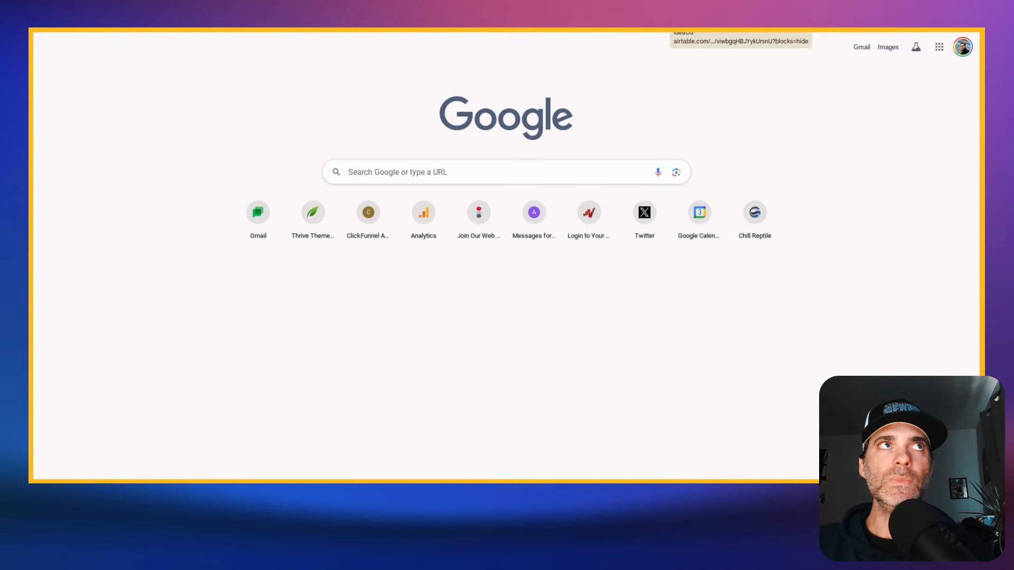
- Switch to Airtable and go from the IdeaOS base to the ParasiteOS base
click(673, 22)
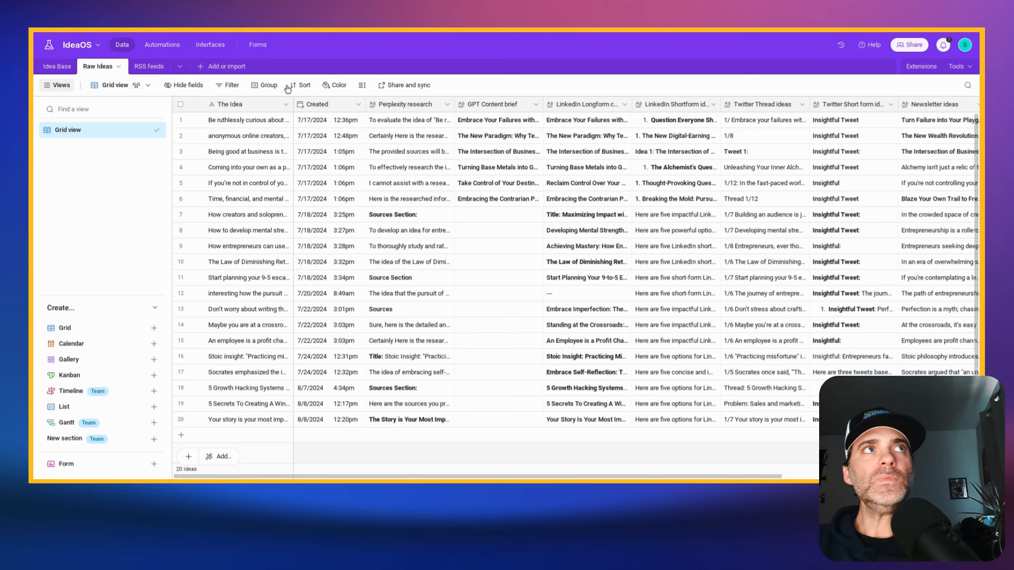
click(72, 45)
click(48, 44)
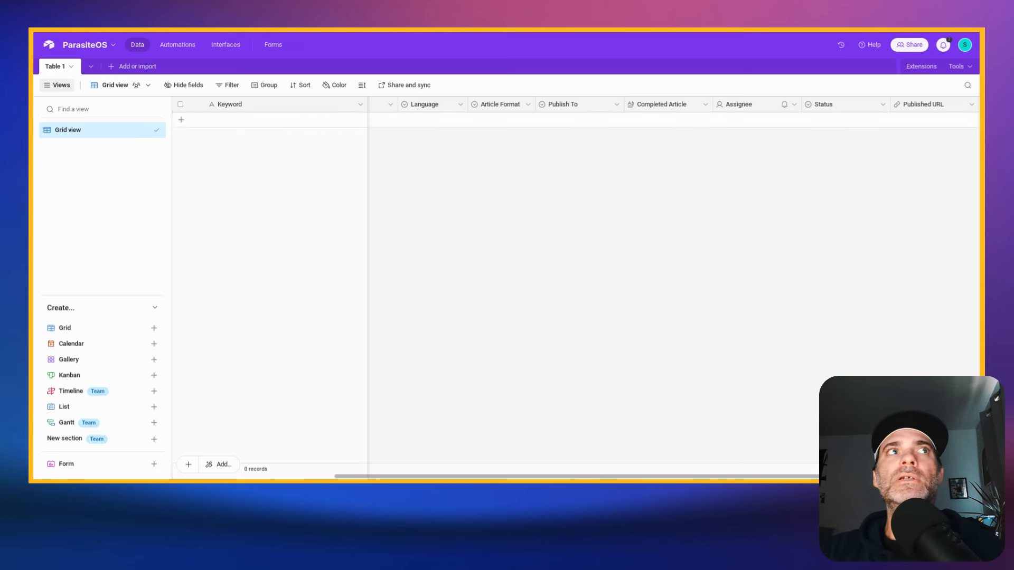
- Add a record to Table 1 with the keyword "best pet insurance for a dog"
click(256, 120)
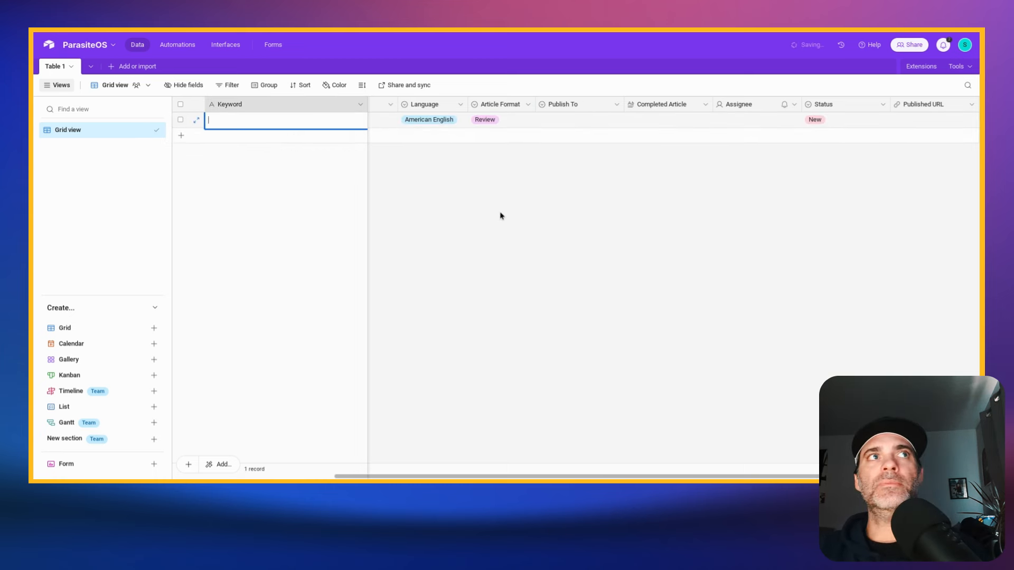
text(b)
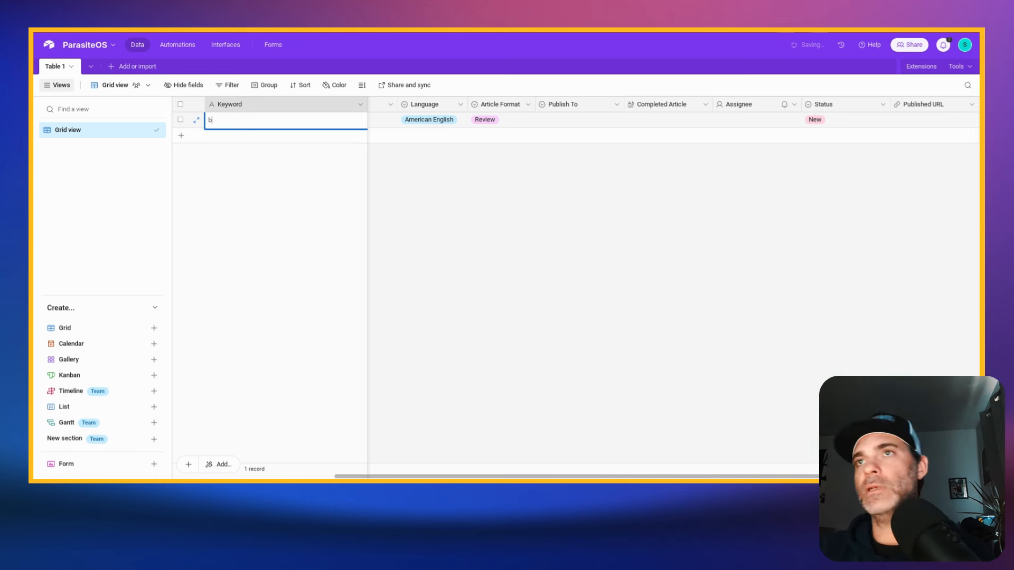
text(est pet insuranc)
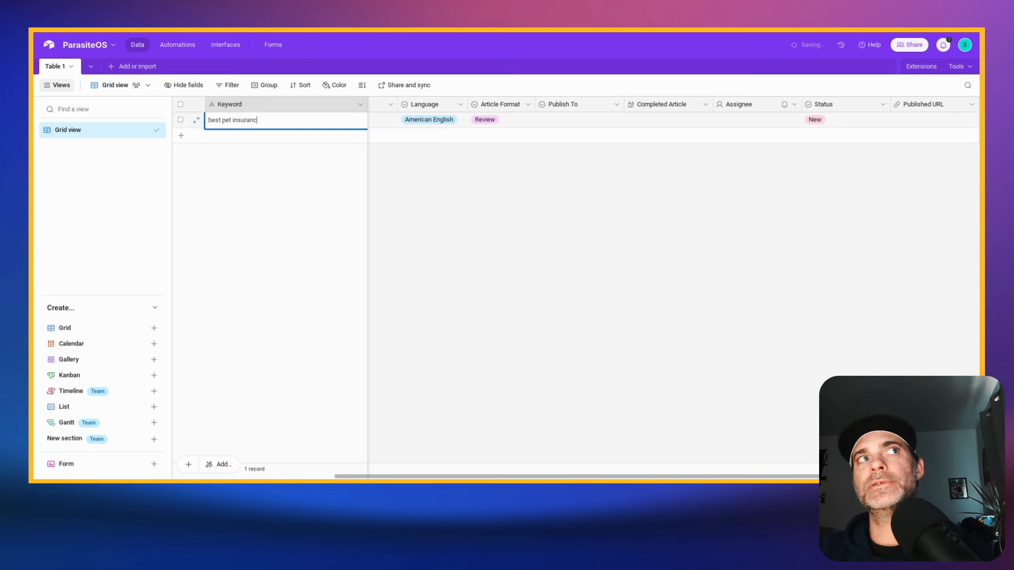
text(e in)
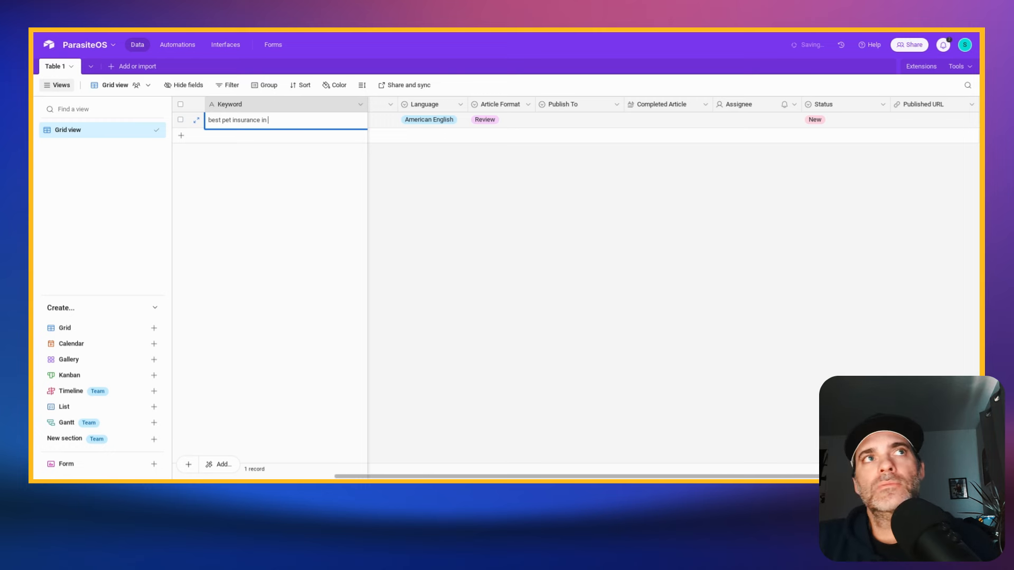
key(BackSpace)
key(BackSpace)
text(for )
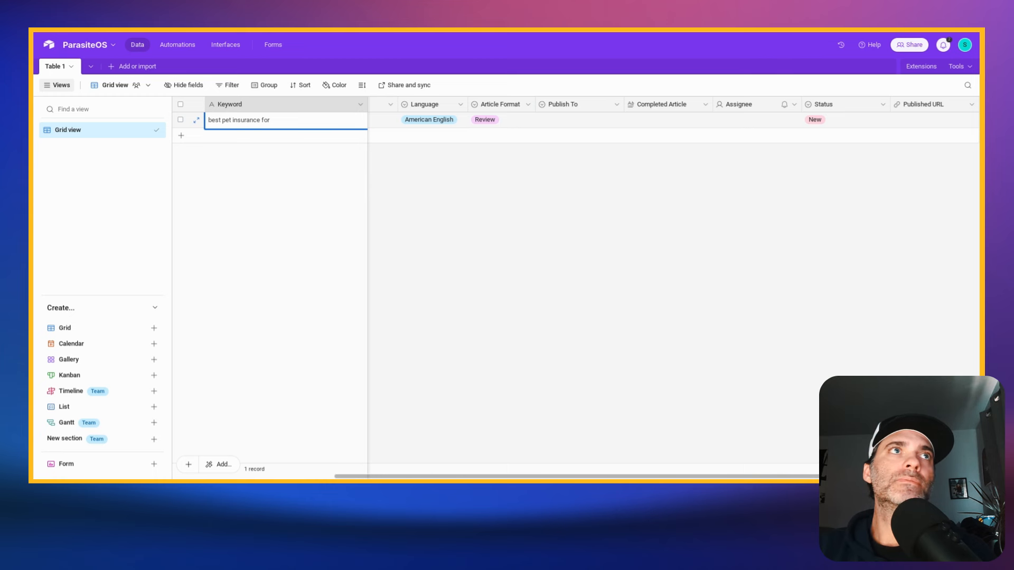
text(p)
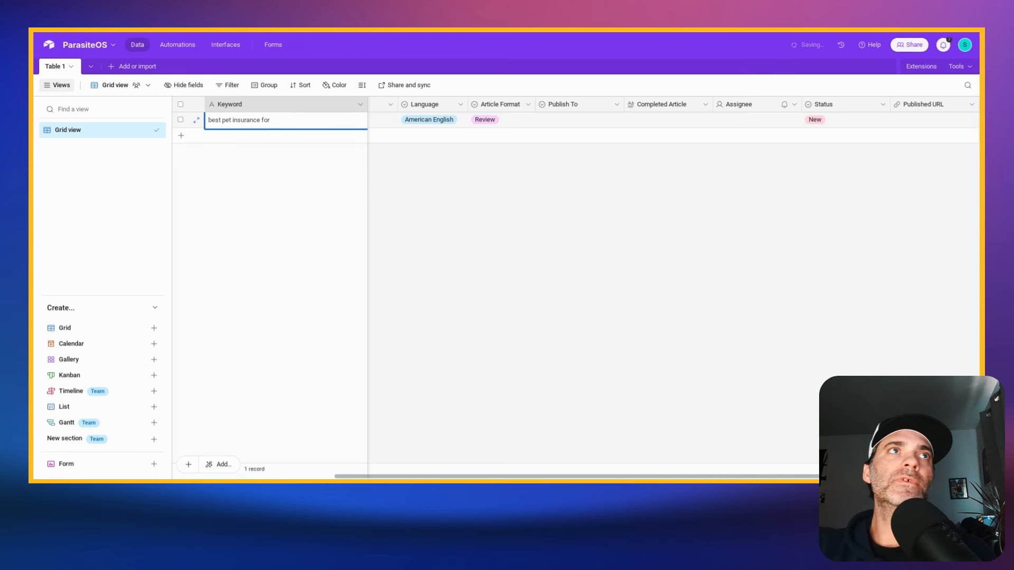
text( dog)
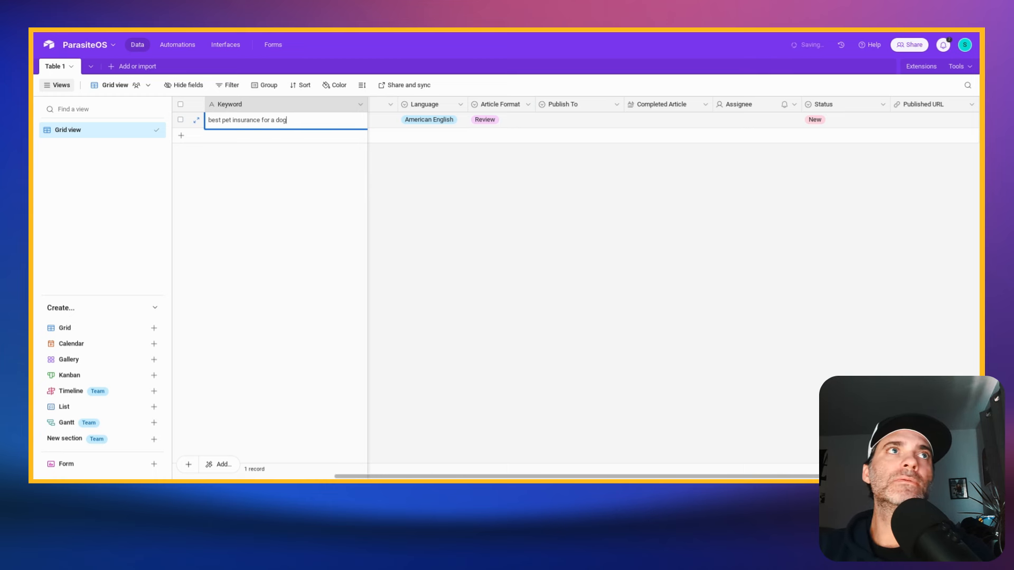
click(654, 285)
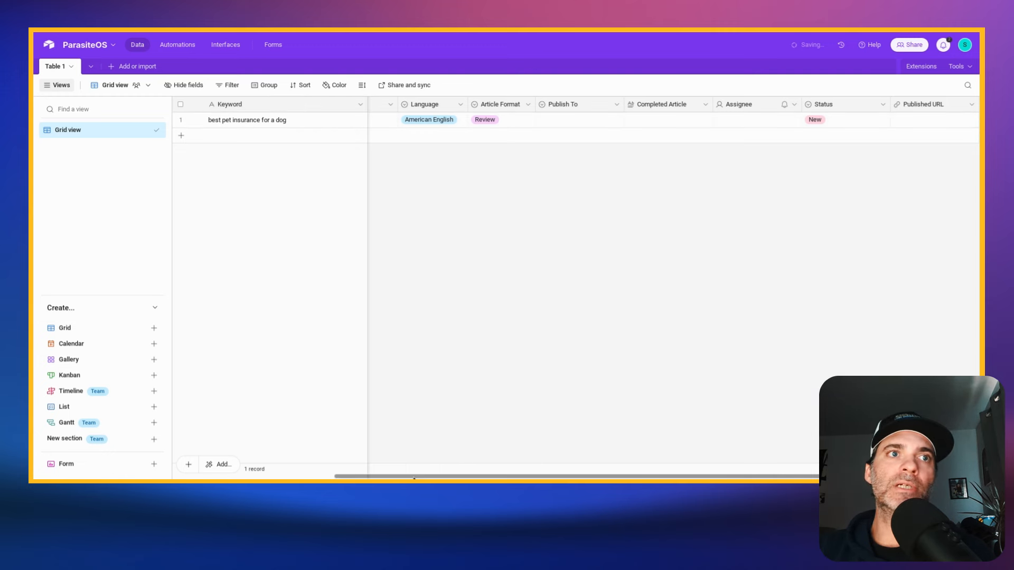
- Enter ouraffiliatelink.net/affcode as the Affiliate Link of the pet insurance record
drag(383, 478, 230, 477)
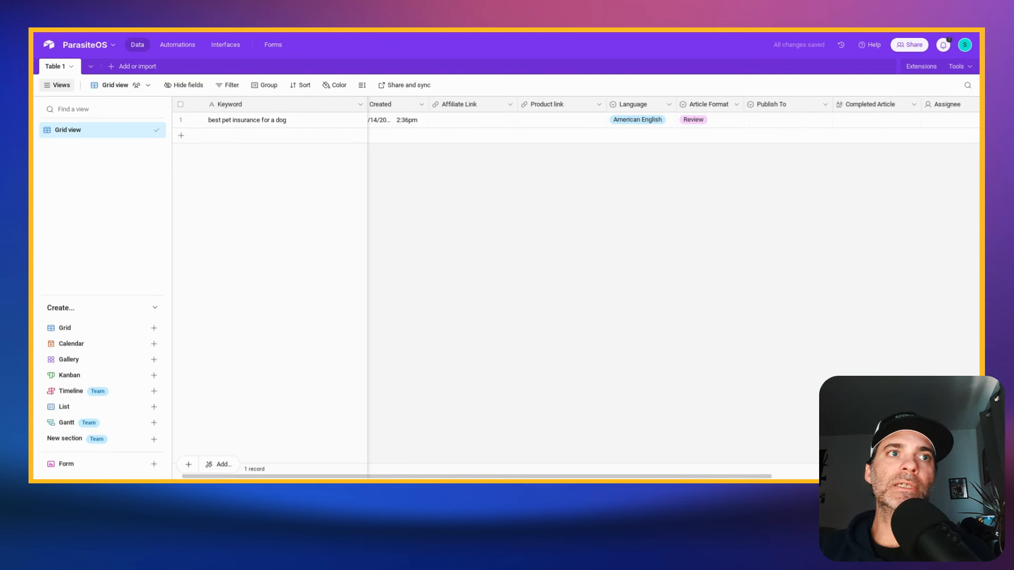
drag(441, 478, 426, 478)
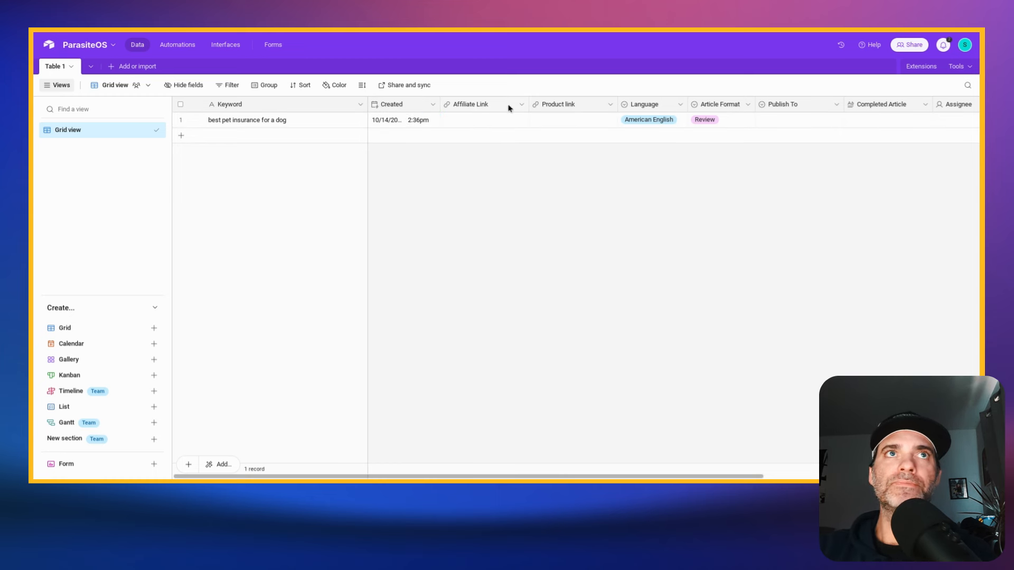
click(489, 105)
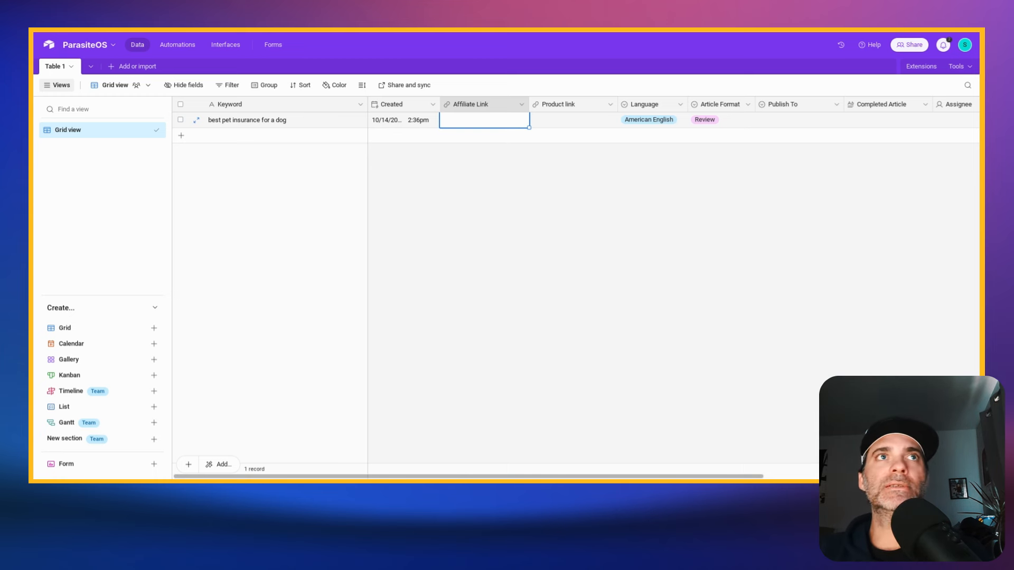
text(ouraffiliate)
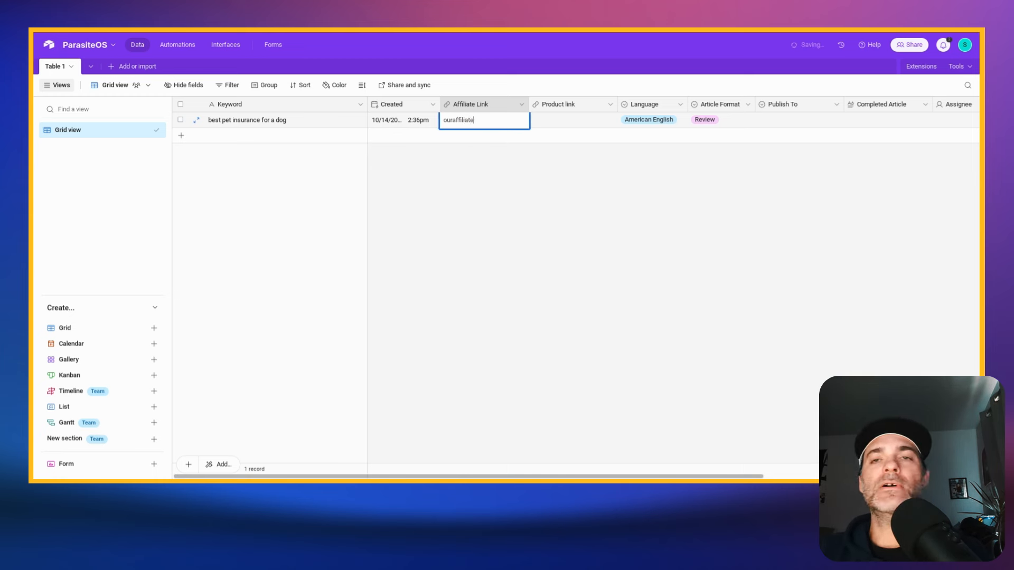
text(link.net/)
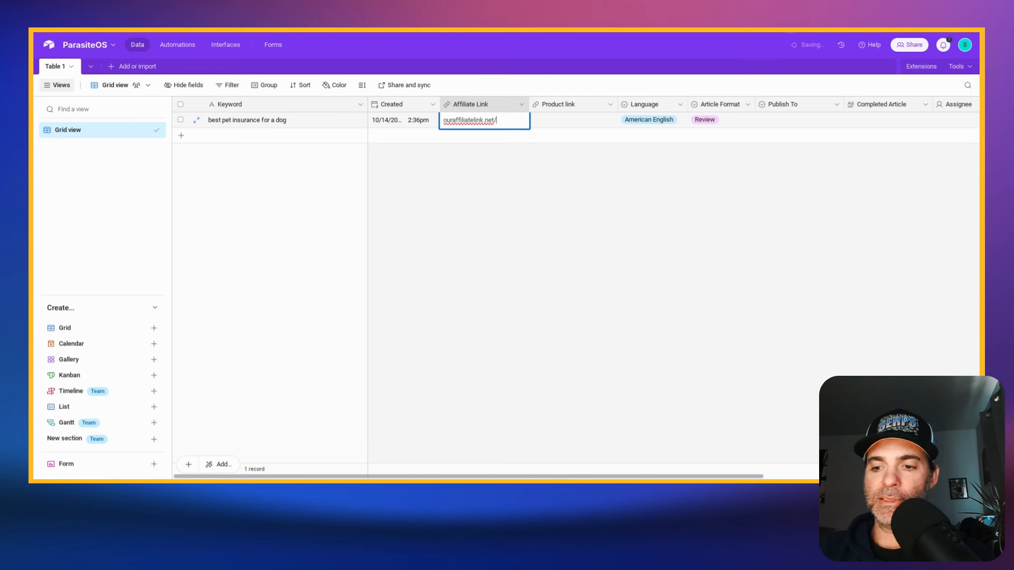
text(affcode)
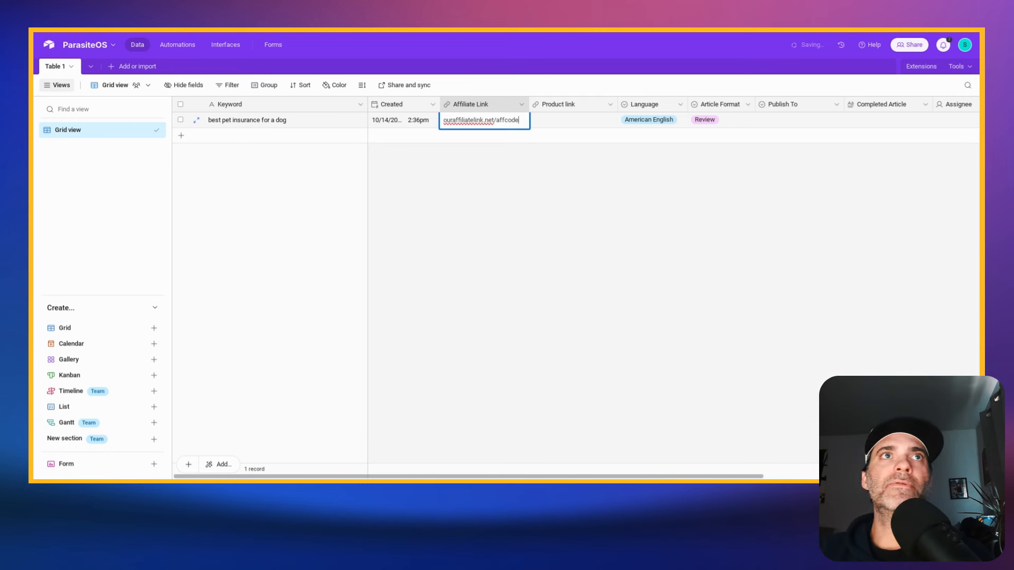
click(493, 172)
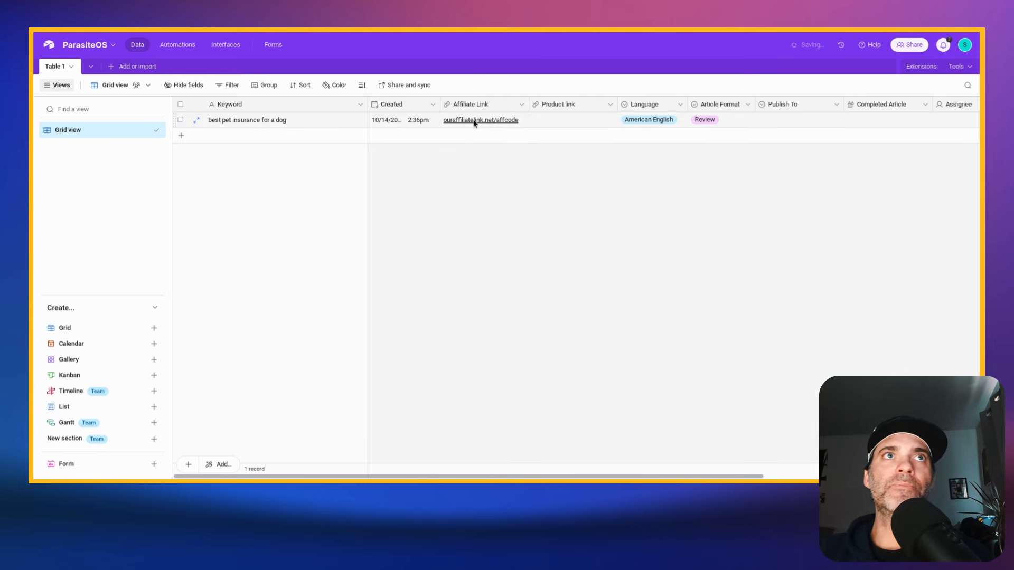
- Select the record's empty Product link cell and search Google in a new browser tab for "best pet insurance"
click(571, 121)
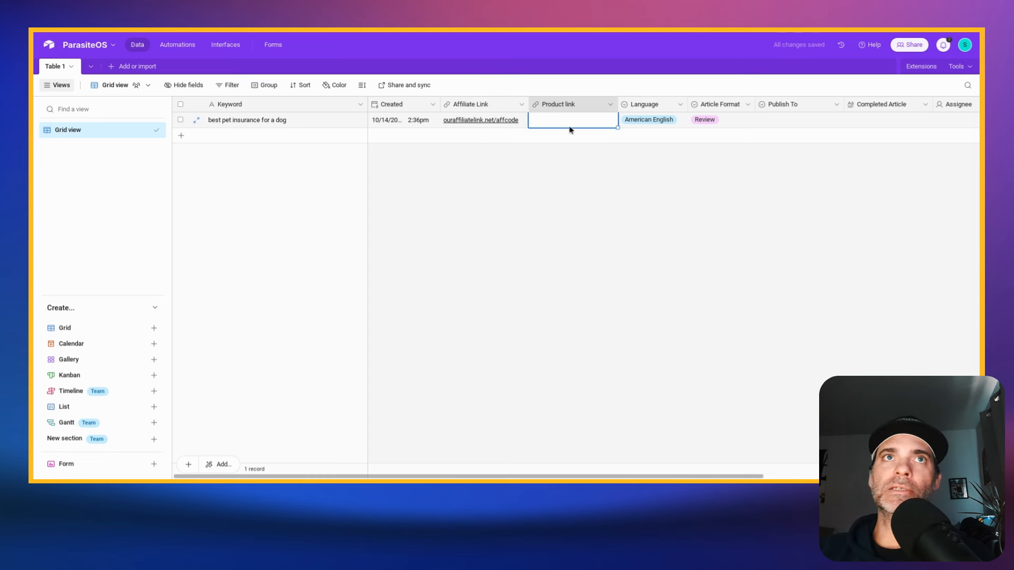
key(ctrl+t)
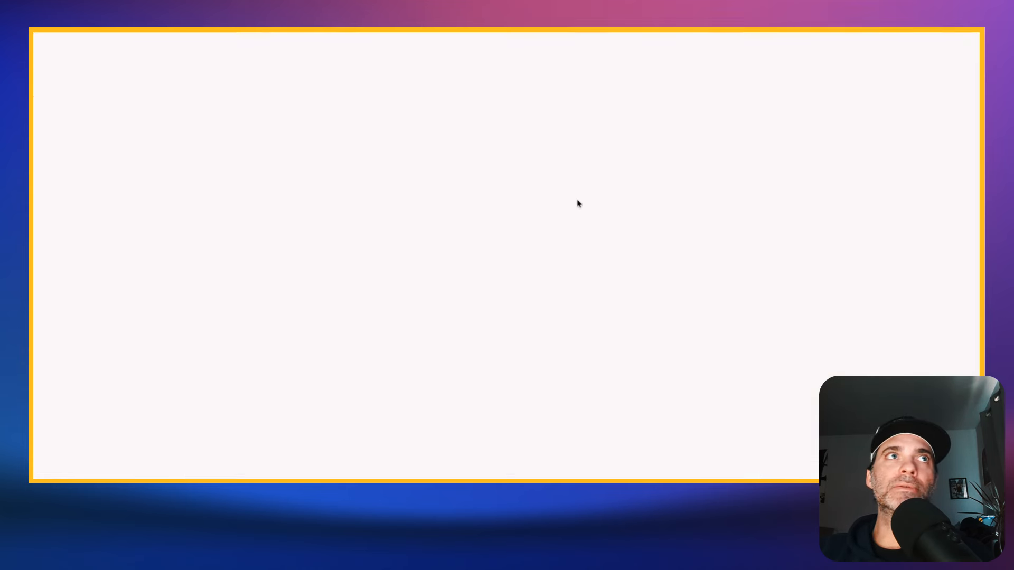
text(best p)
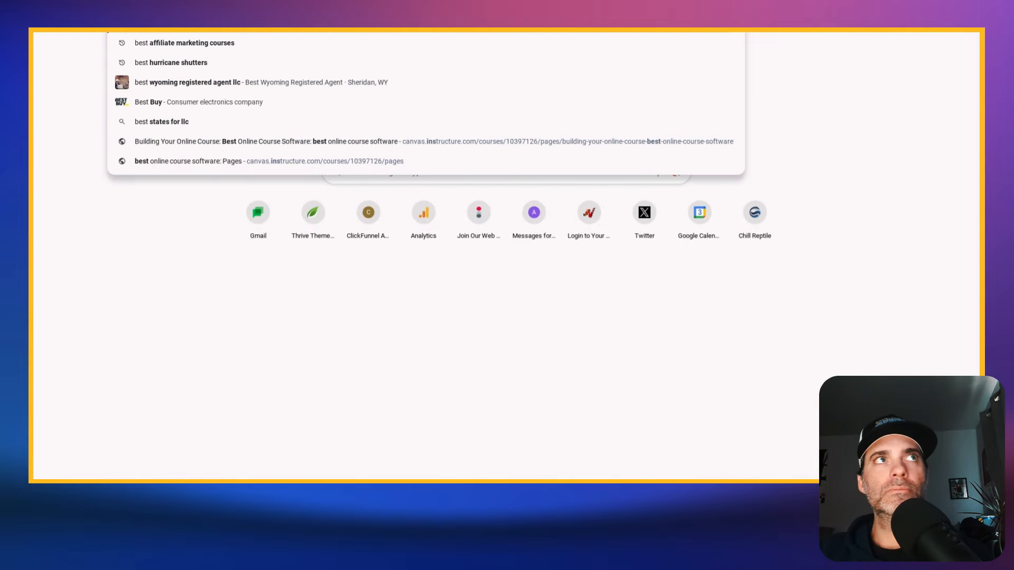
text(et insu)
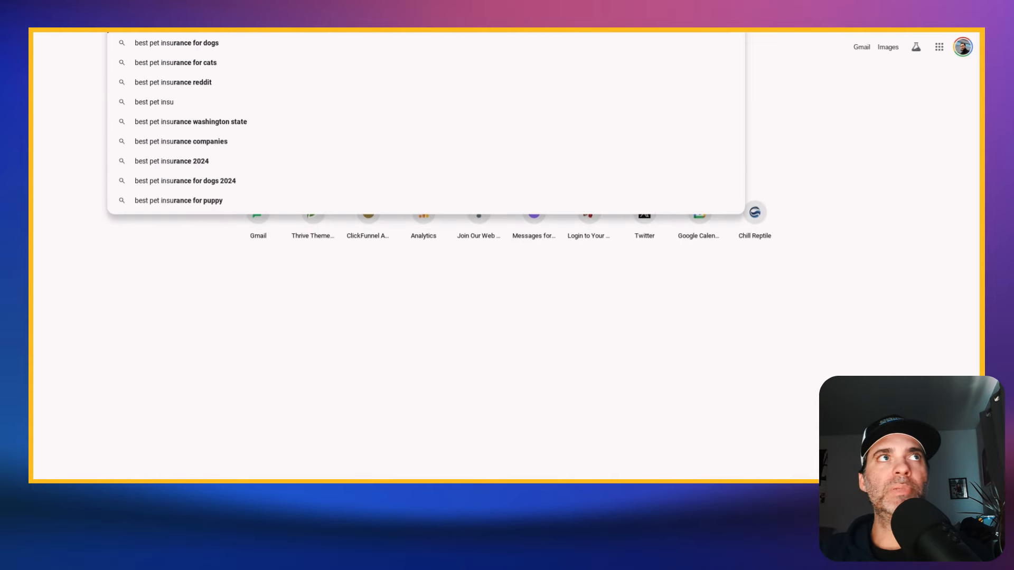
text(rance)
key(Return)
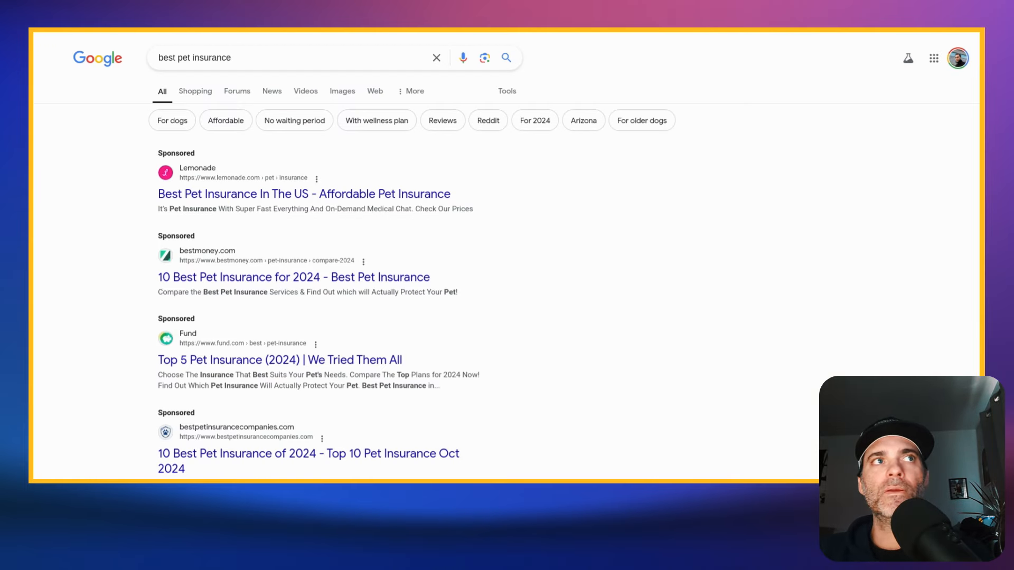
- Look through the search results, open NerdWallet's "Best Pet Insurance Companies for 2024" article and examine its list of recommended companies
scroll(319, 356, down, 1)
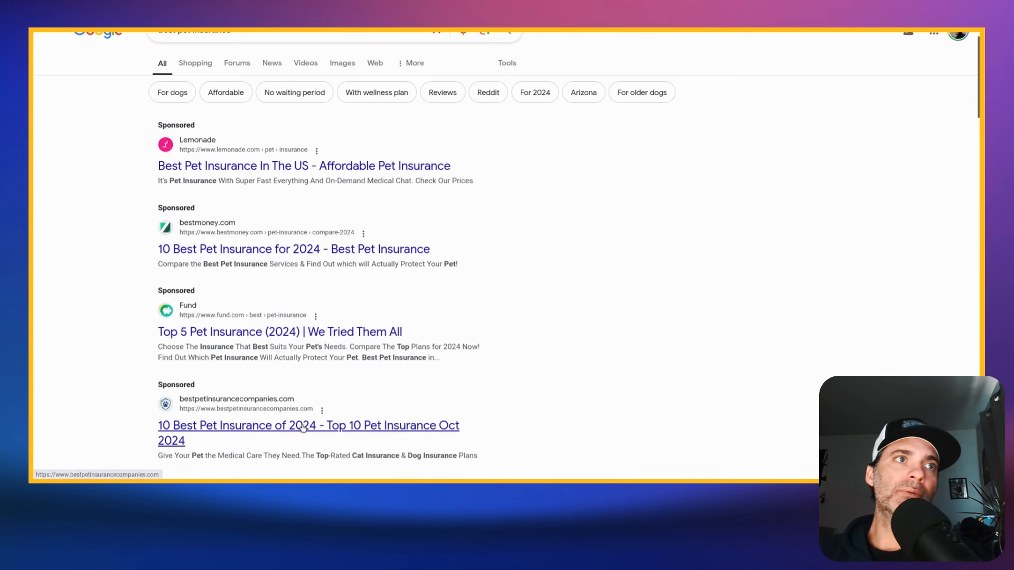
scroll(450, 430, down, 1)
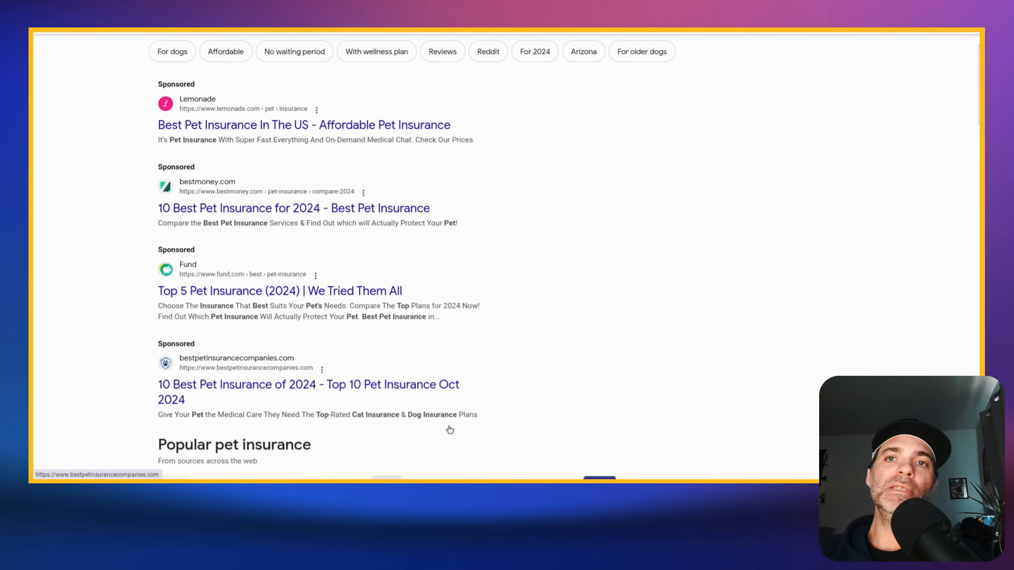
scroll(437, 428, down, 1)
scroll(431, 412, down, 5)
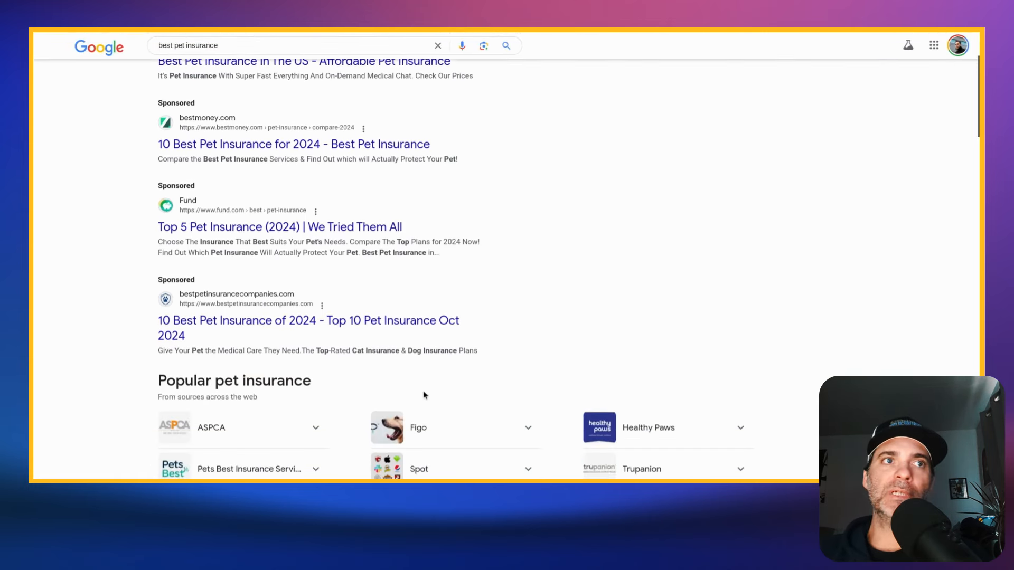
scroll(445, 382, down, 1)
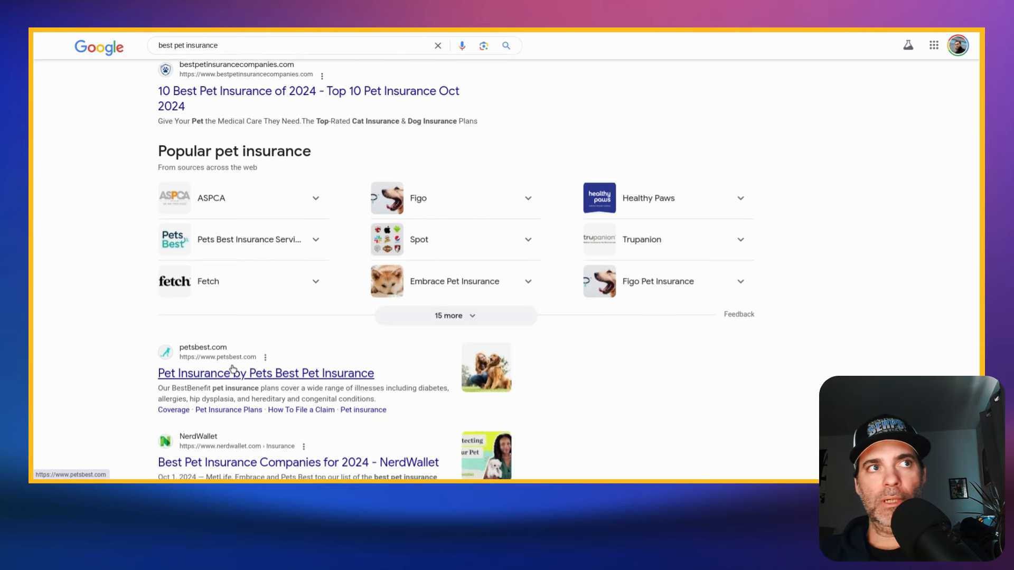
scroll(234, 373, down, 3)
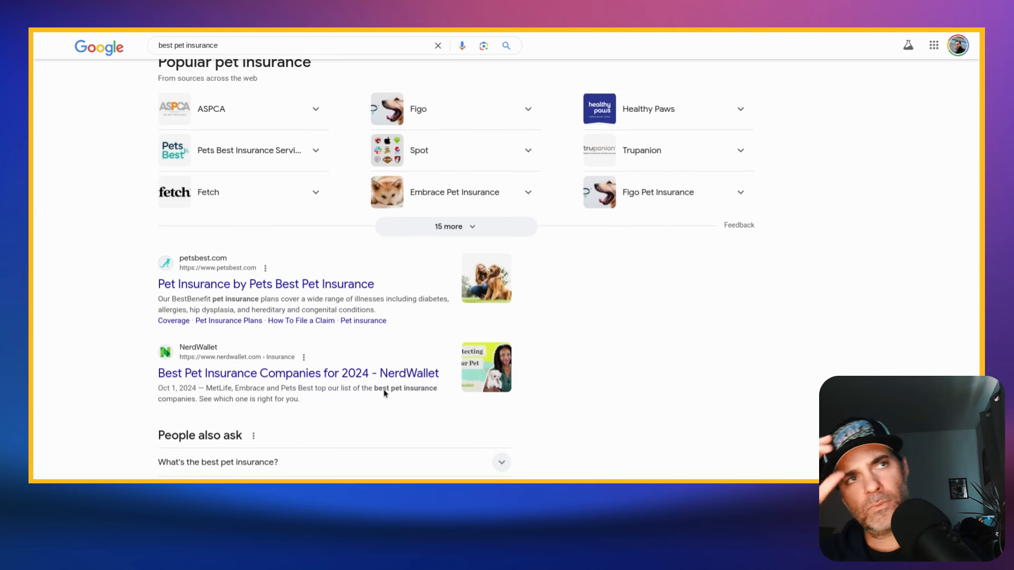
click(385, 393)
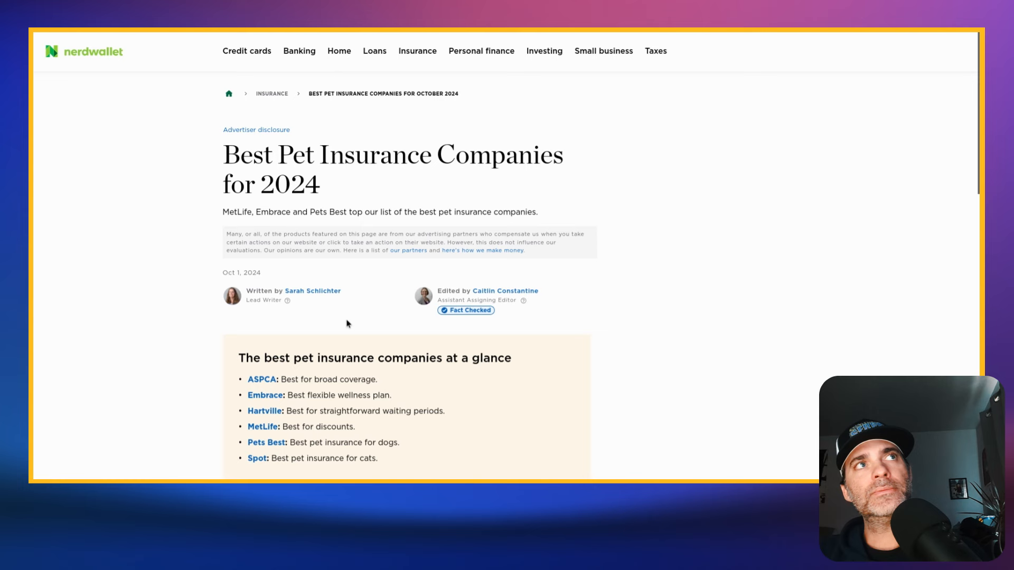
scroll(367, 271, down, 1)
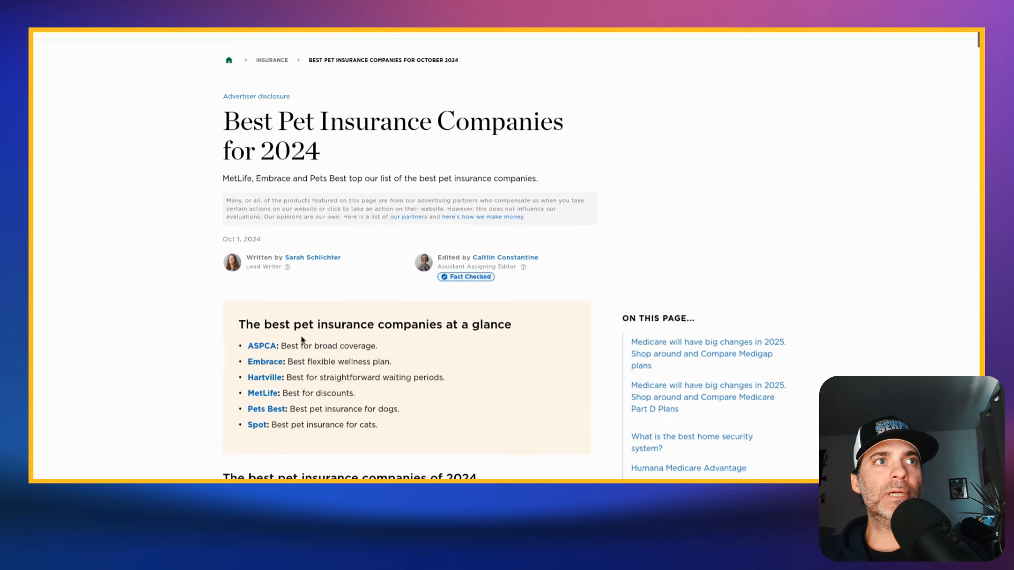
scroll(256, 283, down, 3)
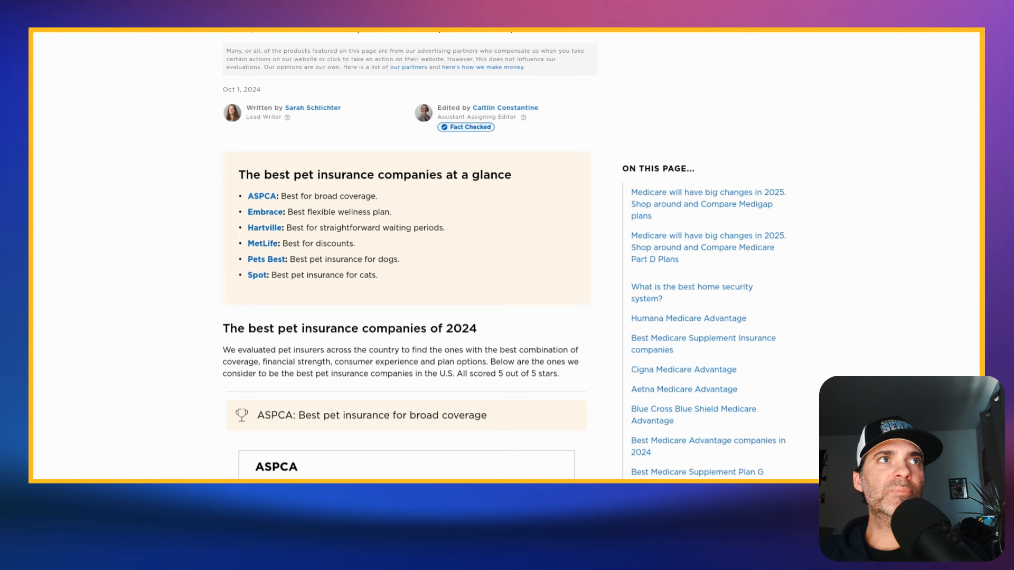
- Search Google for "aspca", and refine the query to "aspca pet insurance"
text(aspc)
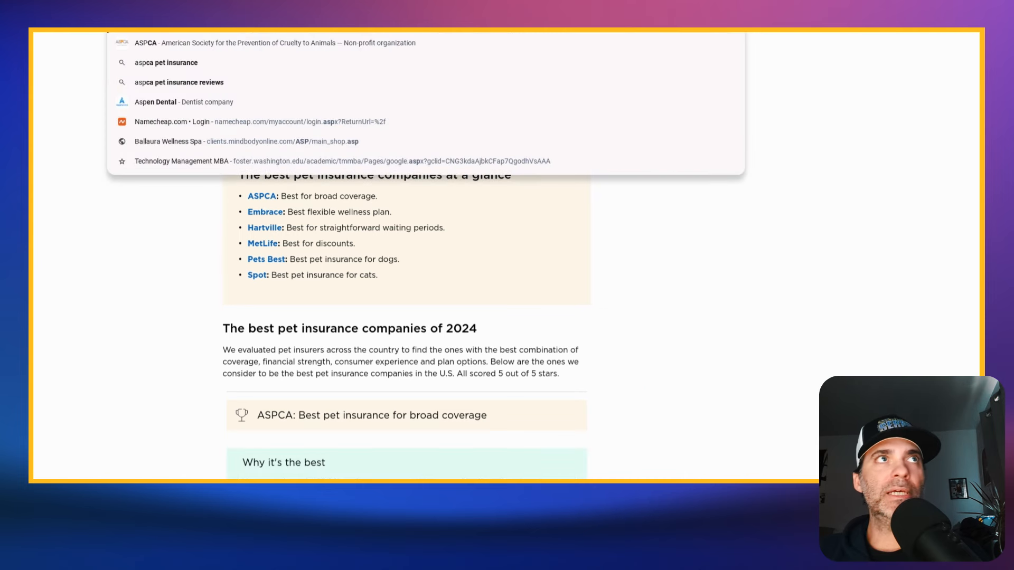
text(a)
key(Return)
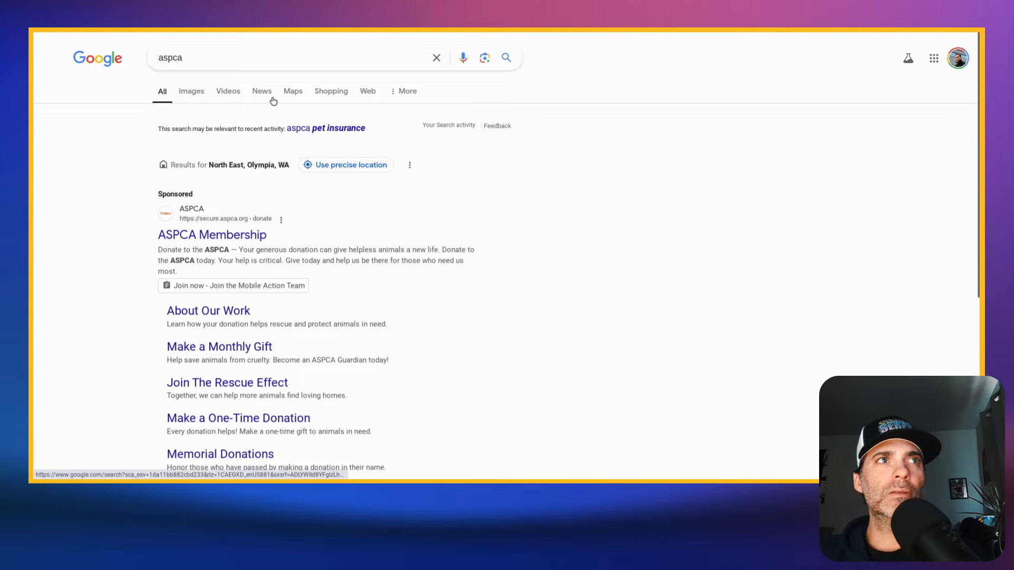
click(271, 59)
text(pet insur)
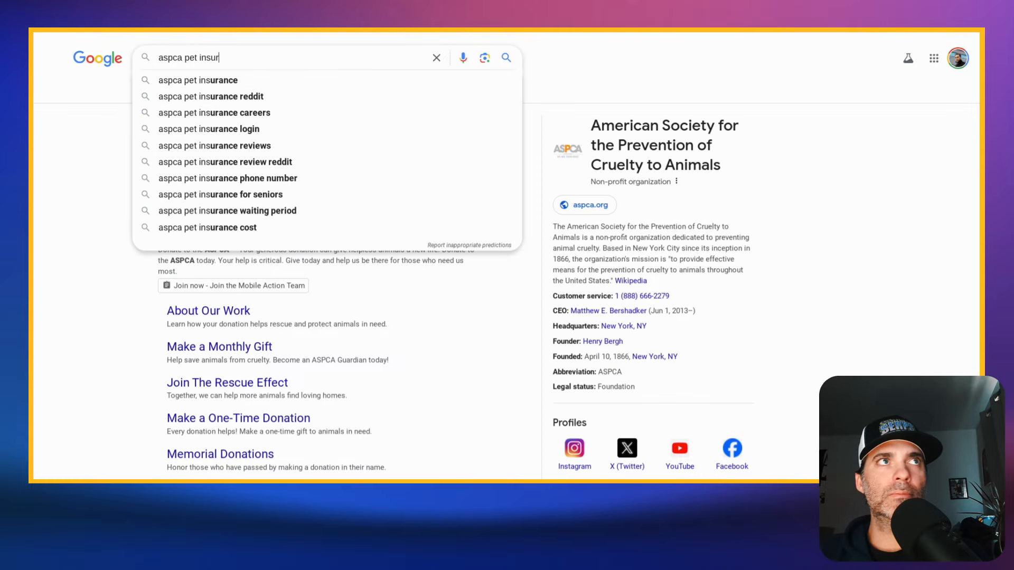
text(ance)
key(Return)
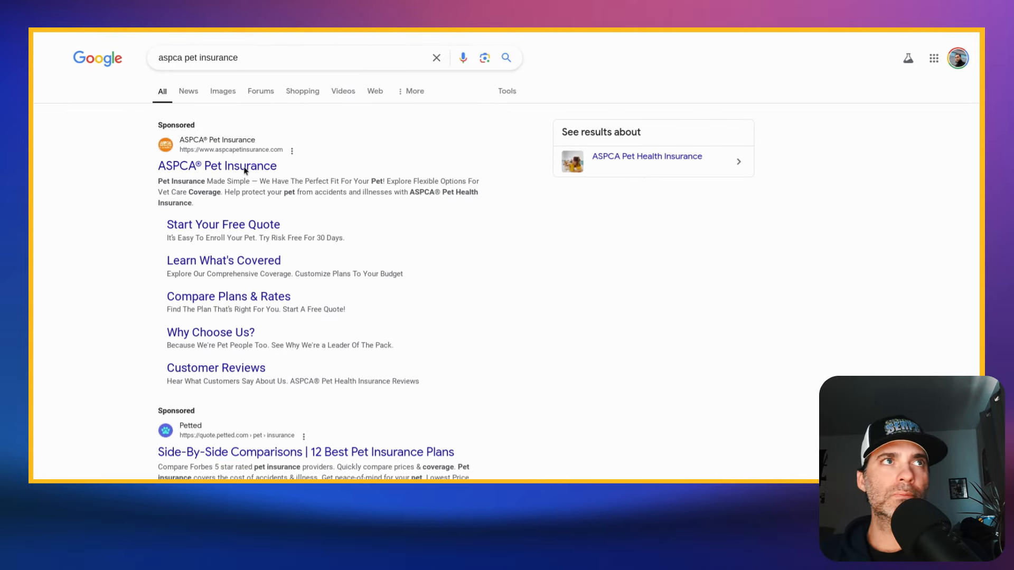
- Copy the link address of the sponsored ASPCA Pet Insurance result and return to the ParasiteOS table
right_click(196, 169)
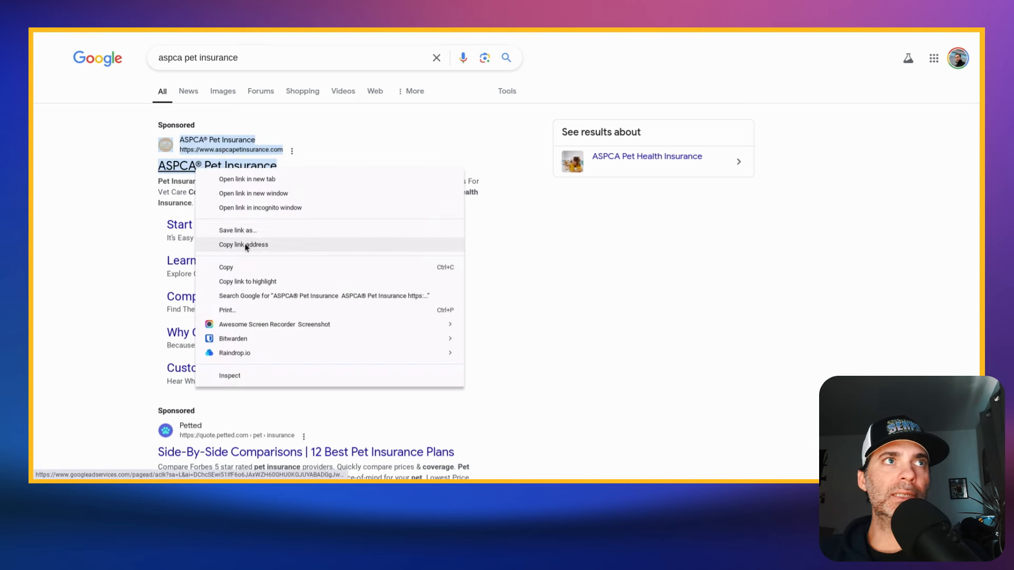
click(246, 248)
key(ctrl+shift+Tab)
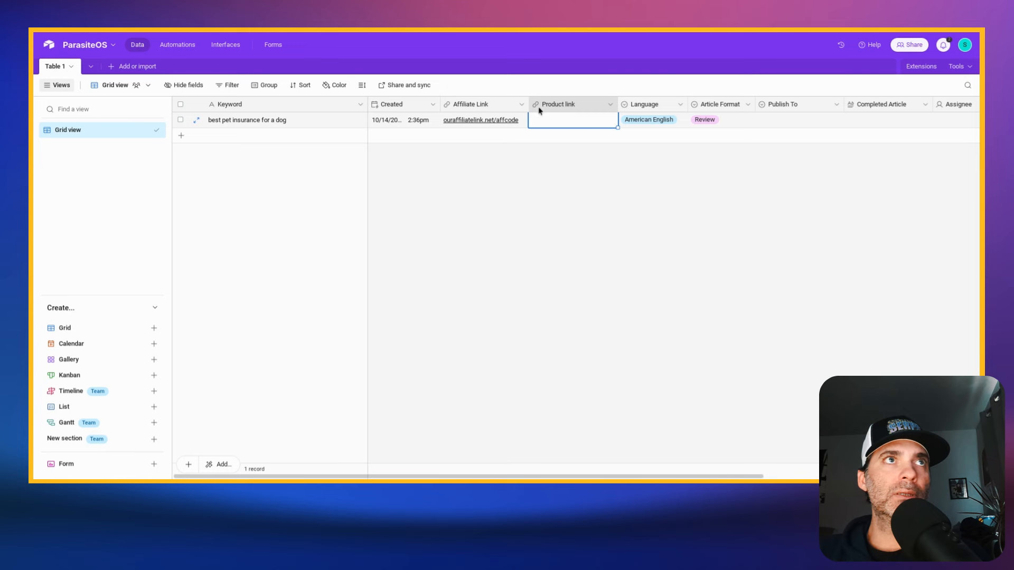
- Paste the copied ASPCA Pet Insurance ad link into the record's Product link cell and check the available Language options
key(ctrl+v)
click(659, 182)
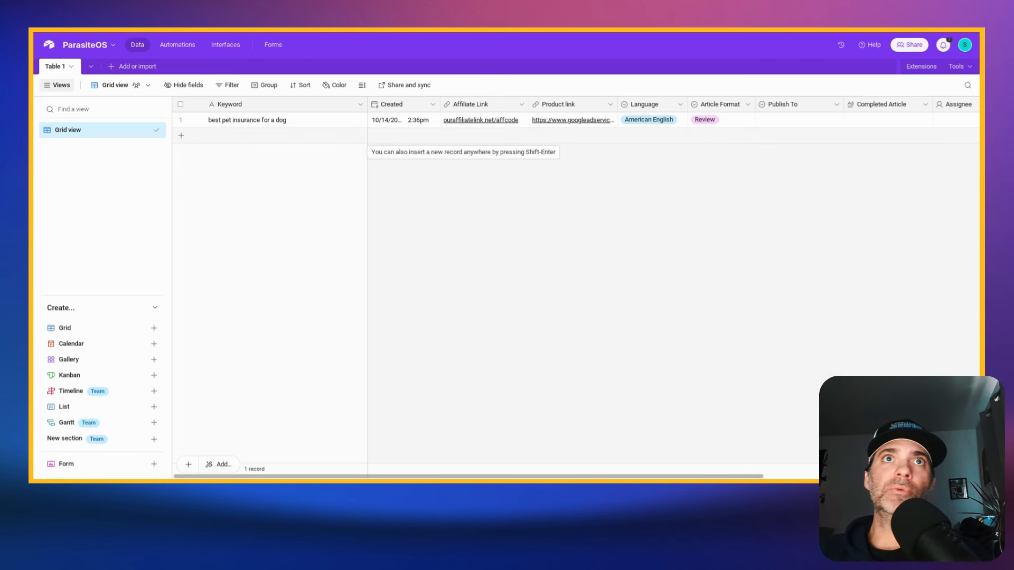
click(654, 121)
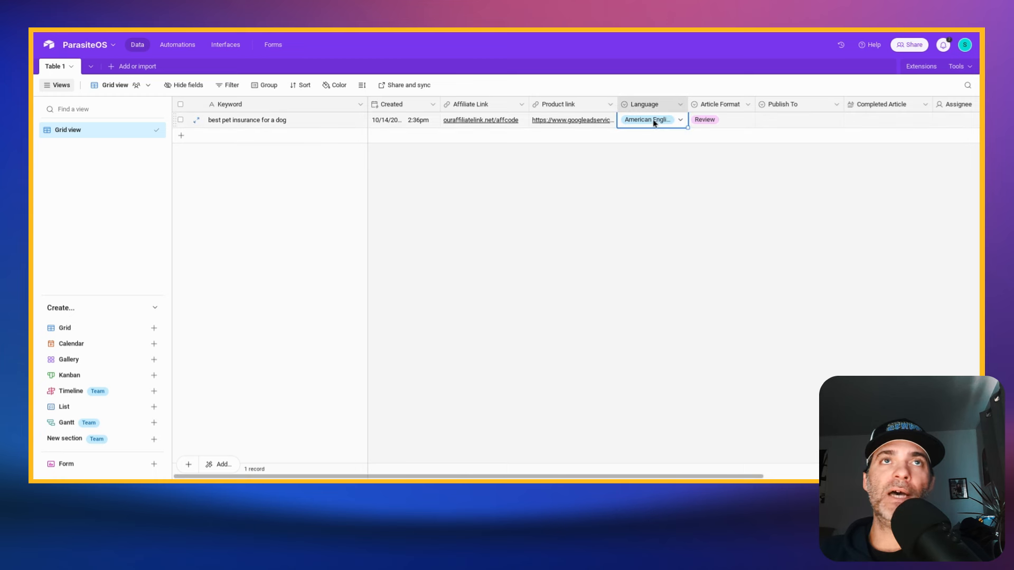
click(654, 122)
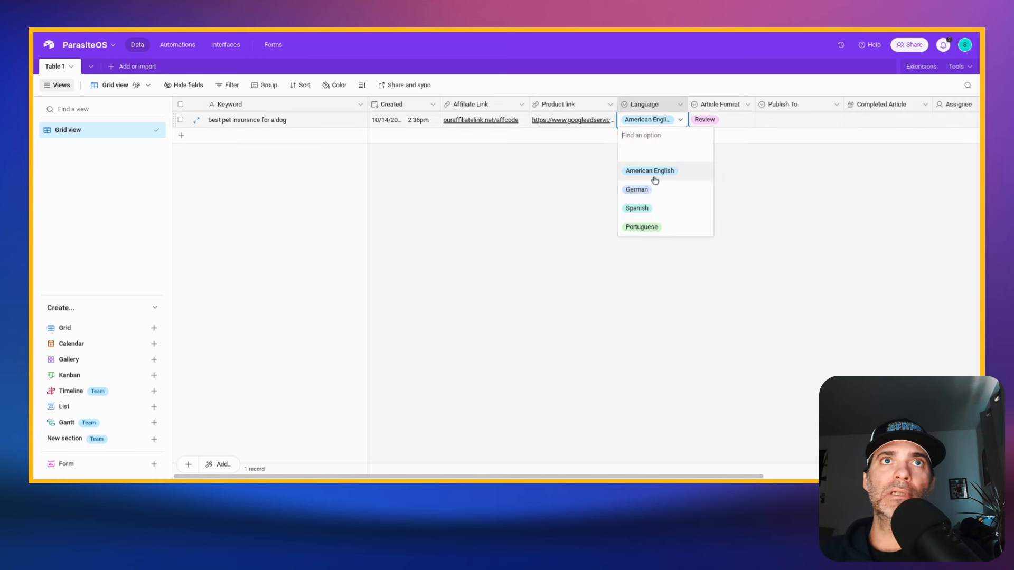
click(746, 214)
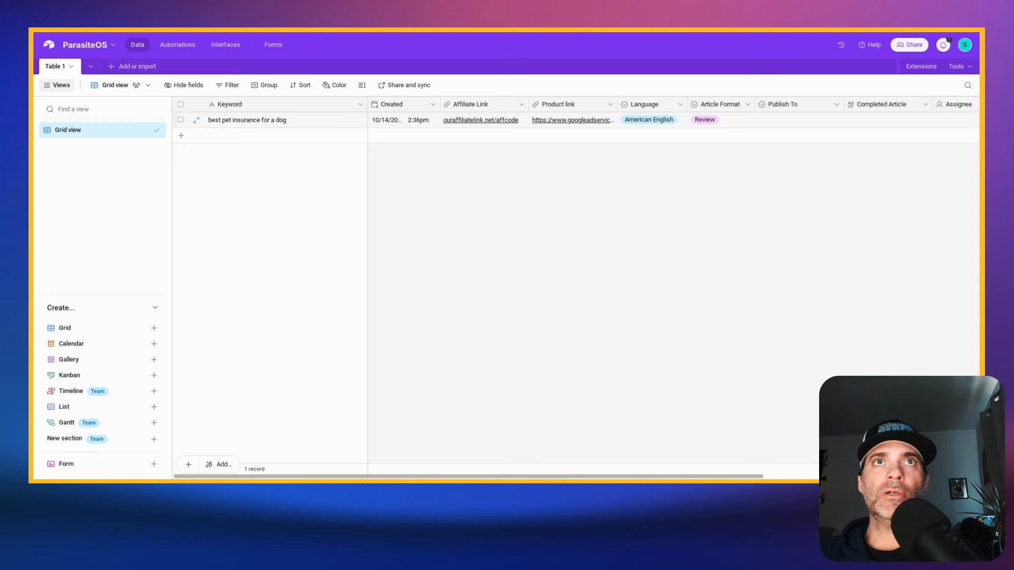
- Set the Article Format of the "best pet insurance for a dog" record to Listicle
click(712, 121)
click(713, 121)
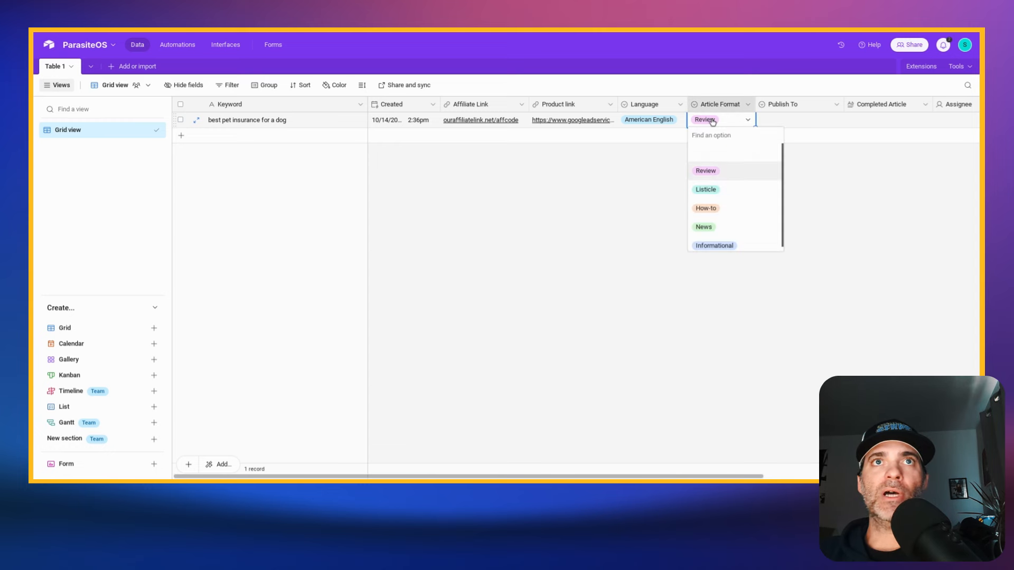
scroll(734, 174, down, 1)
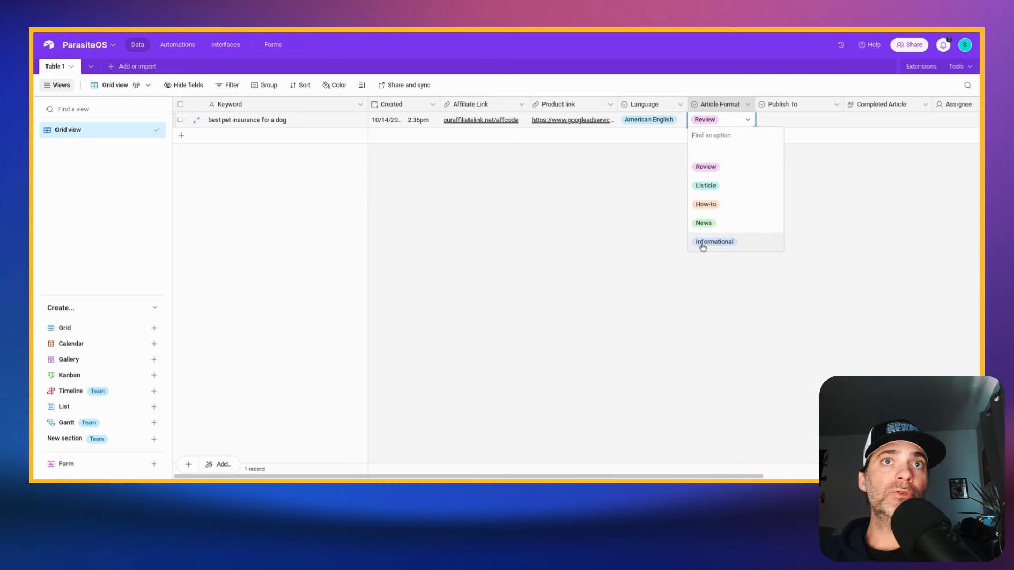
click(726, 190)
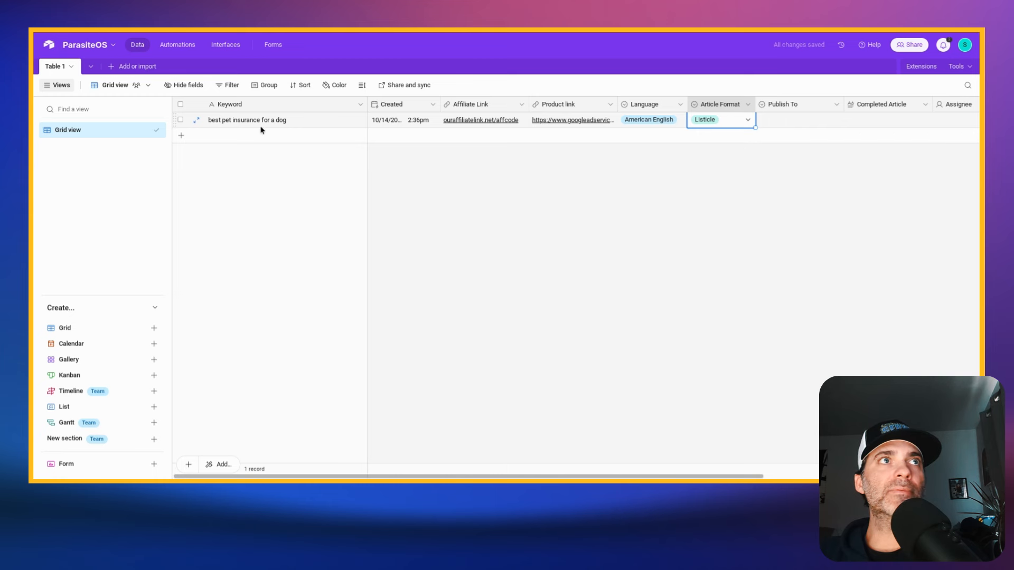
- Look at the Parasite Publisher scenario in Make, and check the record's Completed Article cell and Assignee choices in Airtable
scroll(670, 202, right, 5)
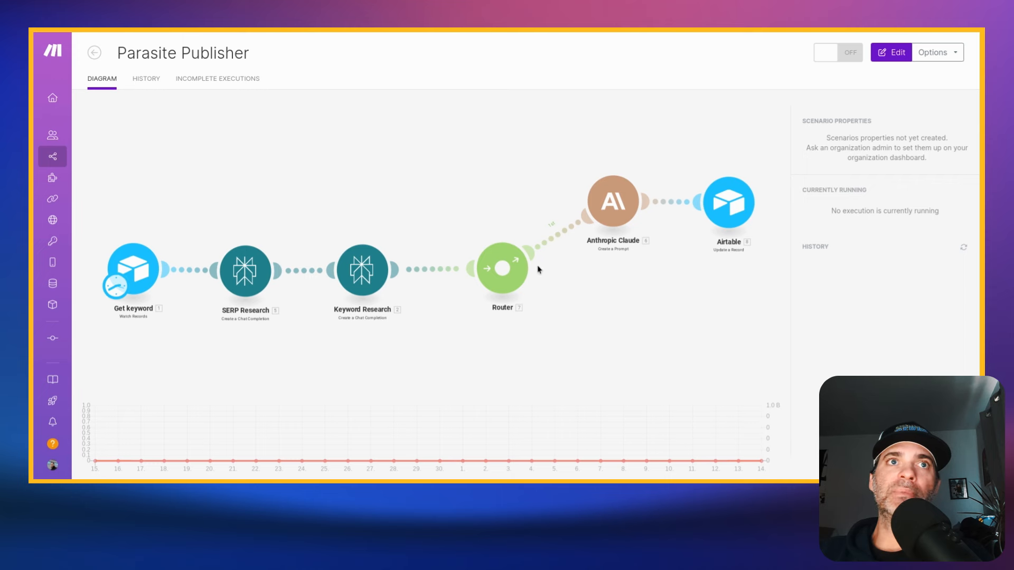
click(597, 30)
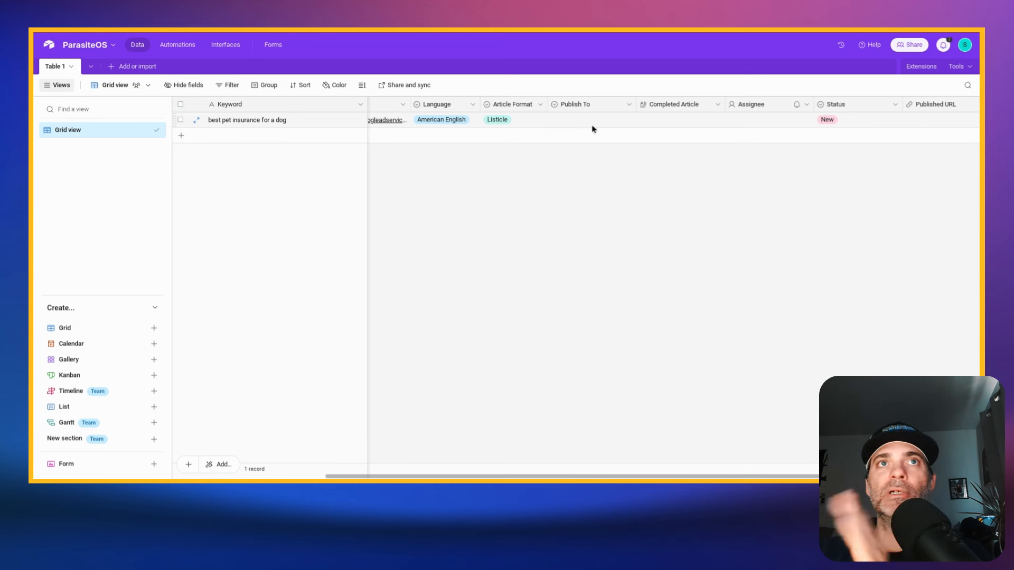
click(698, 126)
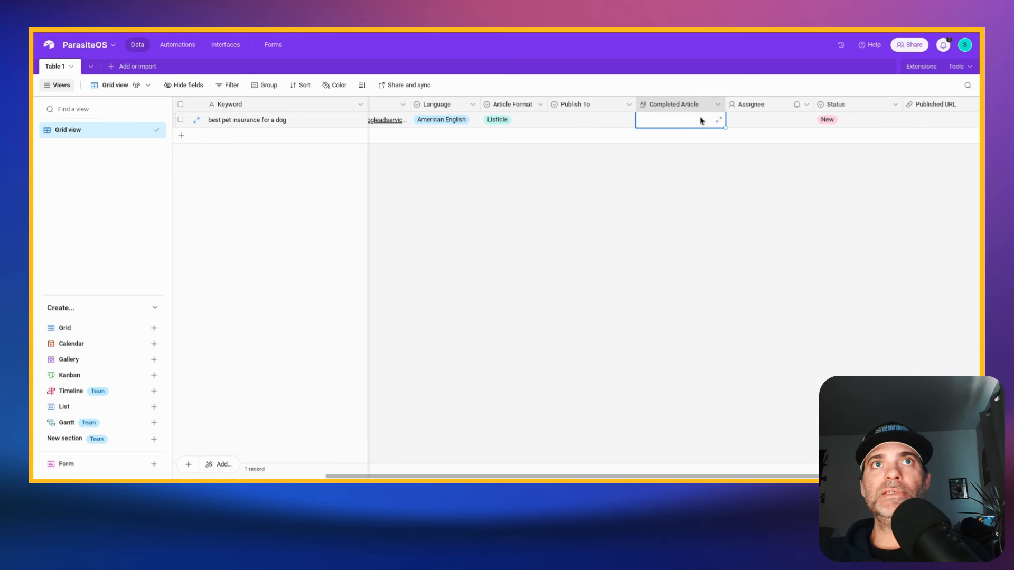
click(683, 150)
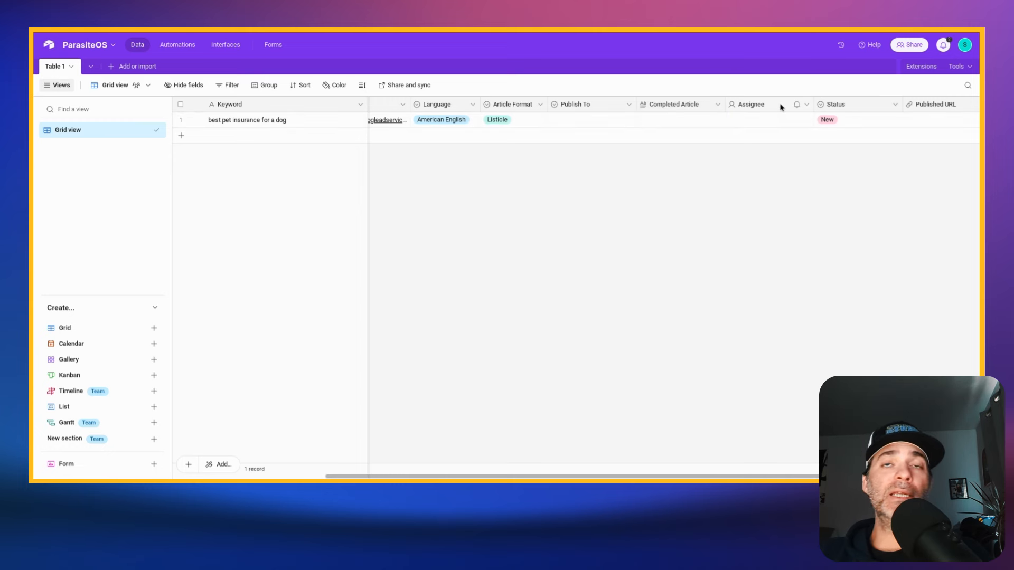
click(781, 120)
click(786, 123)
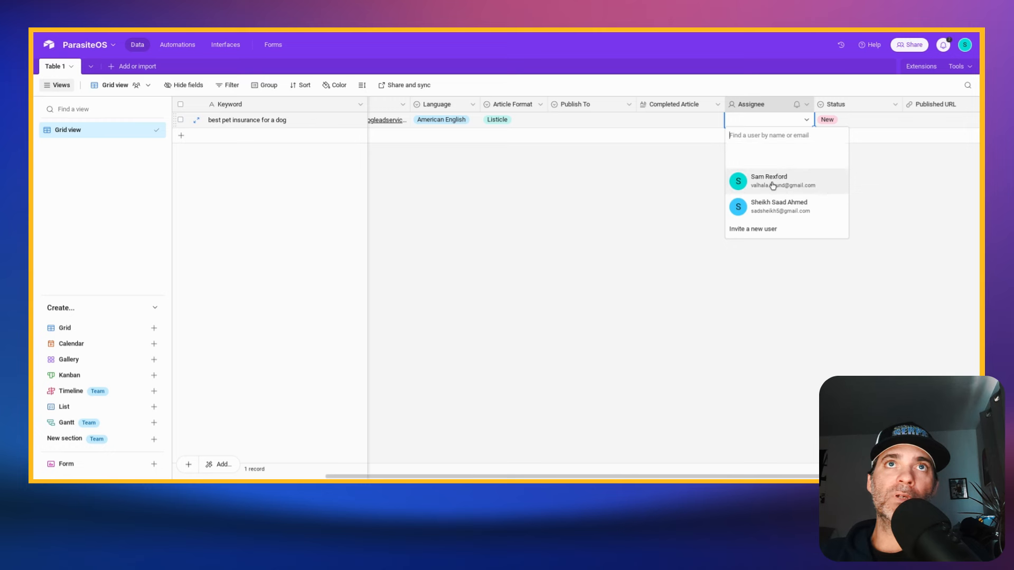
click(621, 199)
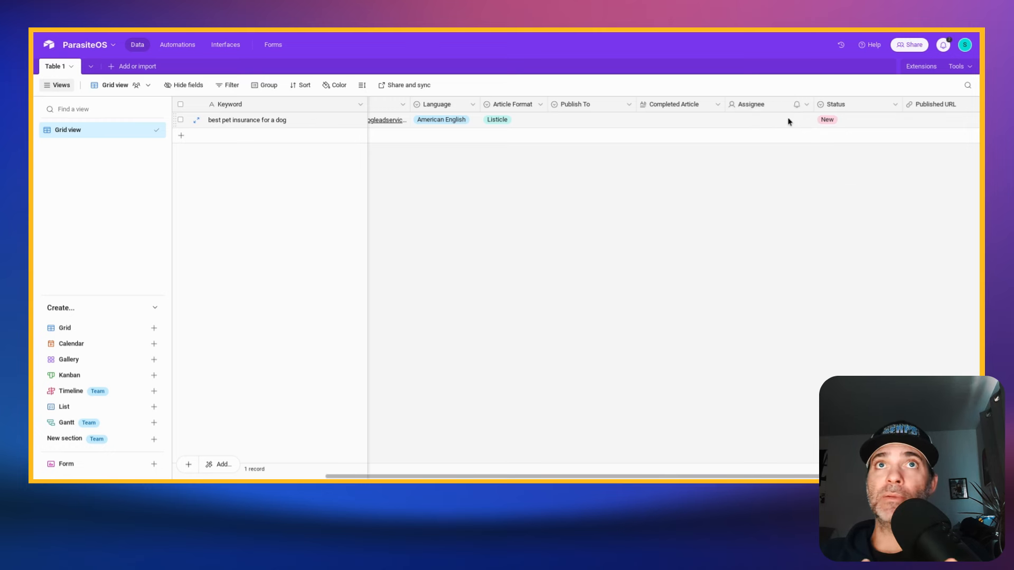
- Change the record's Status to Published and set it back to New
click(853, 122)
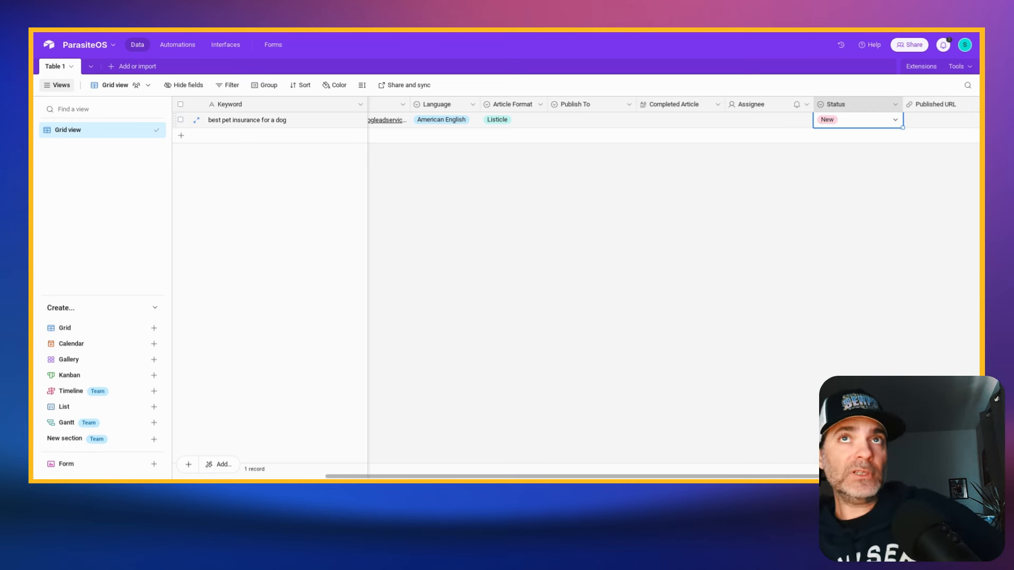
click(854, 121)
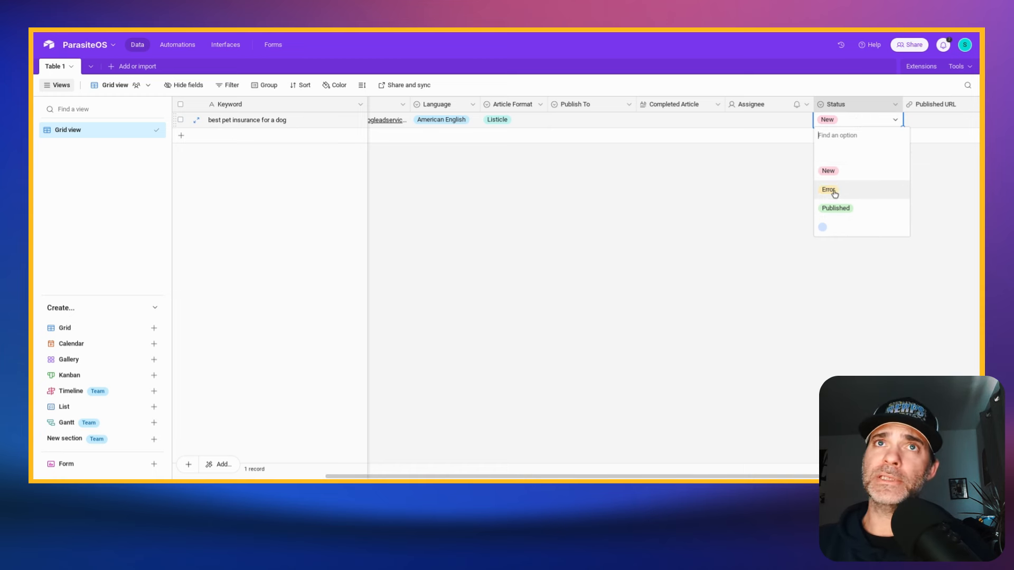
click(842, 210)
click(850, 121)
click(828, 170)
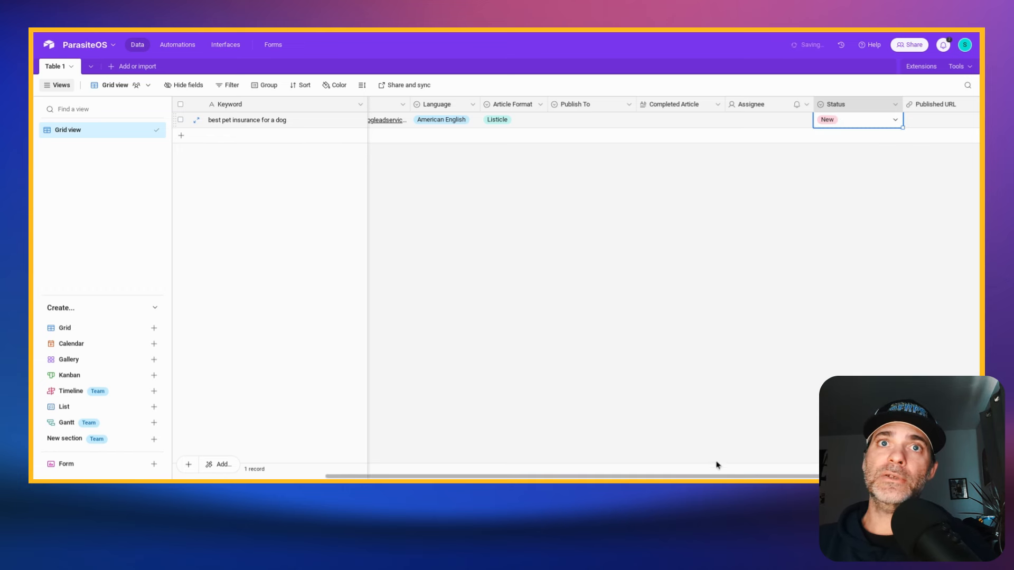
- Check the record's empty Published URL cell and return to the first columns of the table
drag(736, 477, 781, 476)
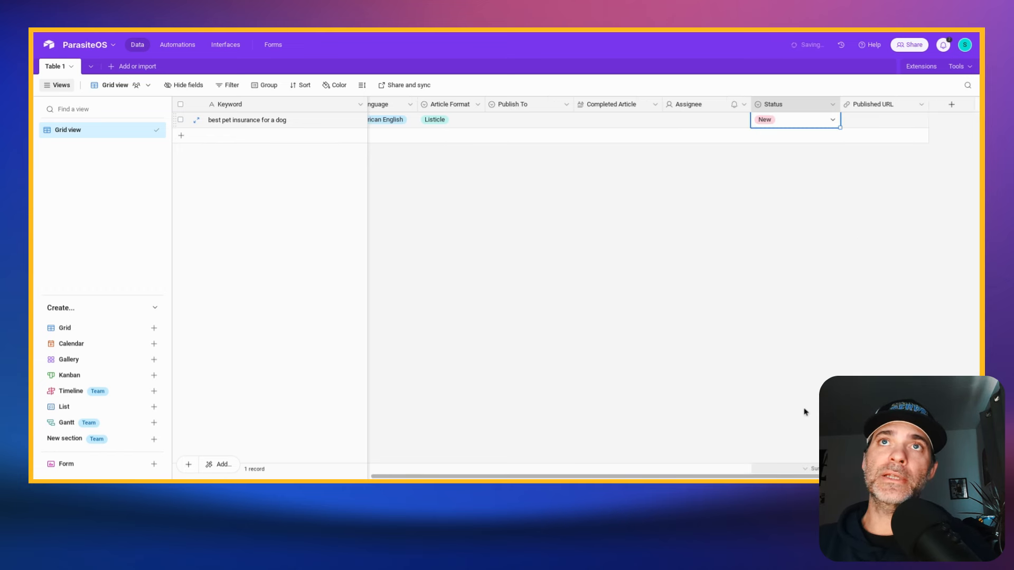
click(881, 120)
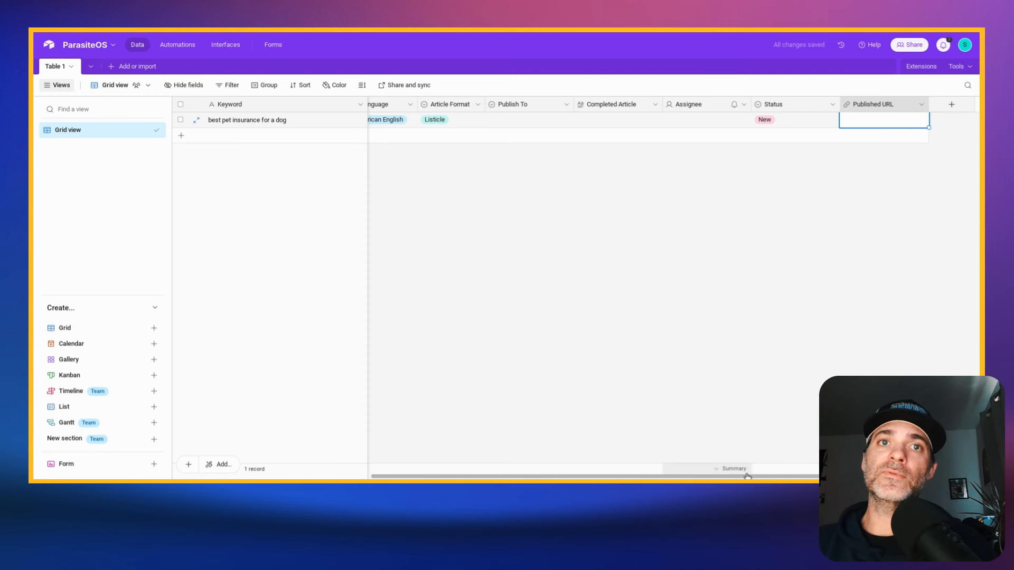
drag(747, 476, 549, 476)
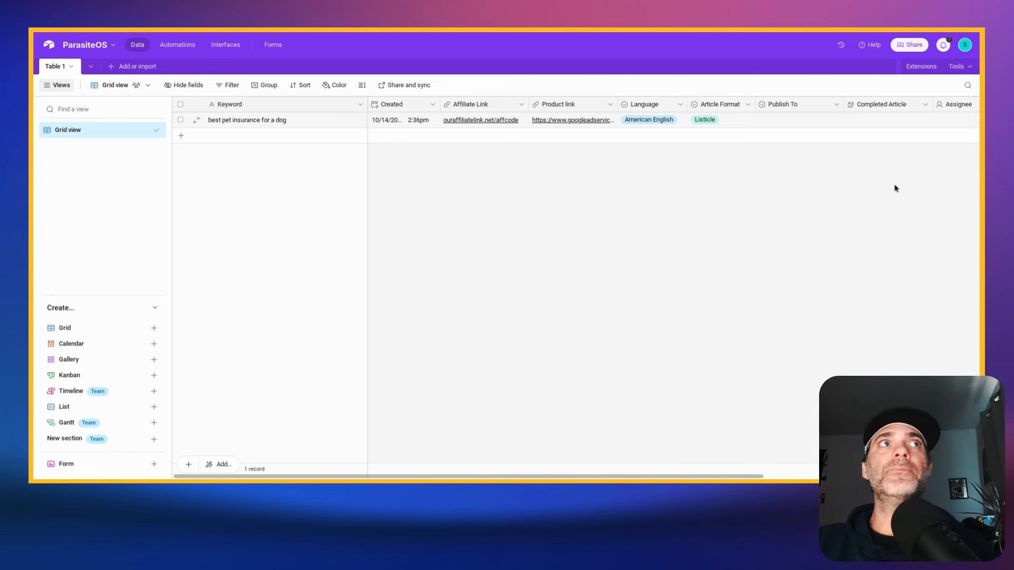
- Switch to Make and open the Parasite Publisher scenario for editing to examine its modules
key(ctrl+Tab)
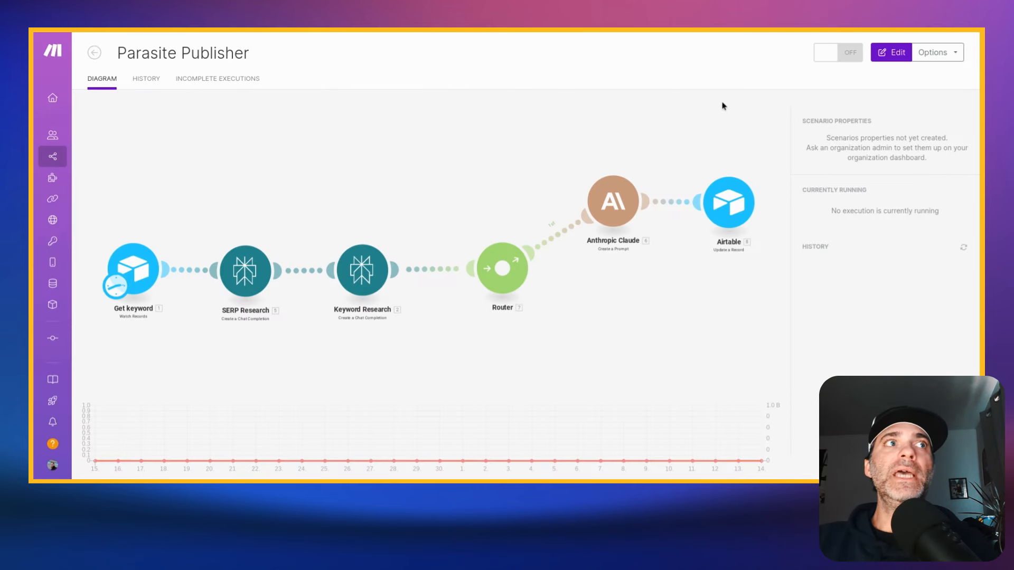
click(503, 240)
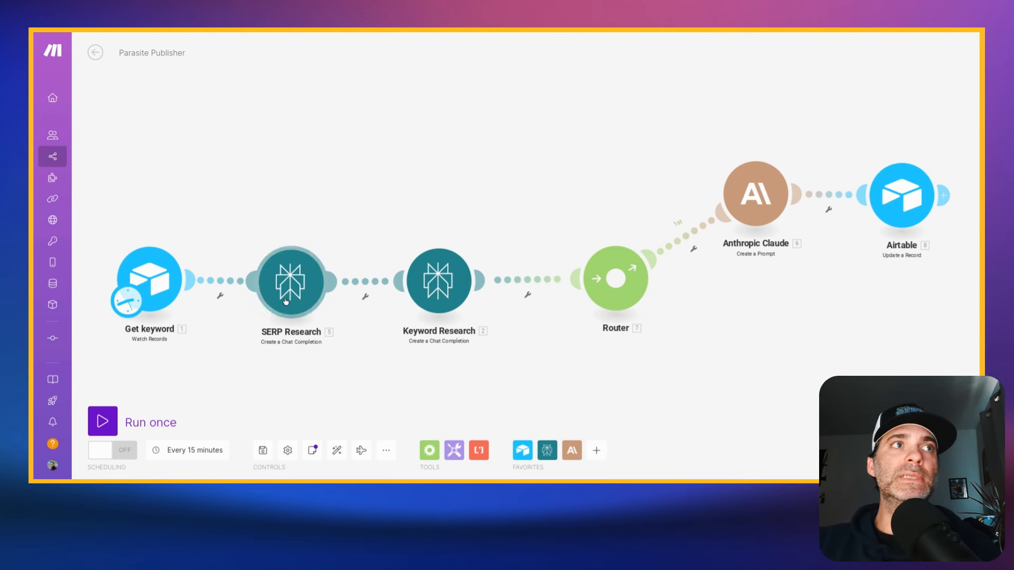
- Return to the ParasiteOS table in Airtable and add a record with the keyword "best pet insurance for a cat"
key(ctrl+Tab)
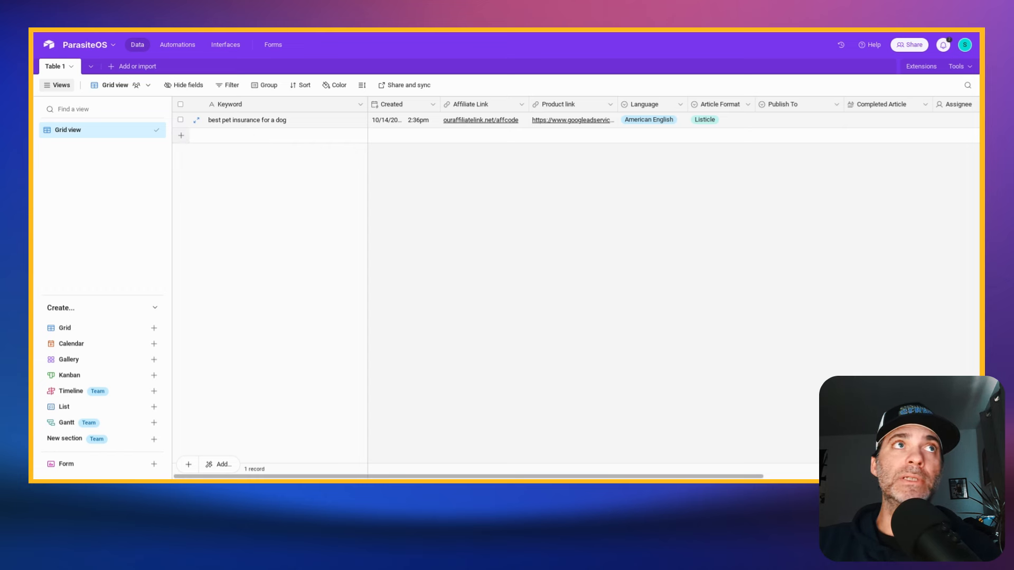
click(181, 136)
text(best pet insurance for a cat)
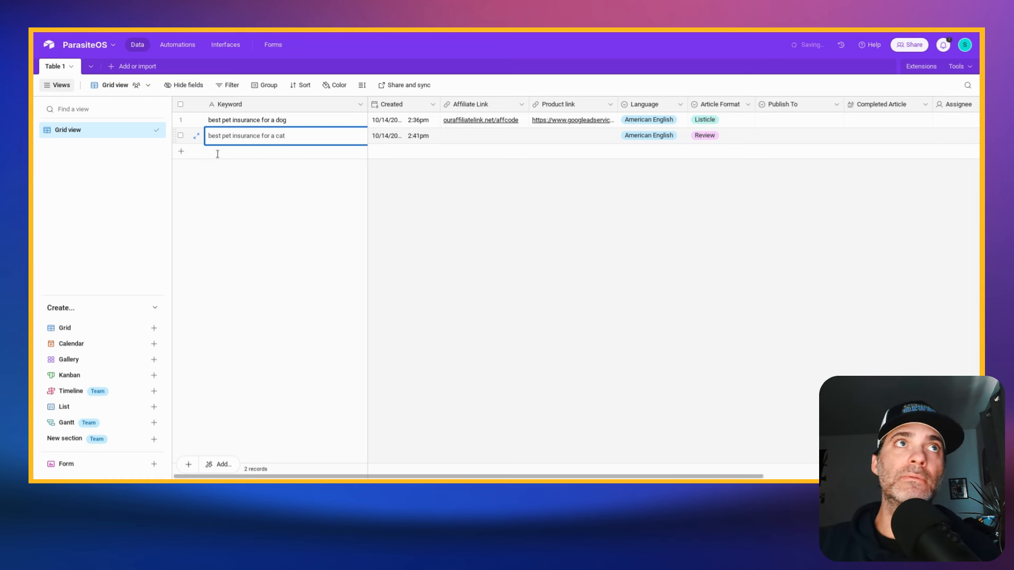
- Add a third record with the keyword "best pet insurance for goldfish"
click(244, 153)
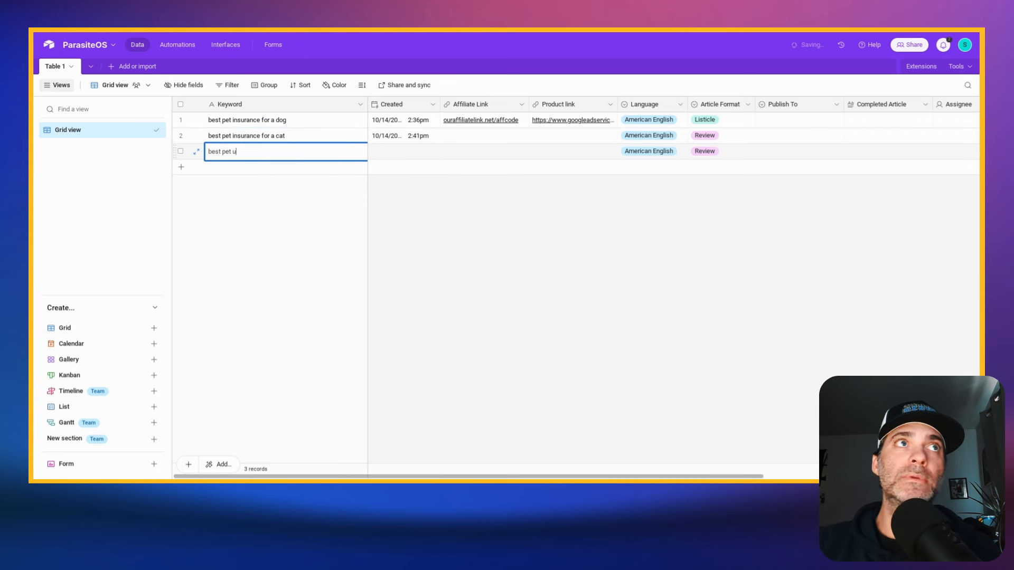
key(BackSpace)
key(BackSpace)
key(BackSpace)
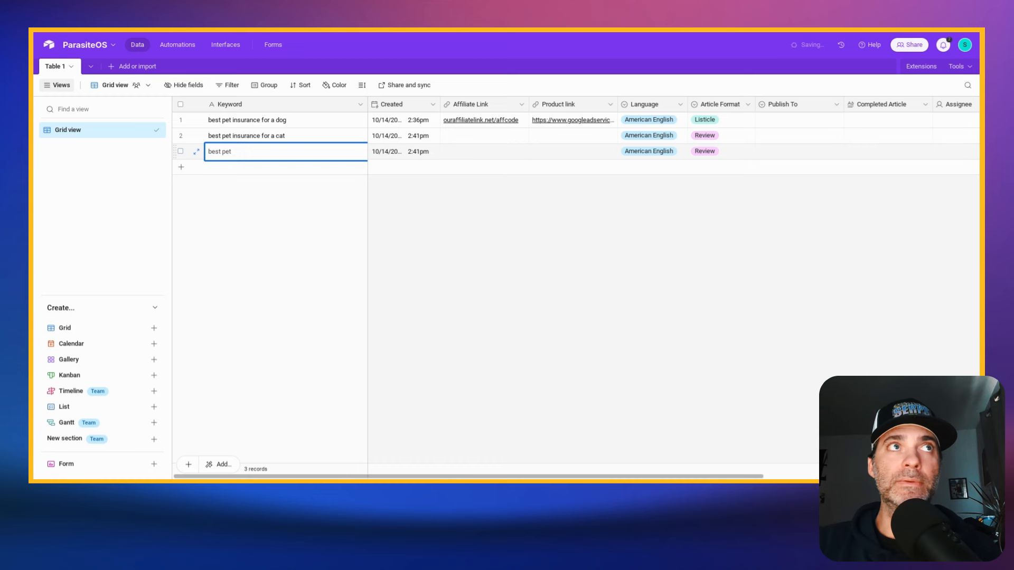
text(insurance)
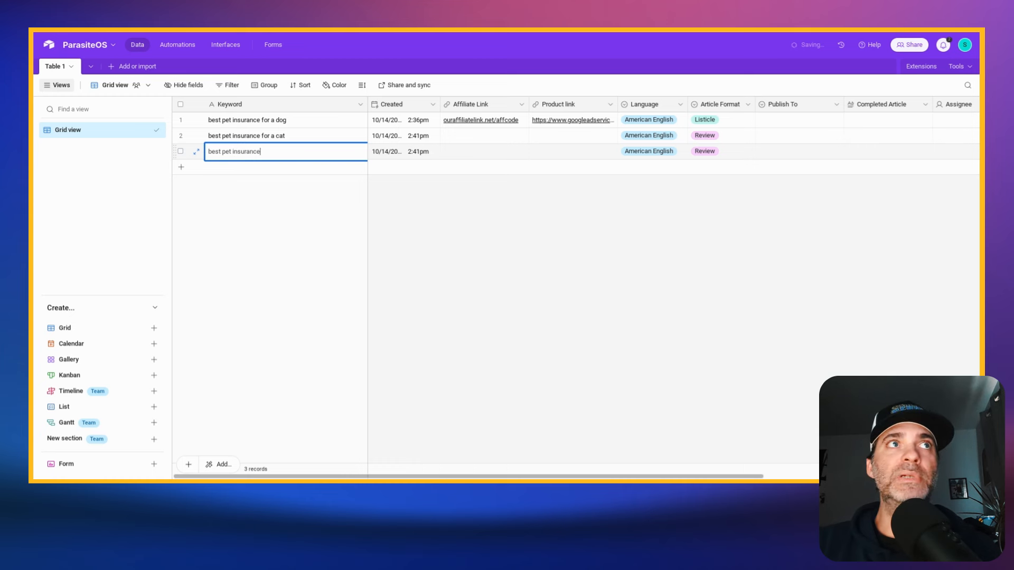
text( fo)
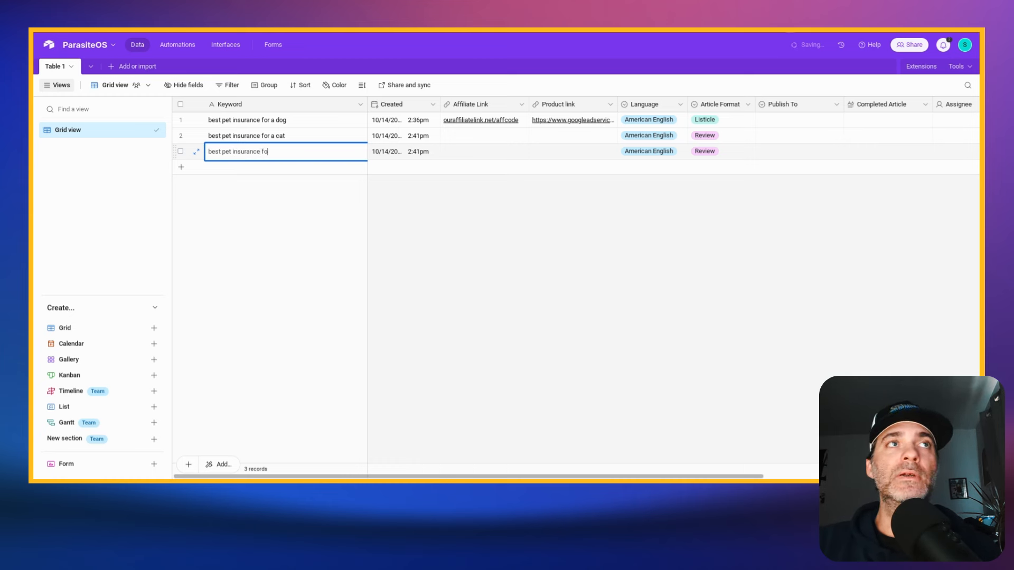
text(r go)
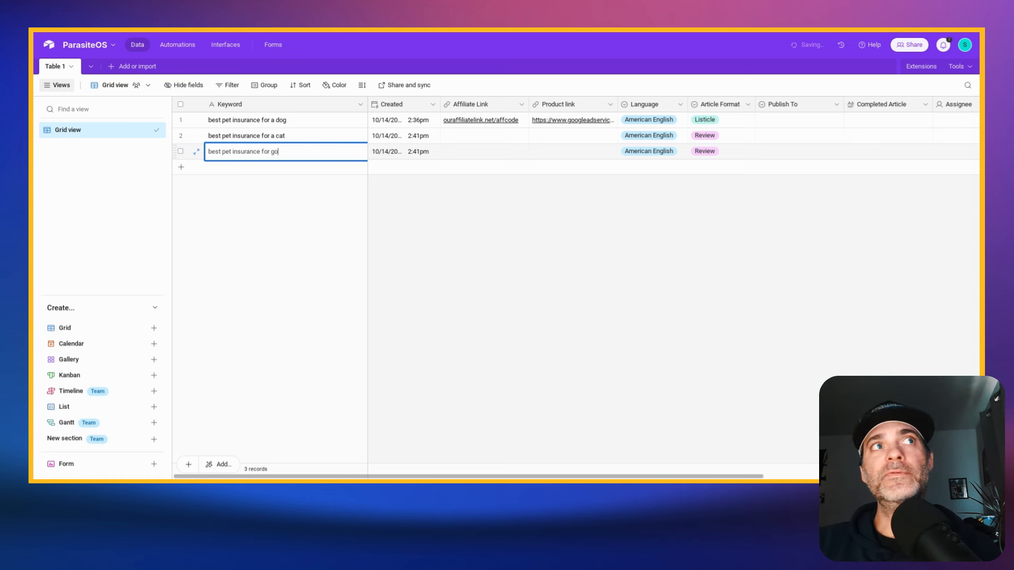
text(ldfish)
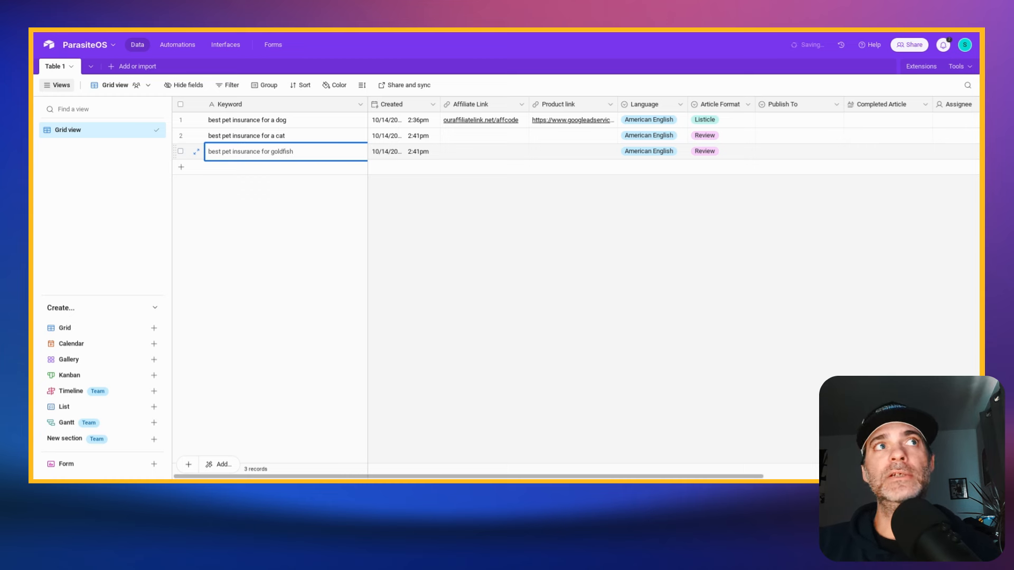
click(411, 246)
- Fill the first record's Affiliate Link down to the cat and goldfish records
click(525, 122)
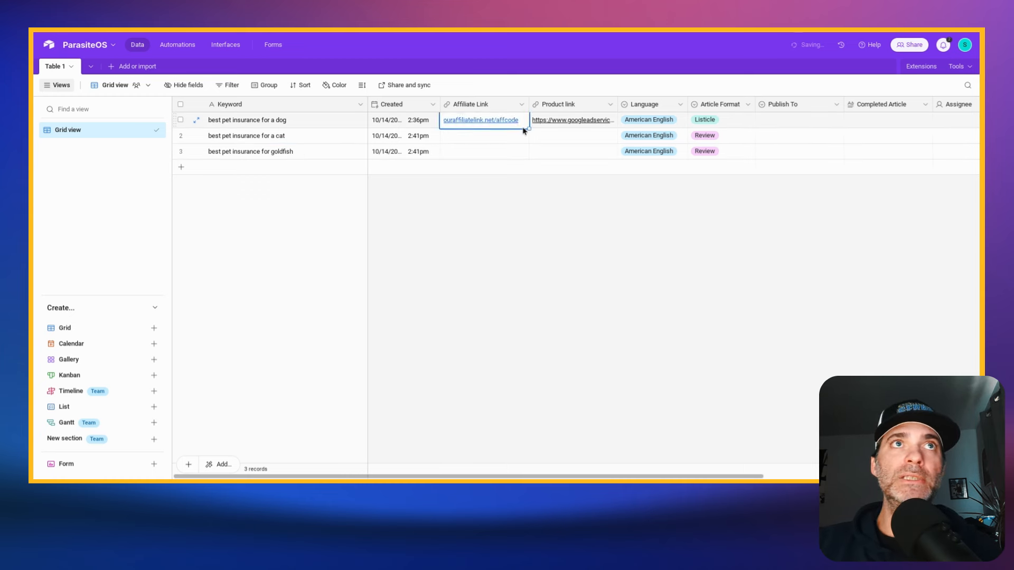
drag(528, 129, 525, 152)
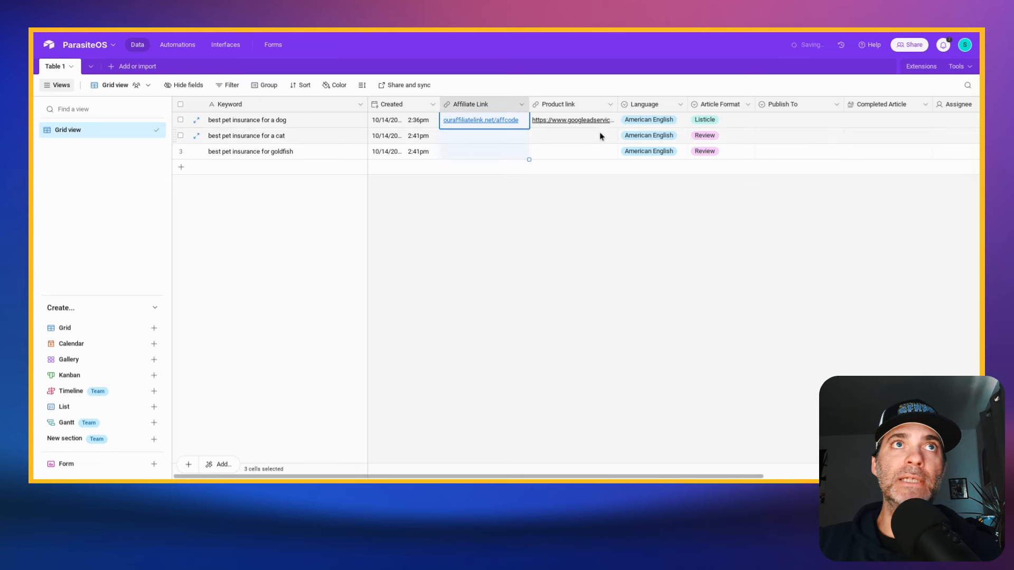
- Replace the dog record's Product link with the copied direct URL of the ASPCA pet insurance website
click(614, 120)
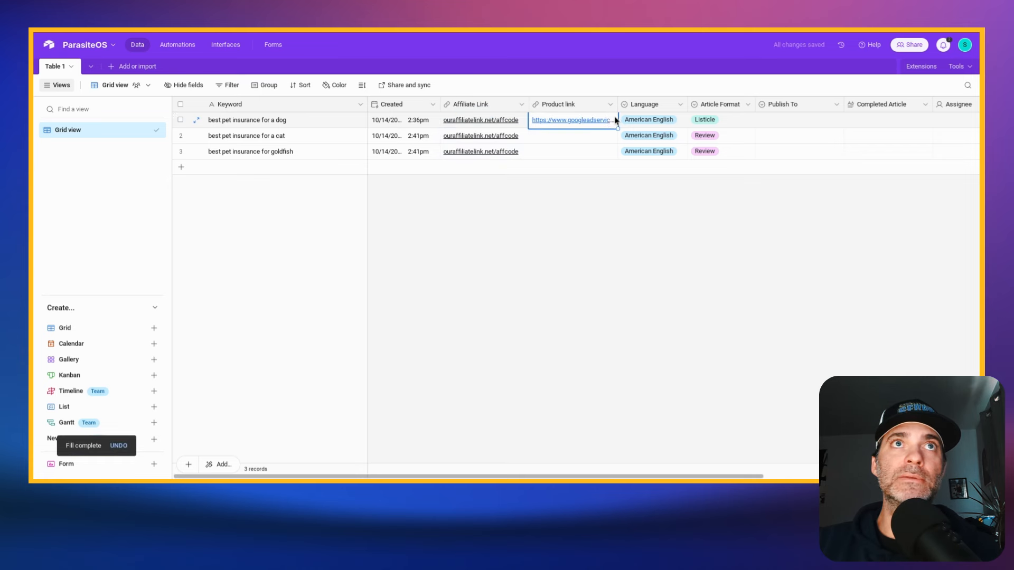
click(598, 123)
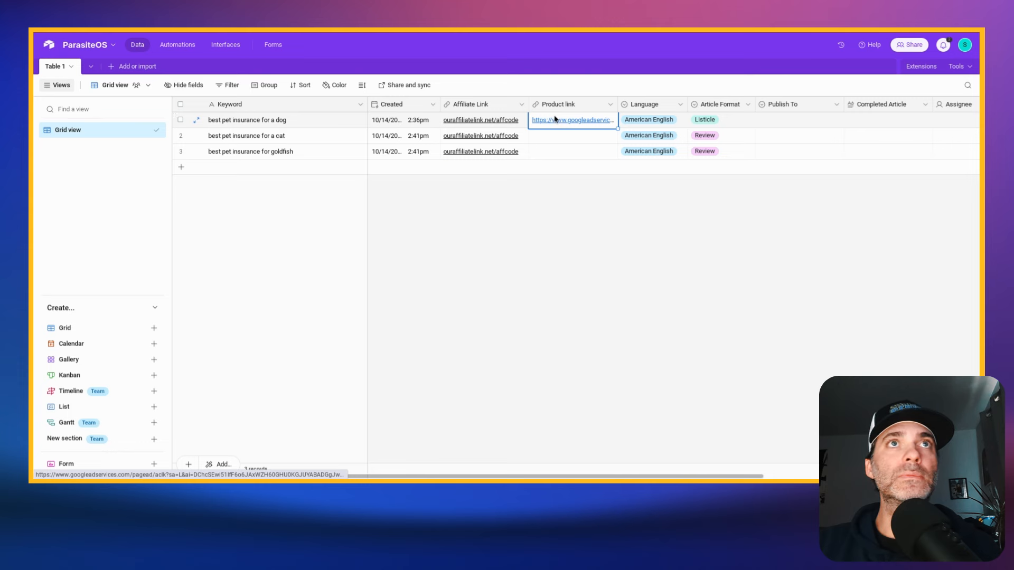
key(Delete)
key(ctrl+v)
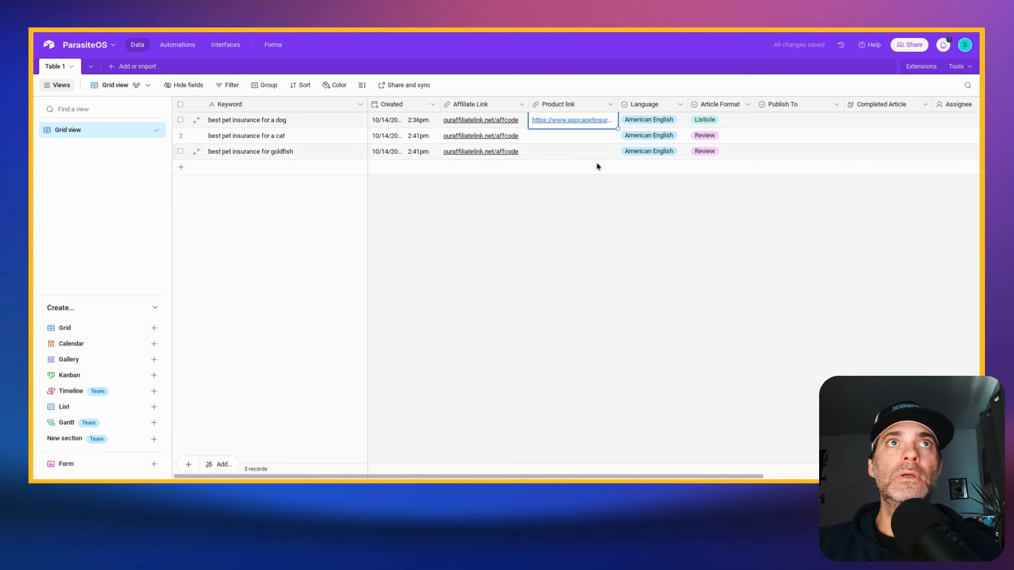
click(599, 181)
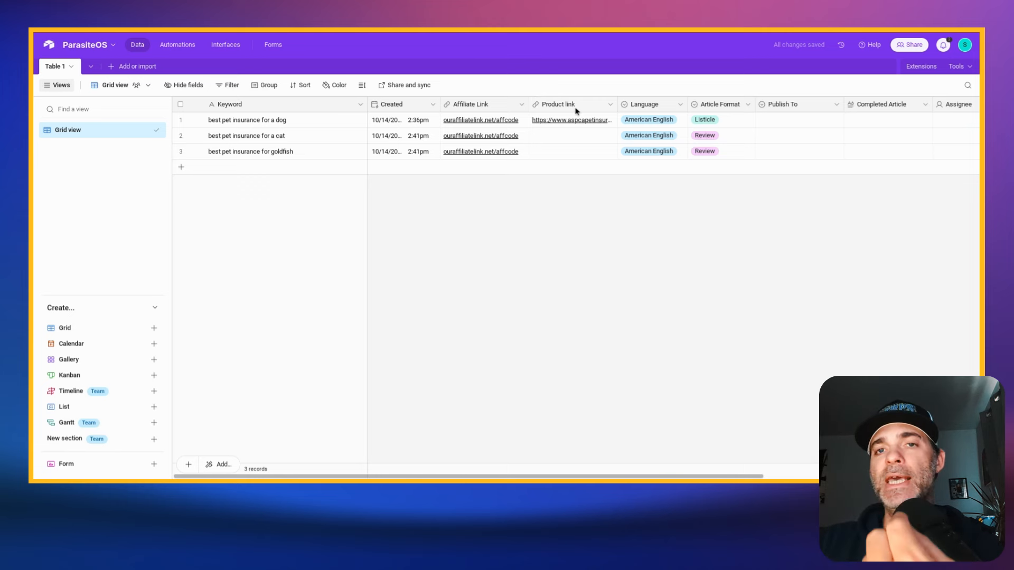
- Fill the dog record's Product link down to the cat and goldfish records and set both records' Article Format to Listicle
click(613, 126)
drag(617, 128, 617, 154)
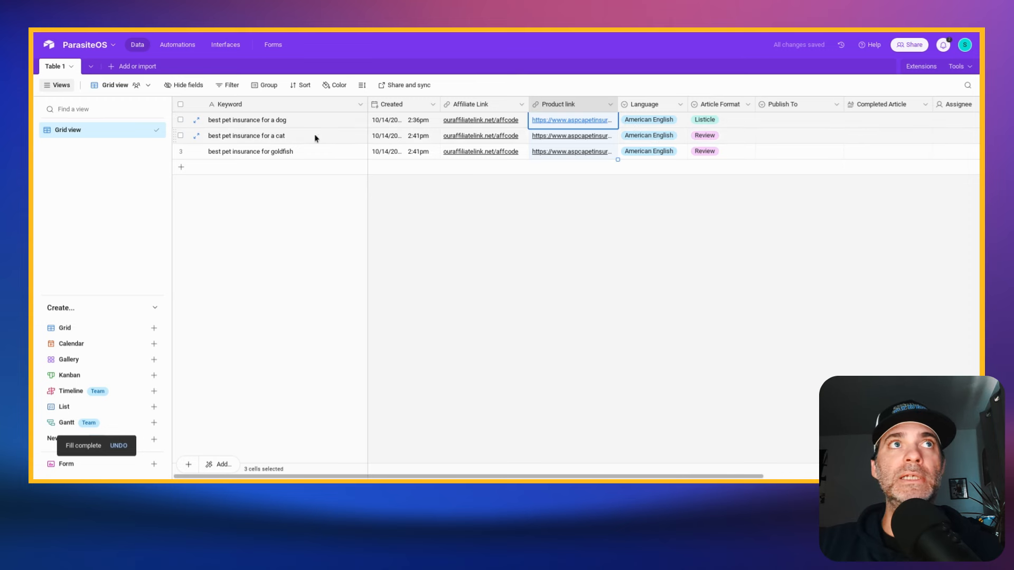
click(727, 137)
click(746, 138)
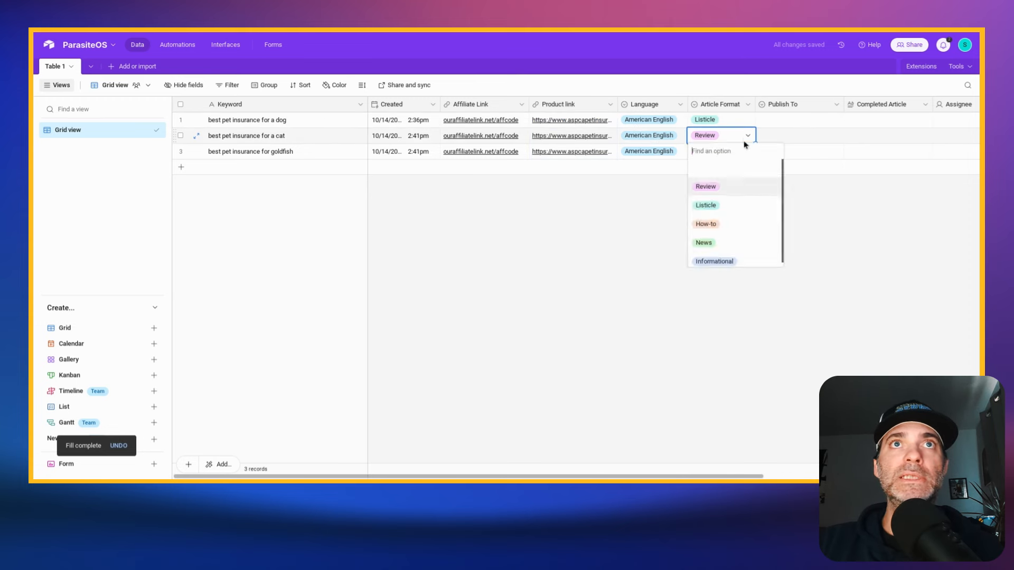
click(719, 205)
click(739, 153)
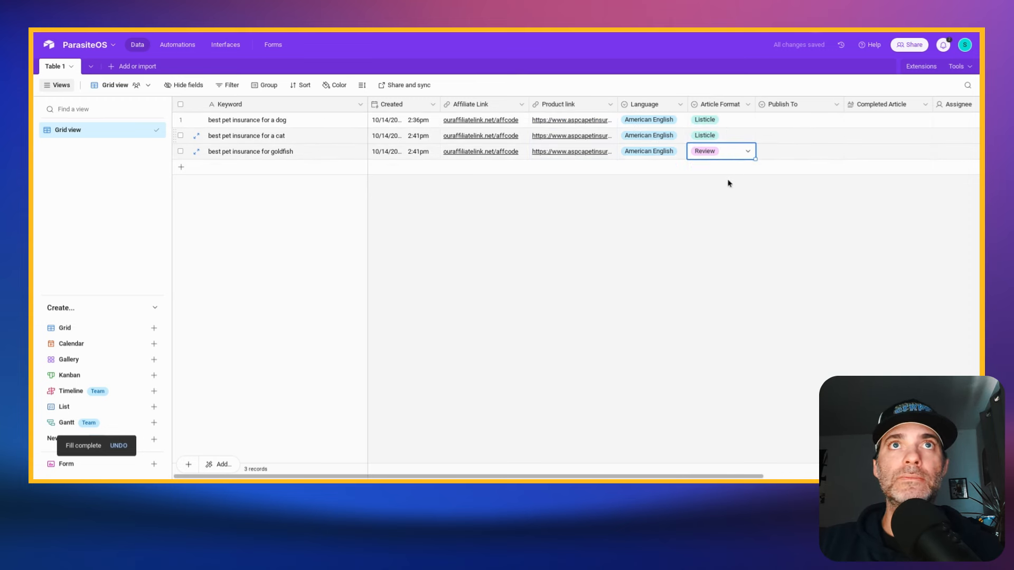
click(748, 151)
click(719, 218)
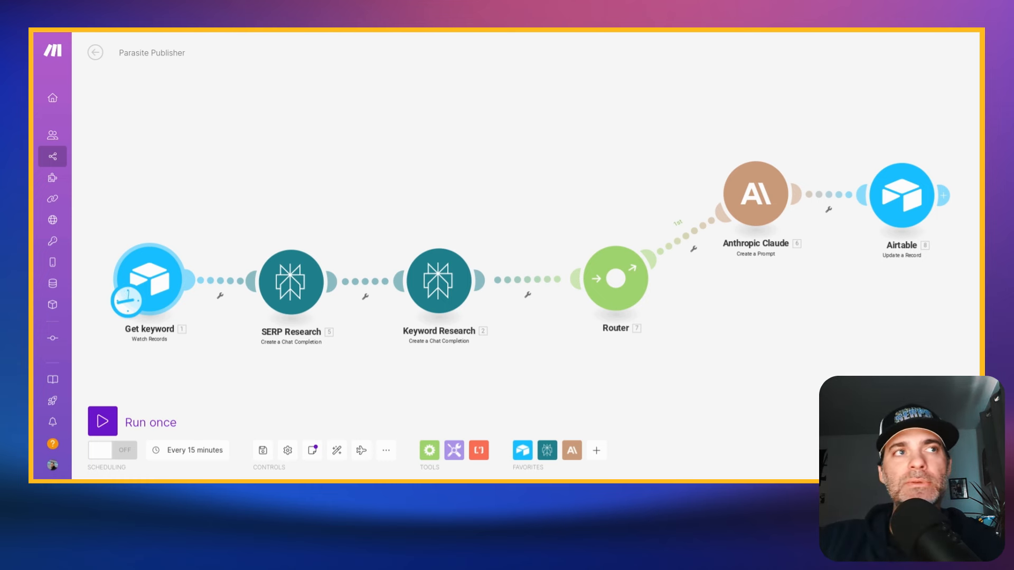
- Switch to the Parasite Publisher scenario in Make and compare the Get keyword module's base, table and trigger field with the ParasiteOS table in Airtable
click(150, 289)
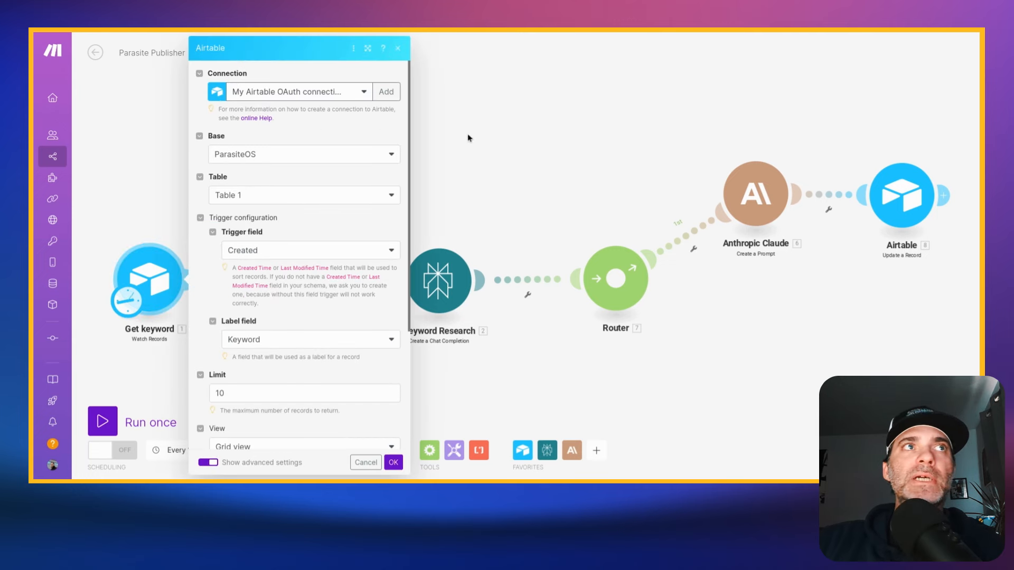
click(261, 16)
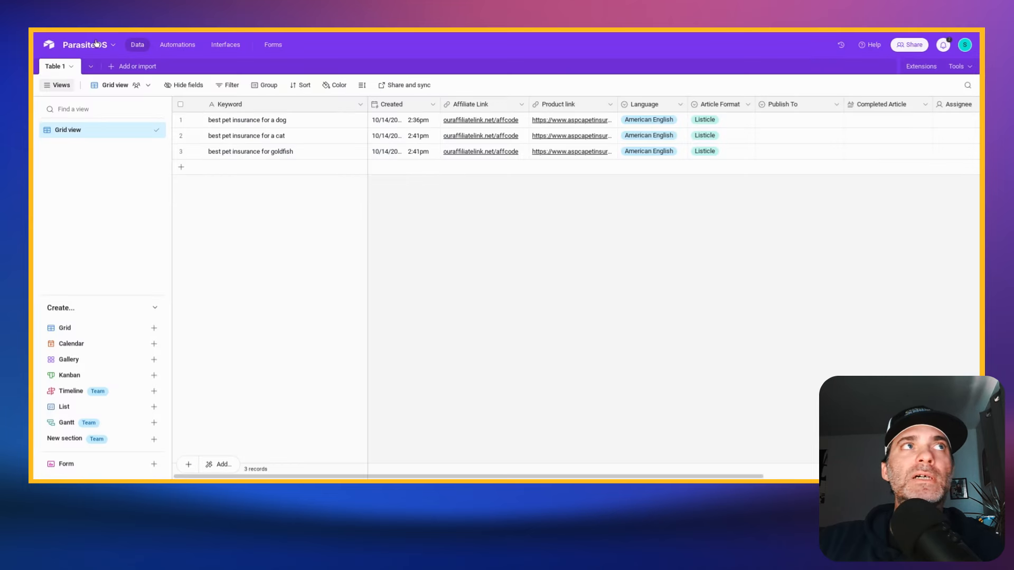
click(132, 15)
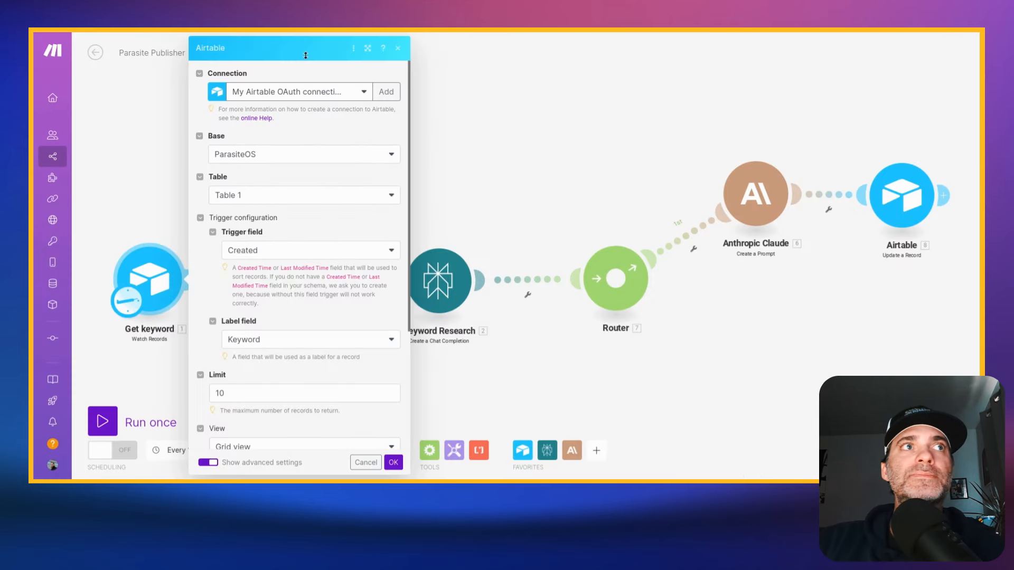
scroll(369, 165, down, 1)
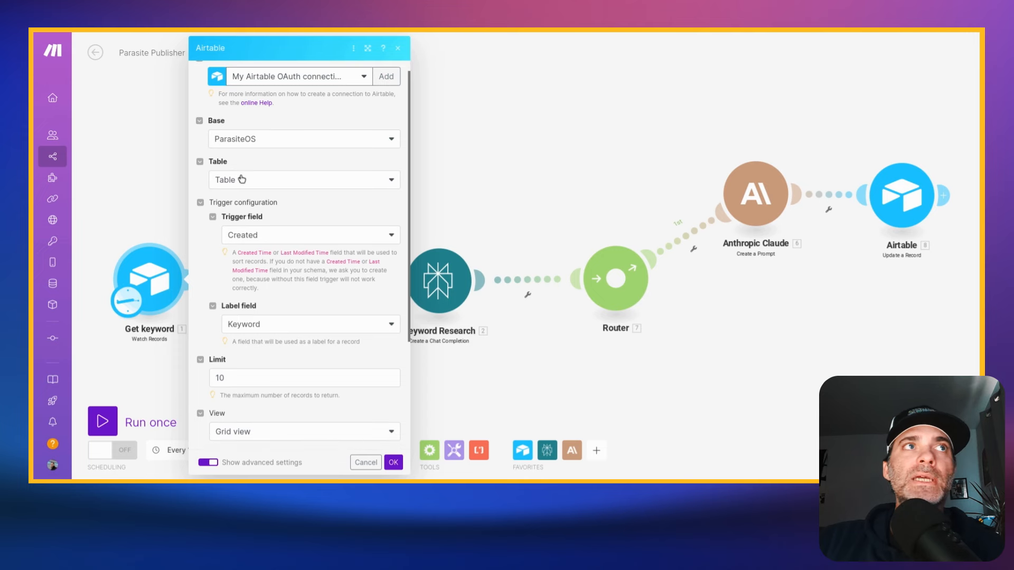
click(132, 16)
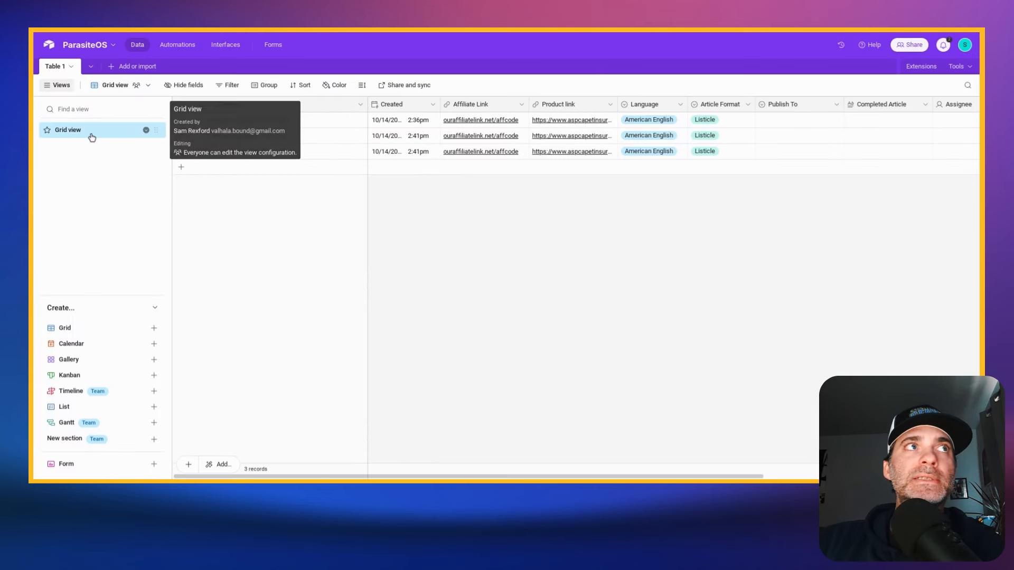
click(133, 16)
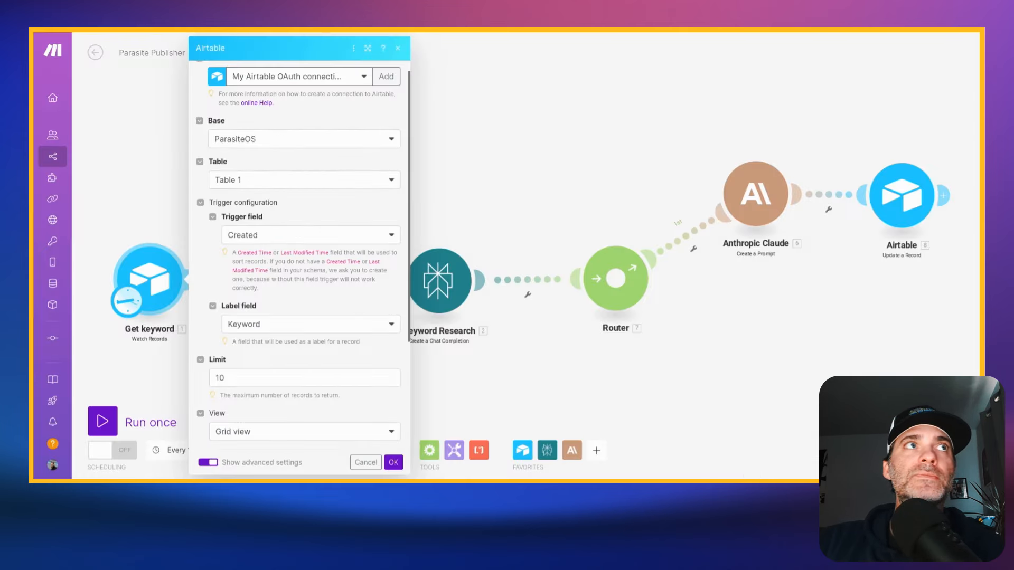
scroll(340, 182, down, 1)
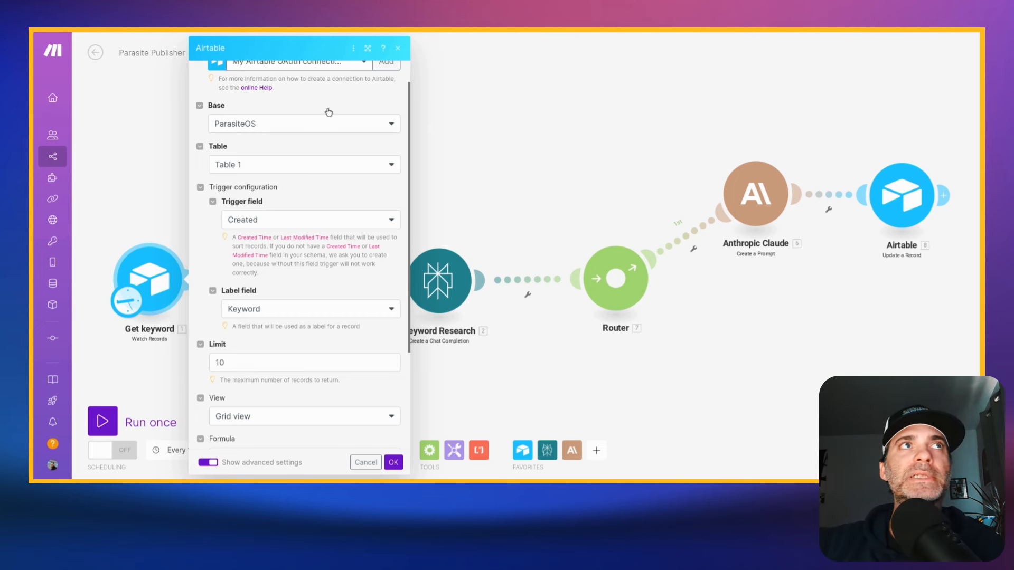
key(ctrl+Tab)
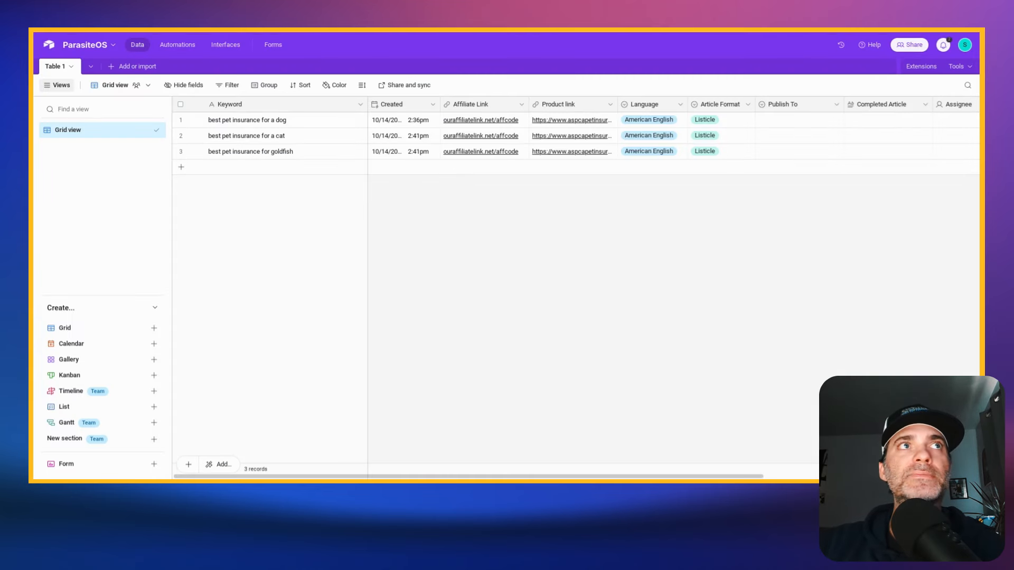
click(393, 108)
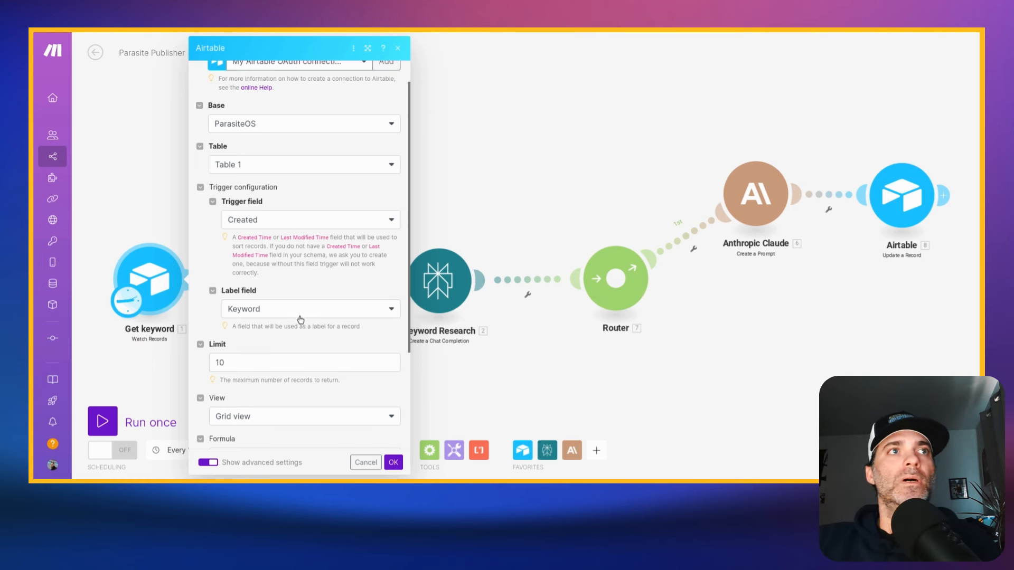
- Review the Get keyword module's label field, limit, view, formula and column ID settings in Make, and close the module
scroll(315, 313, down, 1)
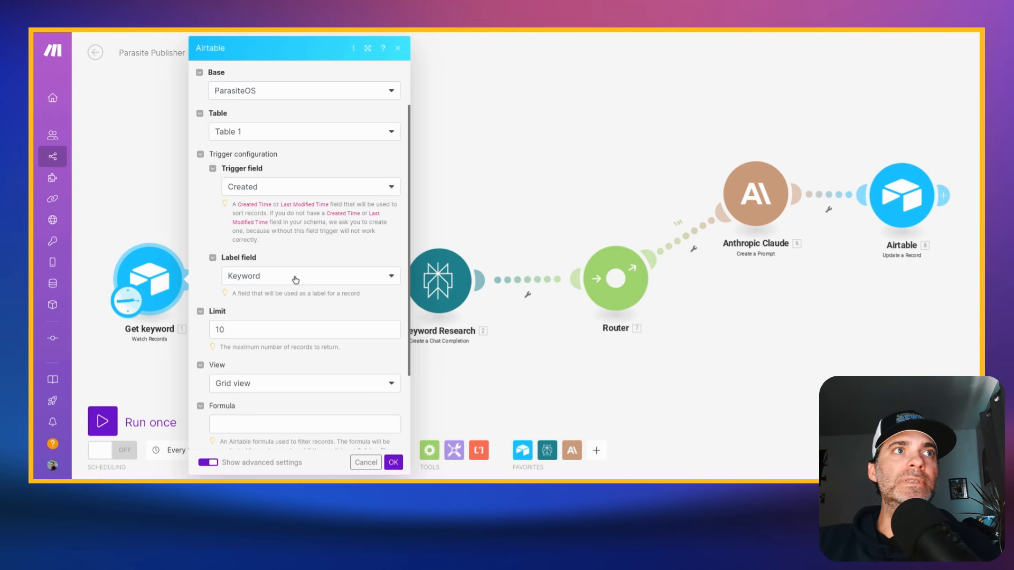
scroll(296, 280, down, 2)
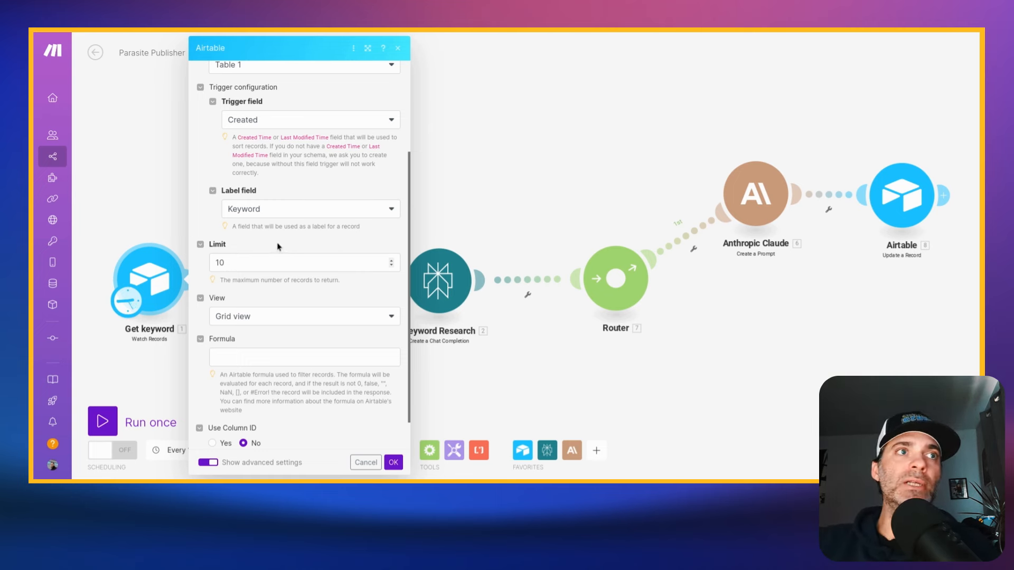
scroll(276, 246, down, 1)
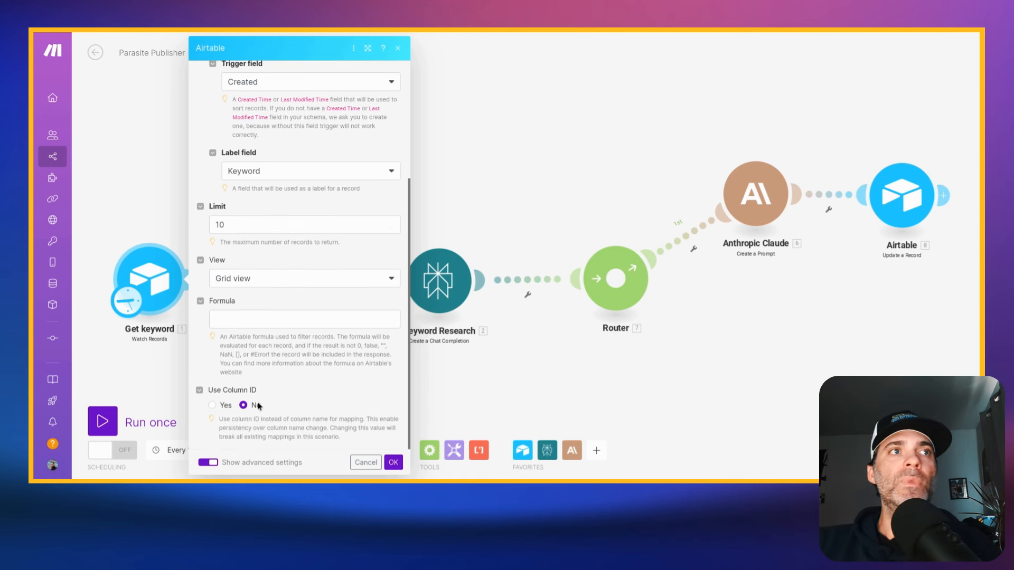
click(543, 107)
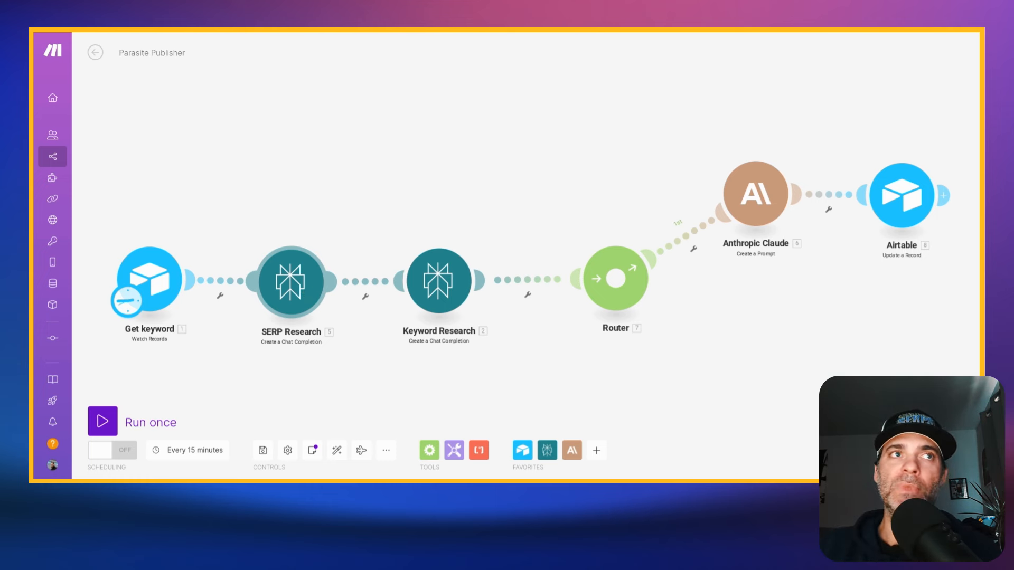
- Open the SERP Research module, review its Perplexity prompt, role, max tokens and temperature, and close it
click(305, 292)
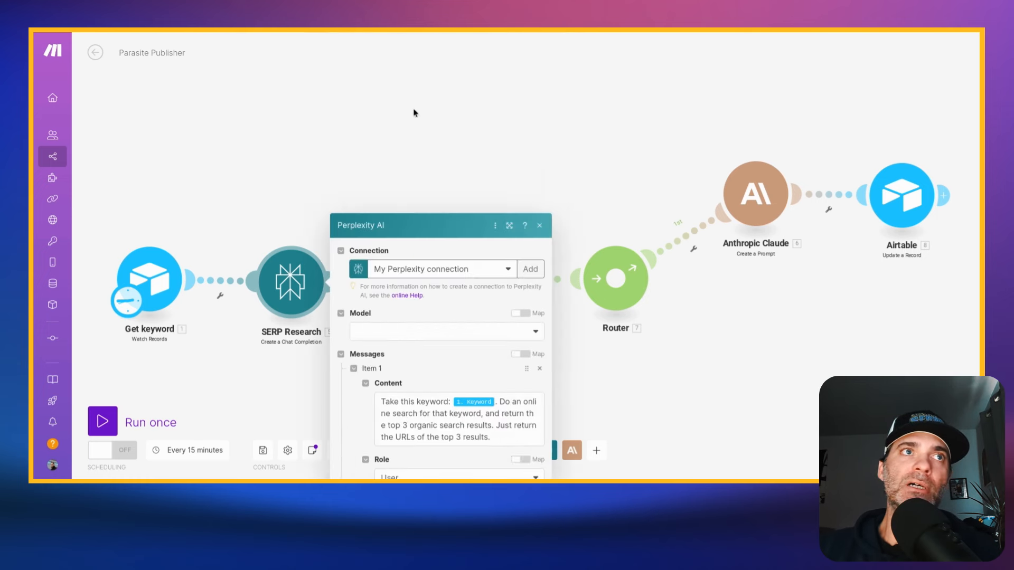
scroll(478, 217, down, 1)
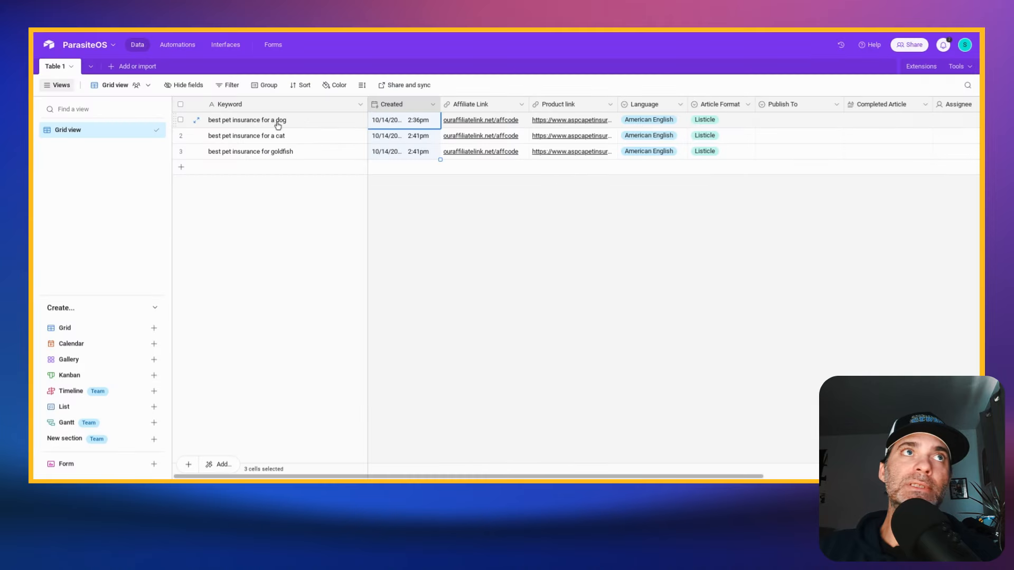
click(275, 121)
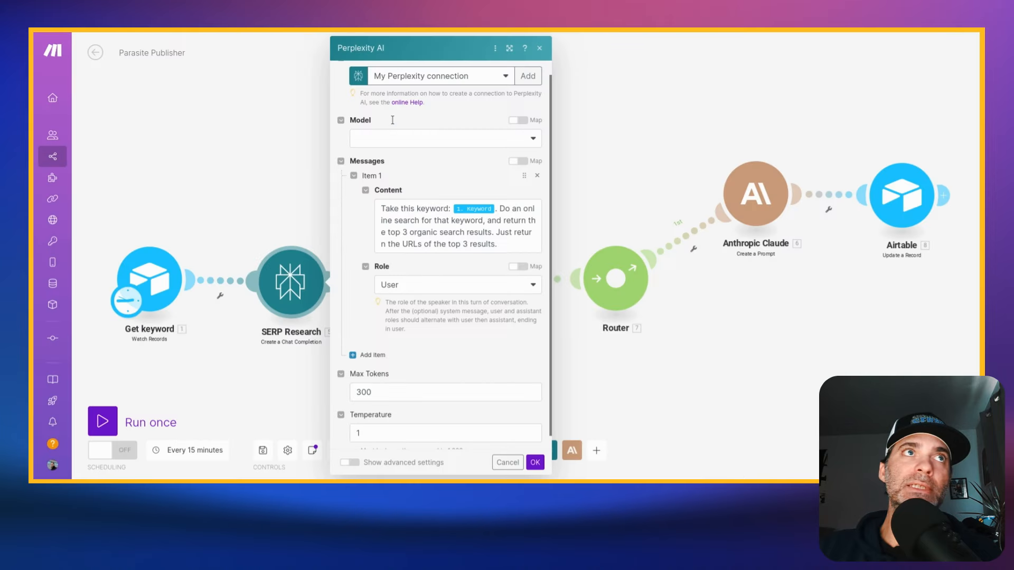
scroll(520, 221, down, 1)
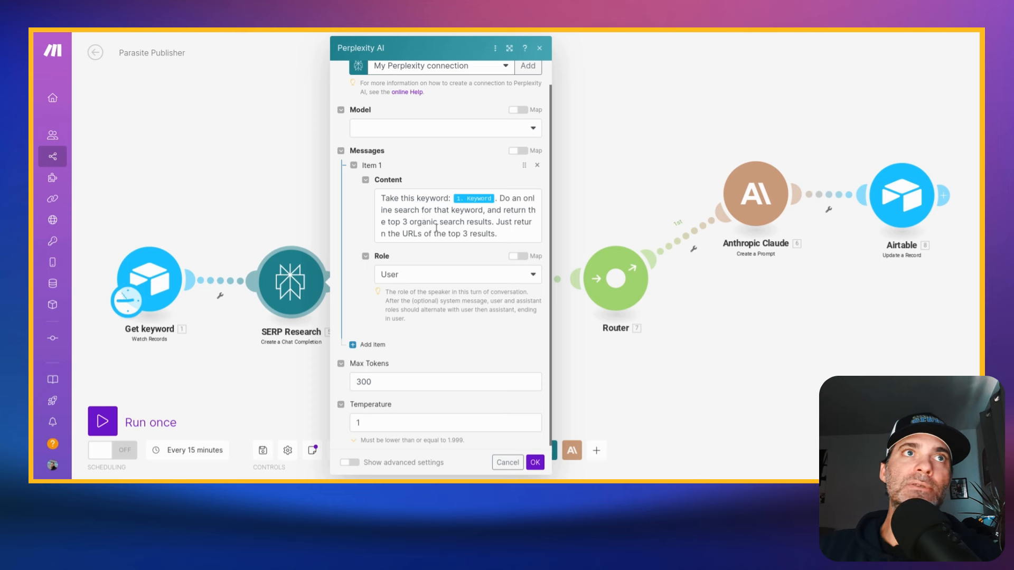
click(242, 170)
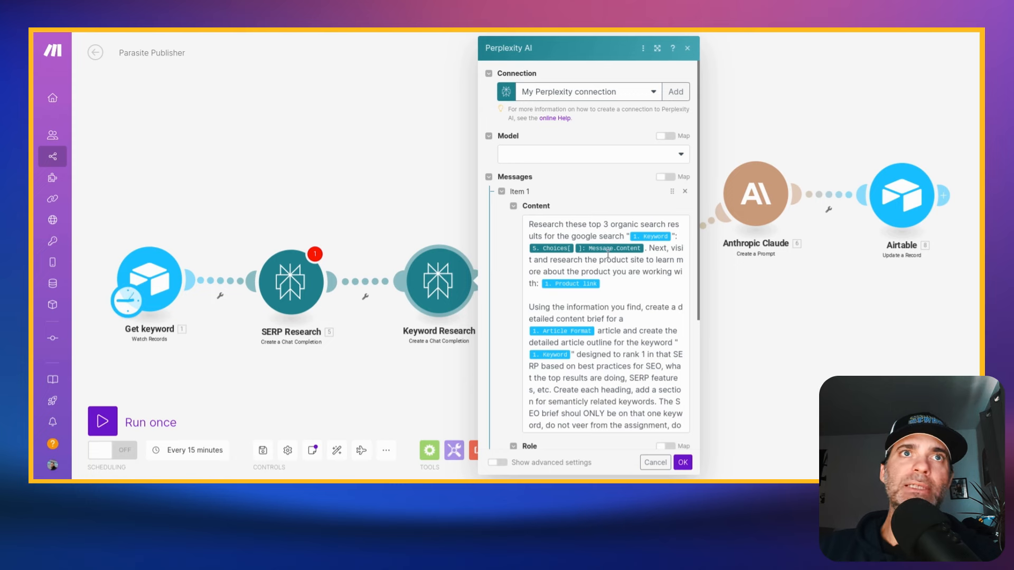
- Read through the Keyword Research module's content brief prompt and its mapped keyword, search results, product link and article format, and close the module
scroll(634, 257, down, 1)
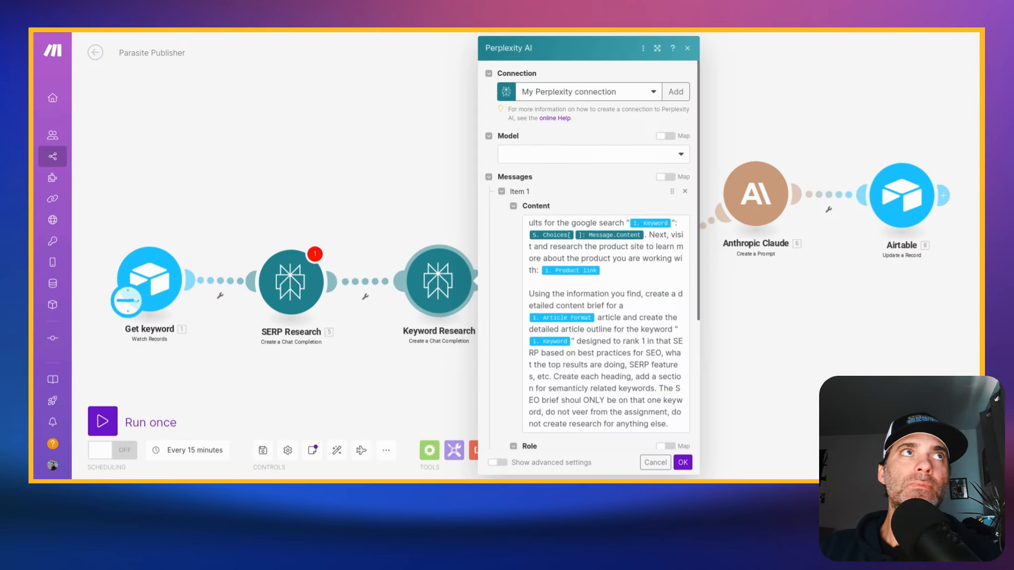
scroll(584, 207, down, 3)
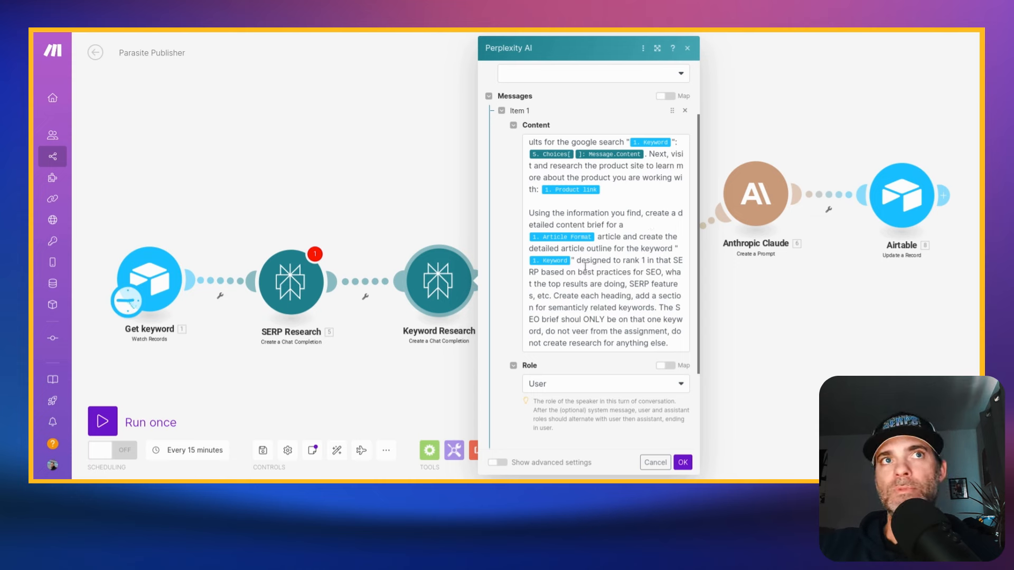
drag(586, 267, 646, 328)
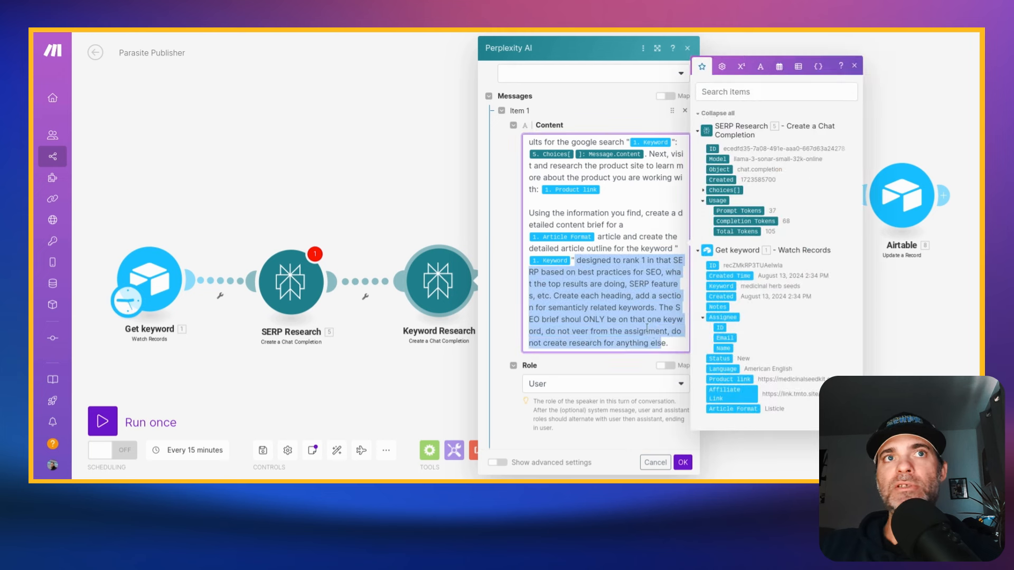
click(605, 289)
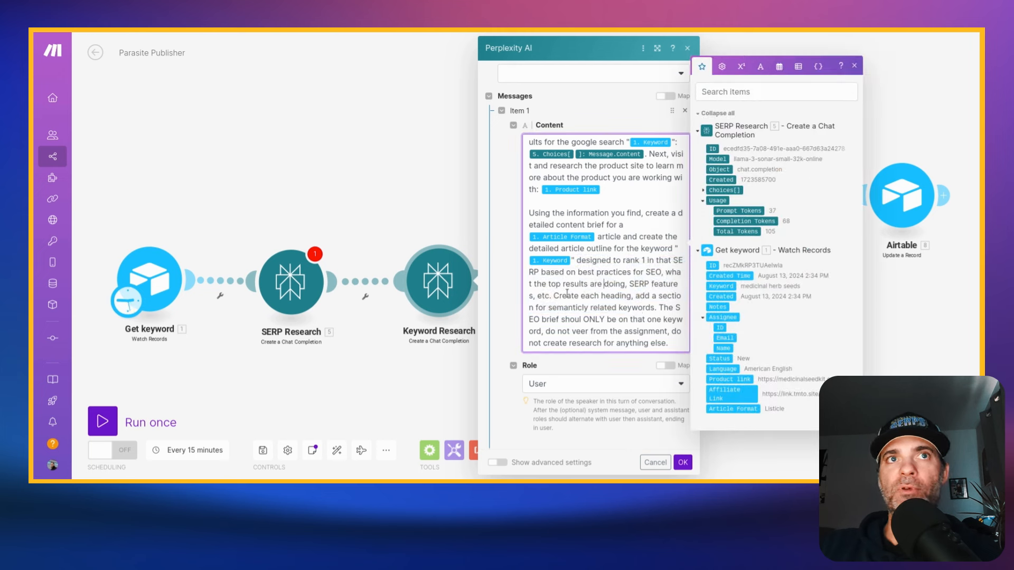
drag(558, 296, 597, 297)
click(590, 309)
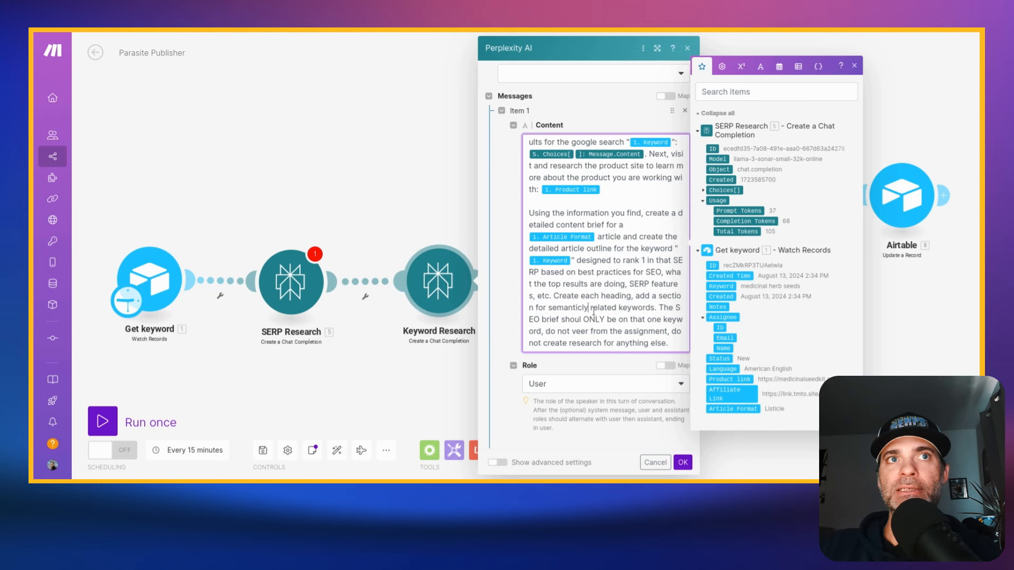
scroll(627, 311, down, 1)
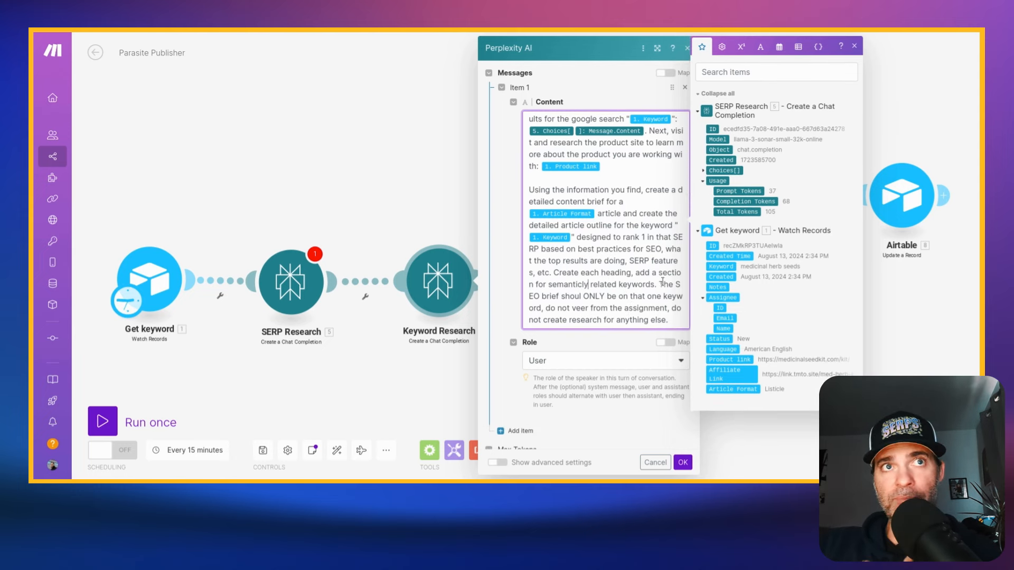
scroll(631, 292, down, 1)
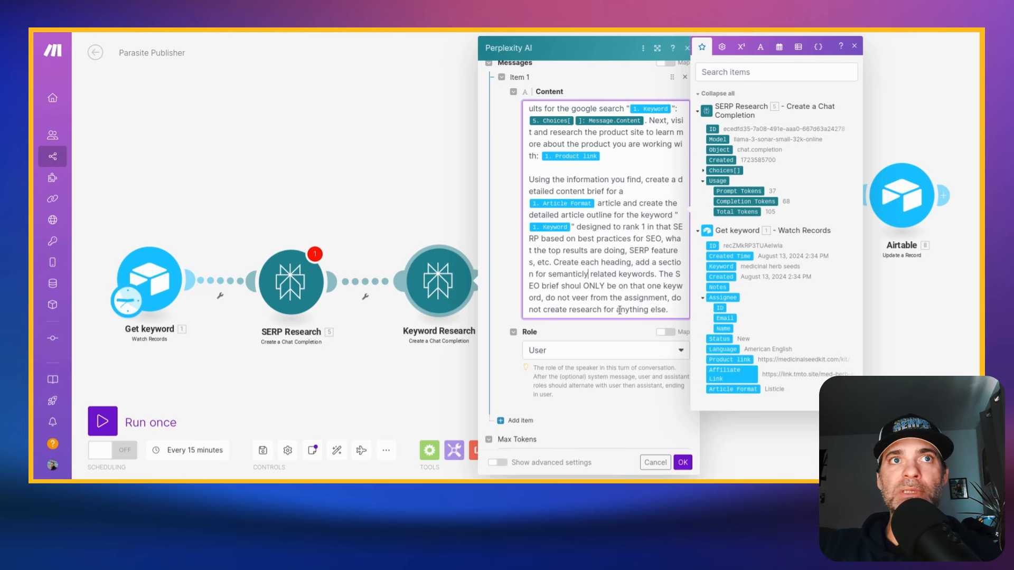
click(770, 419)
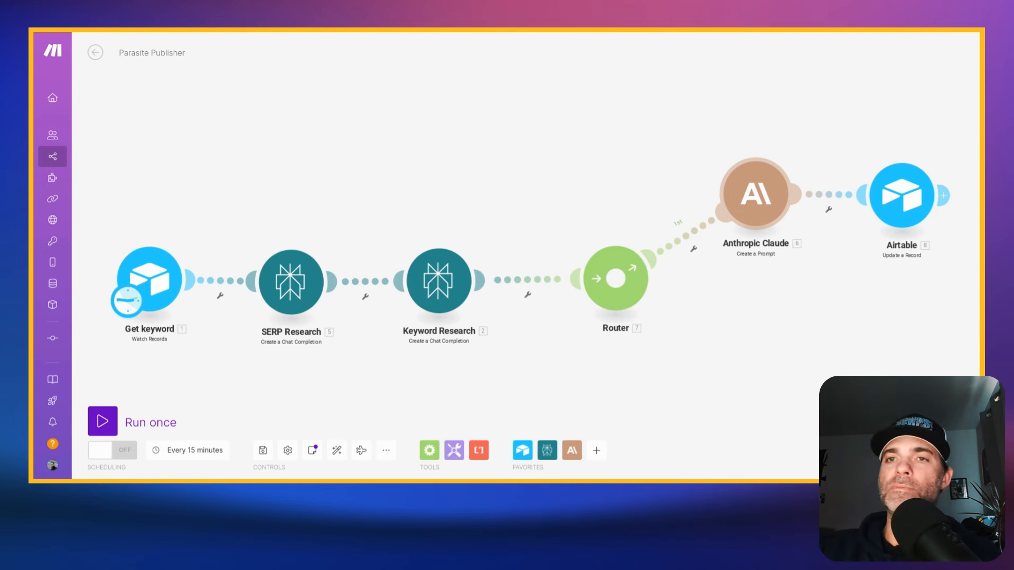
- Open the Anthropic Claude module and read its prompt's writer role, mapped keyword, language and affiliate link instructions
click(758, 195)
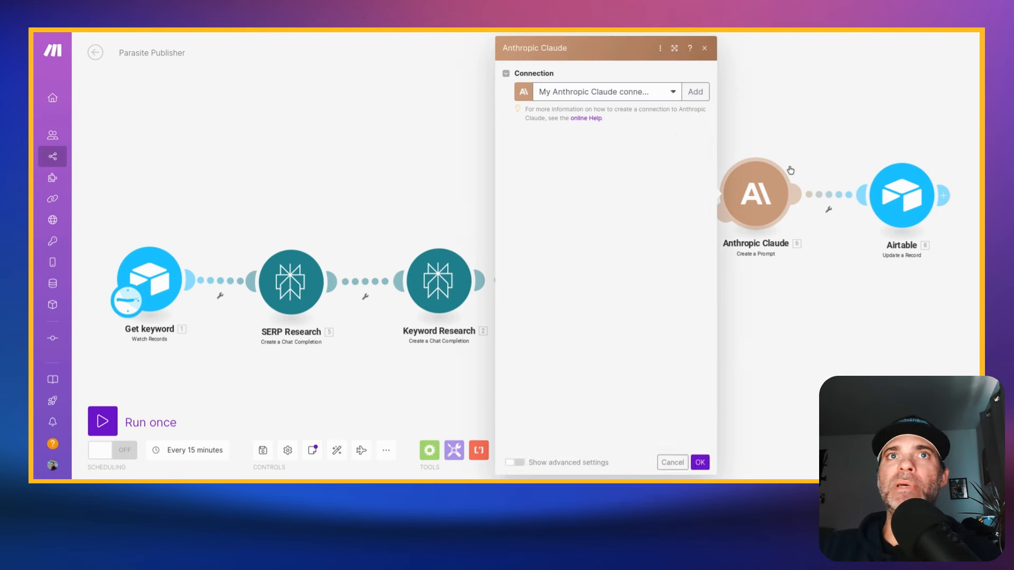
scroll(665, 216, down, 10)
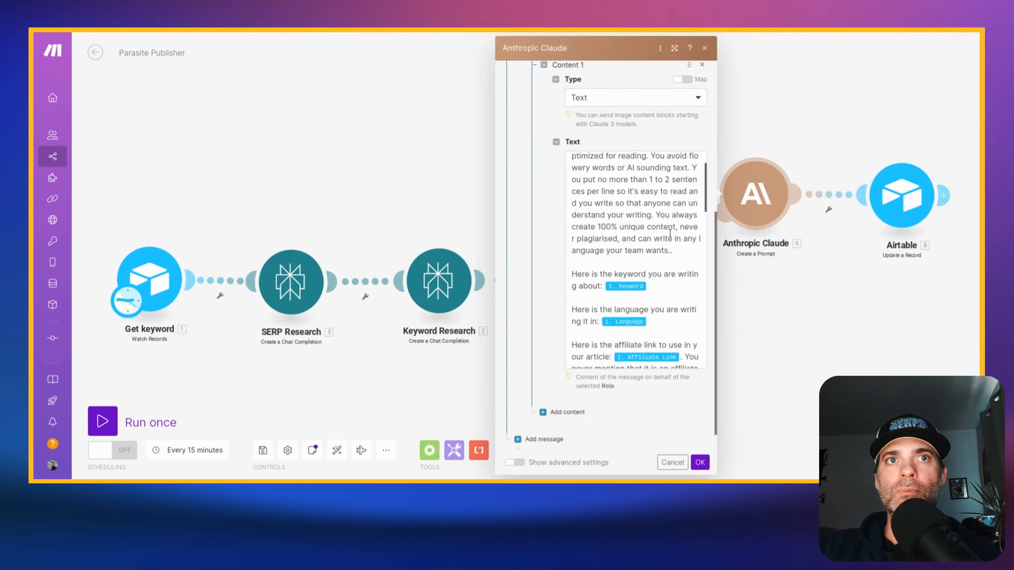
scroll(665, 216, up, 5)
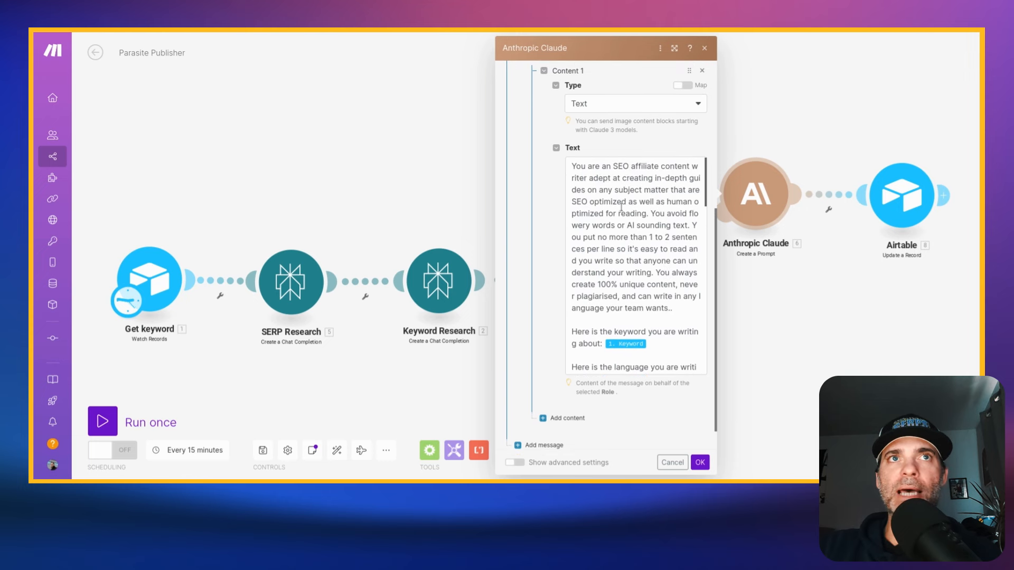
drag(569, 170, 674, 309)
click(669, 310)
scroll(589, 208, down, 1)
scroll(589, 208, down, 4)
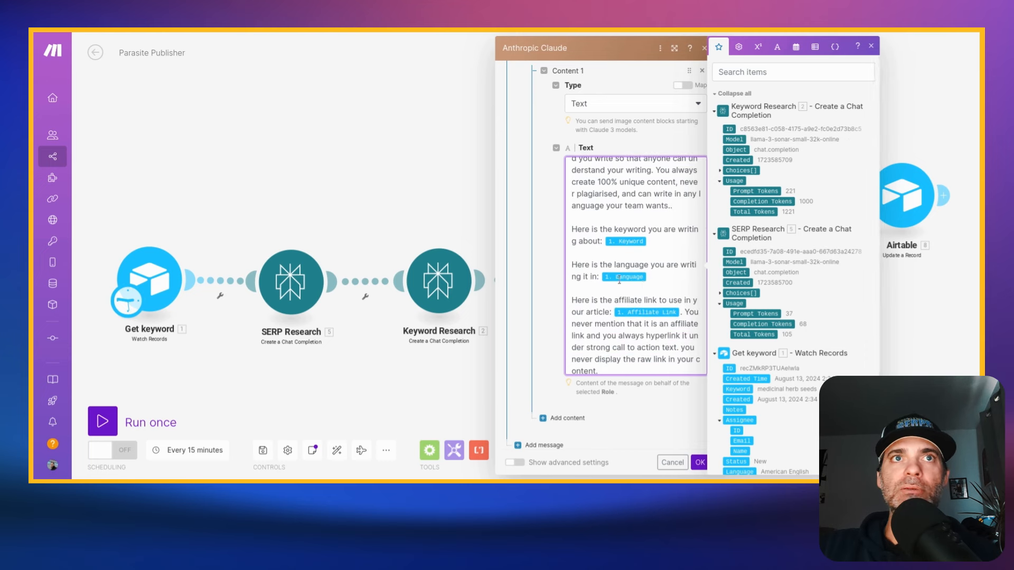
scroll(638, 277, down, 2)
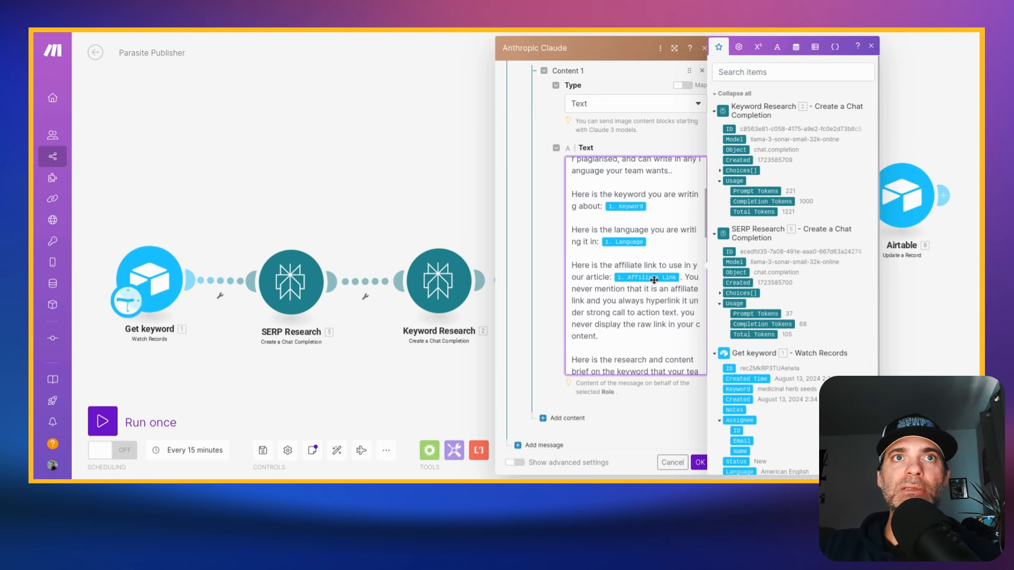
scroll(629, 308, down, 1)
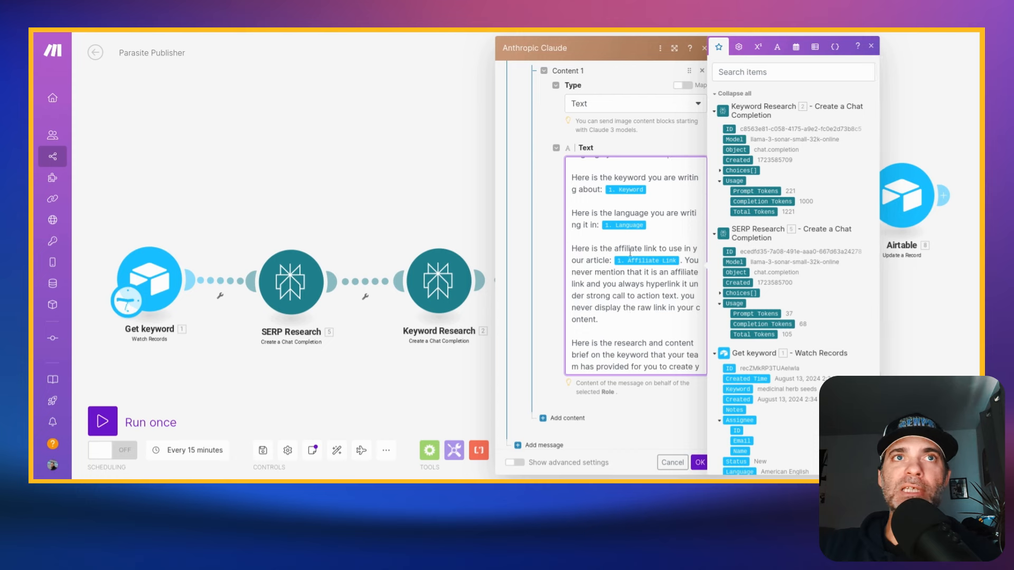
scroll(614, 271, down, 2)
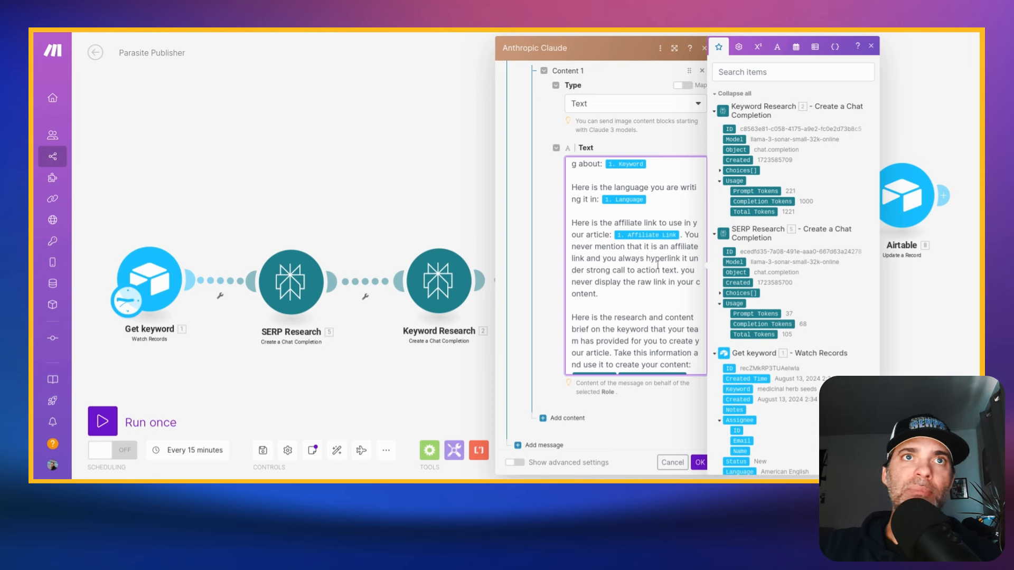
scroll(666, 274, down, 1)
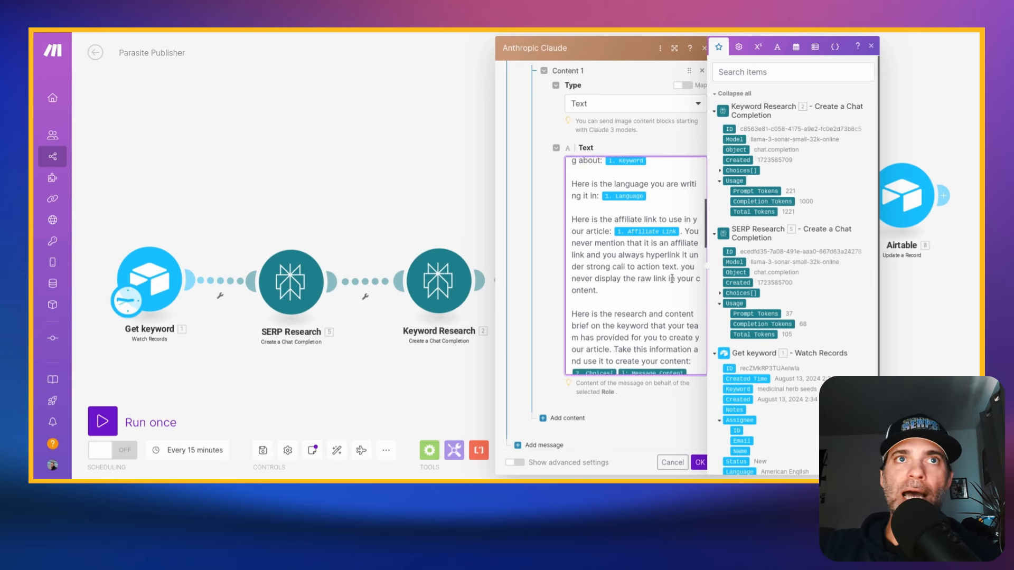
- Review the rest of the Claude prompt, covering the research brief, article format, numbered writing rules and advertiser disclosure, and close the module
scroll(613, 273, down, 2)
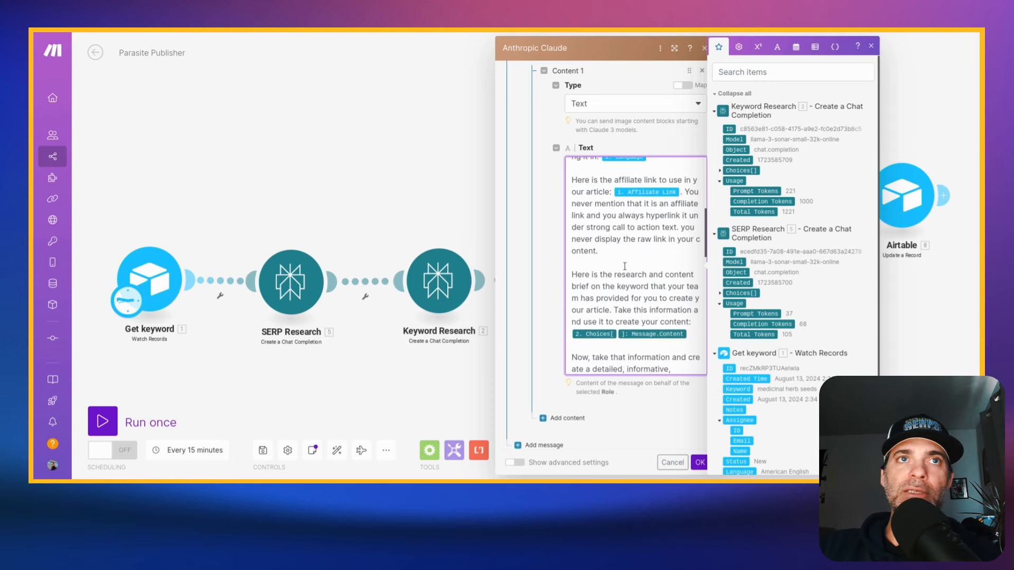
scroll(662, 258, down, 2)
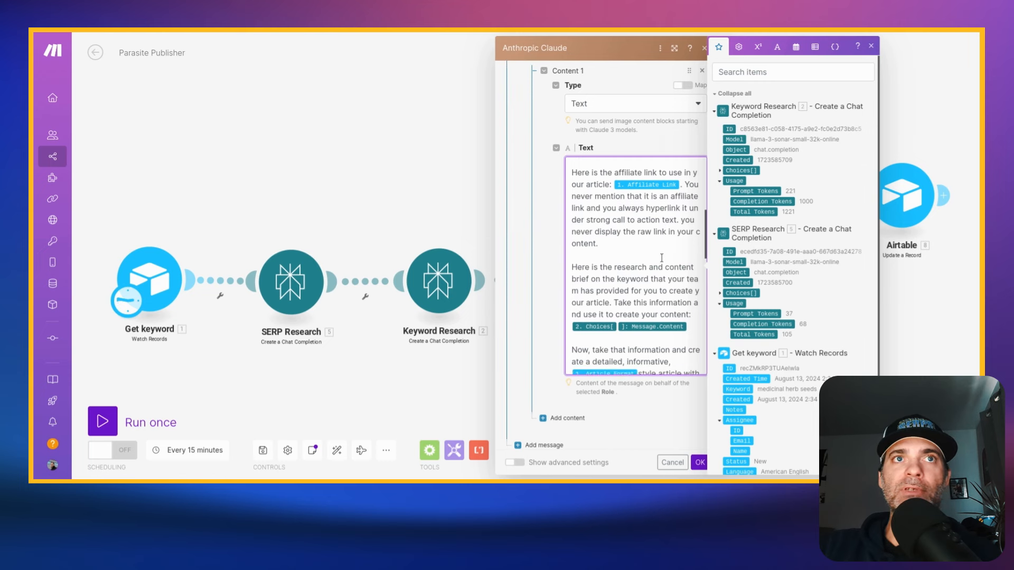
scroll(620, 241, down, 1)
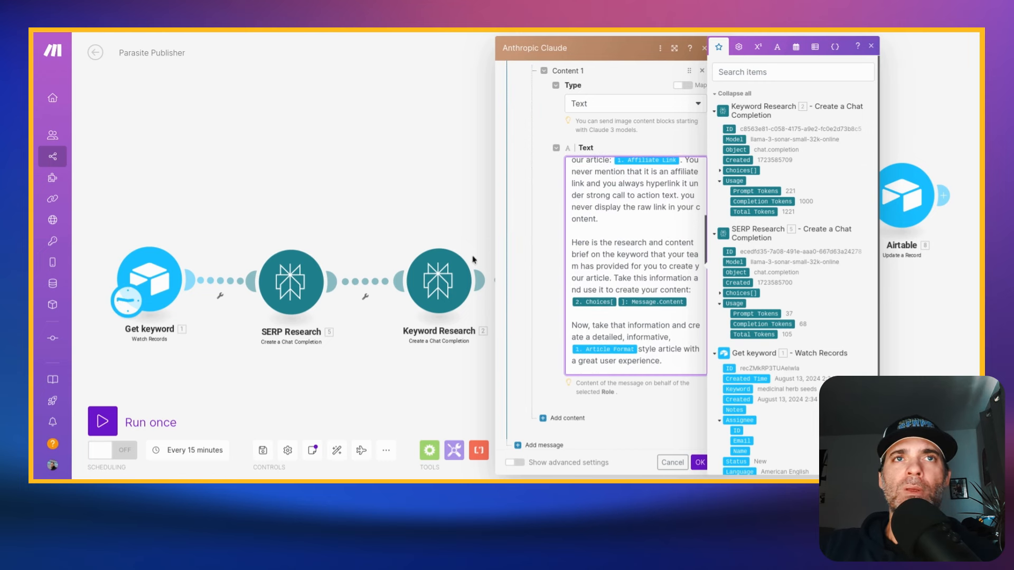
scroll(646, 210, down, 4)
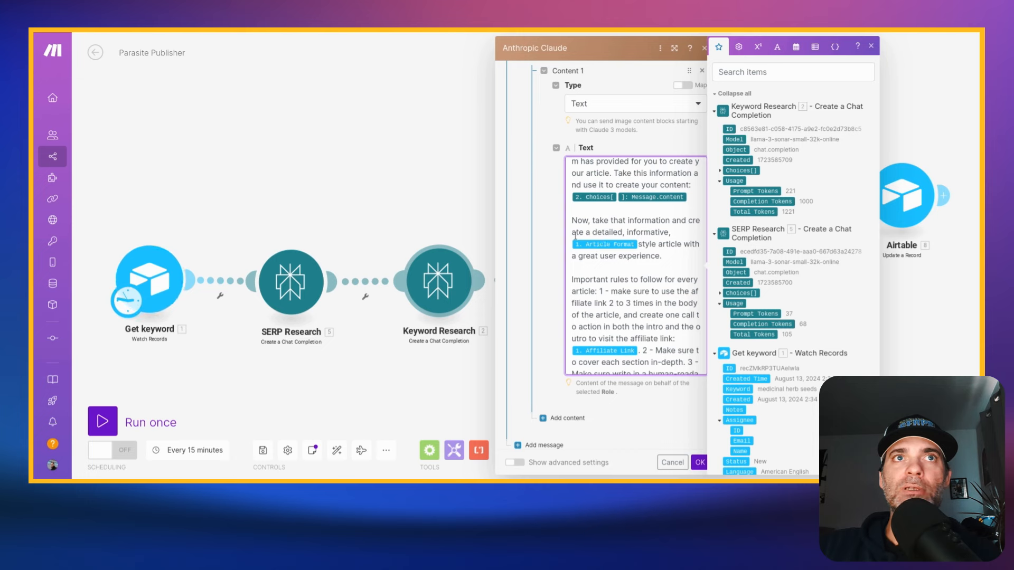
scroll(632, 227, down, 2)
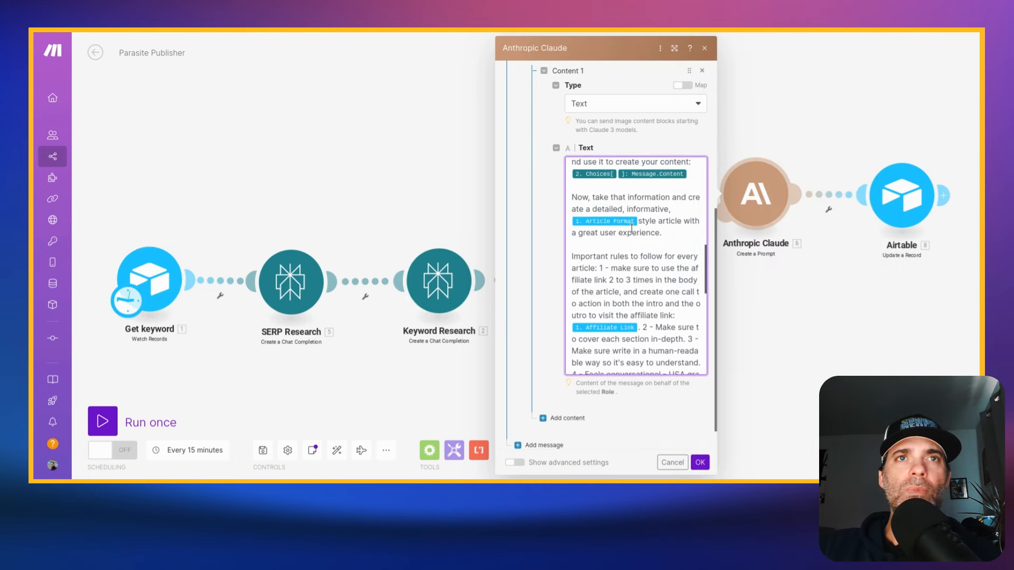
scroll(632, 227, down, 3)
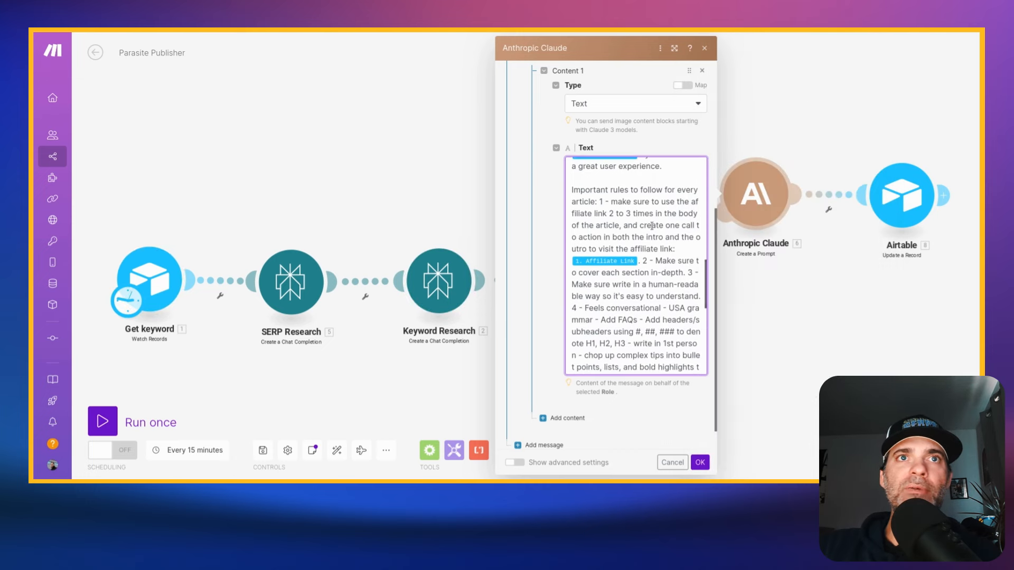
scroll(652, 226, down, 6)
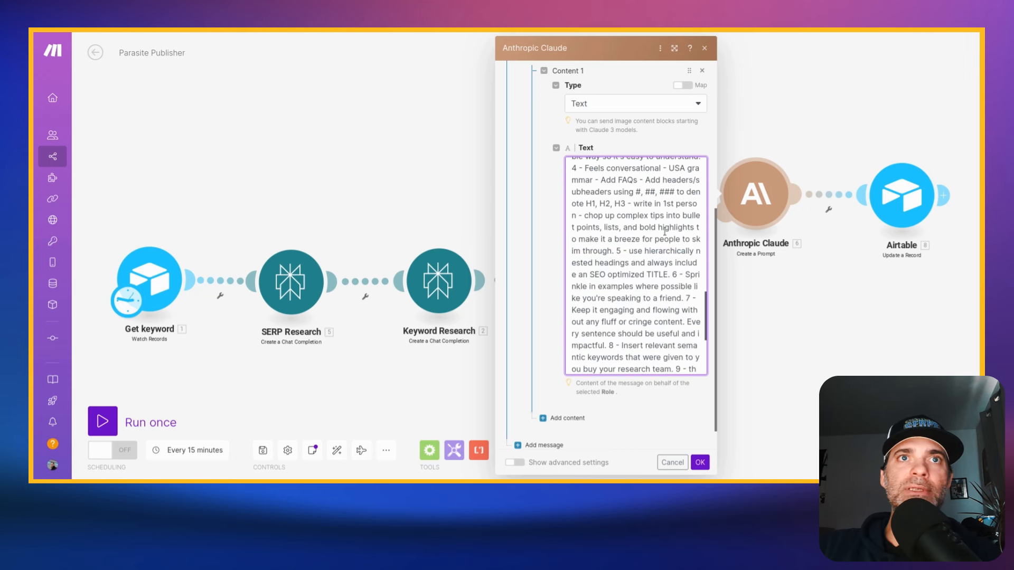
scroll(664, 233, down, 6)
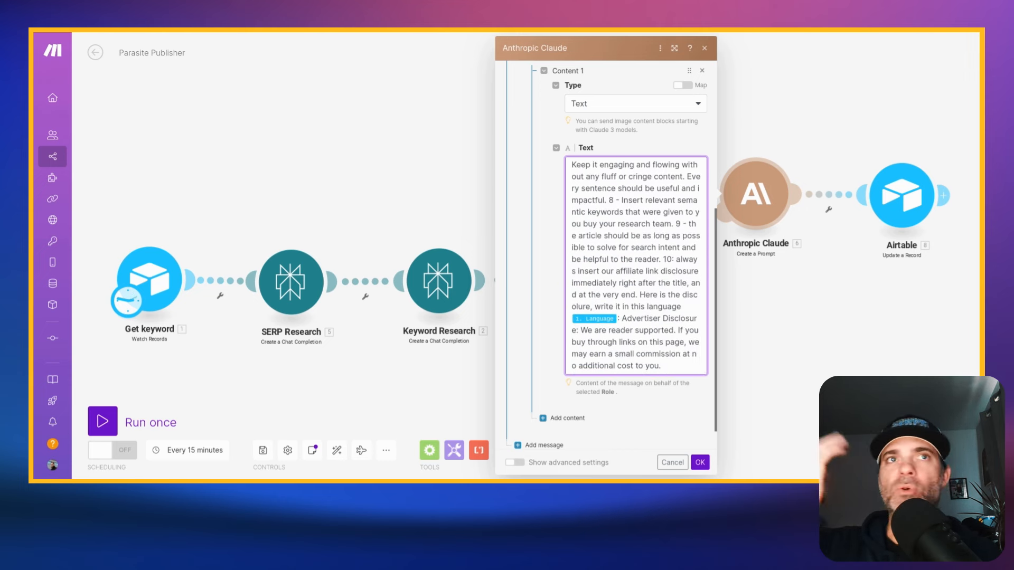
scroll(666, 247, down, 1)
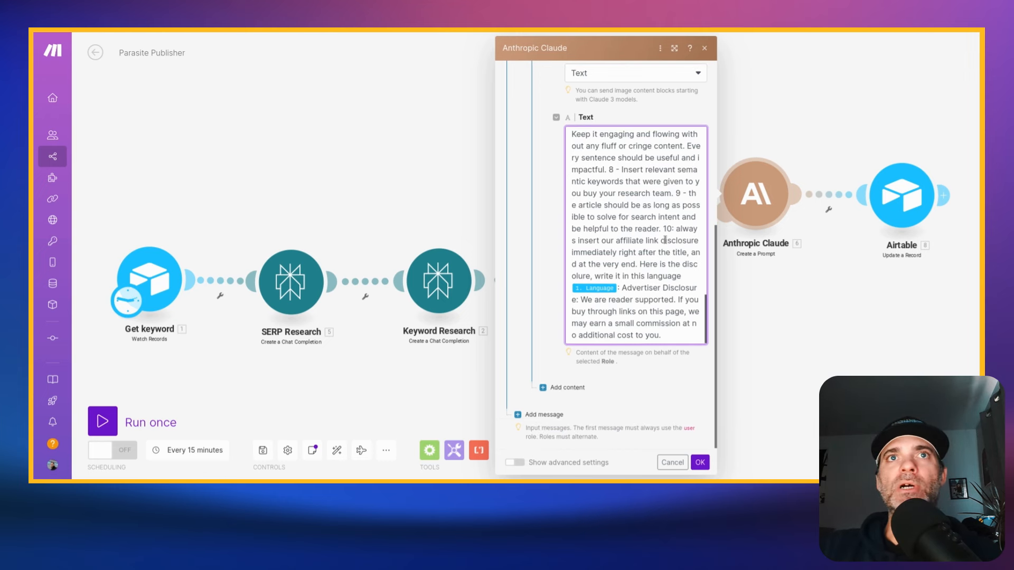
scroll(581, 232, up, 3)
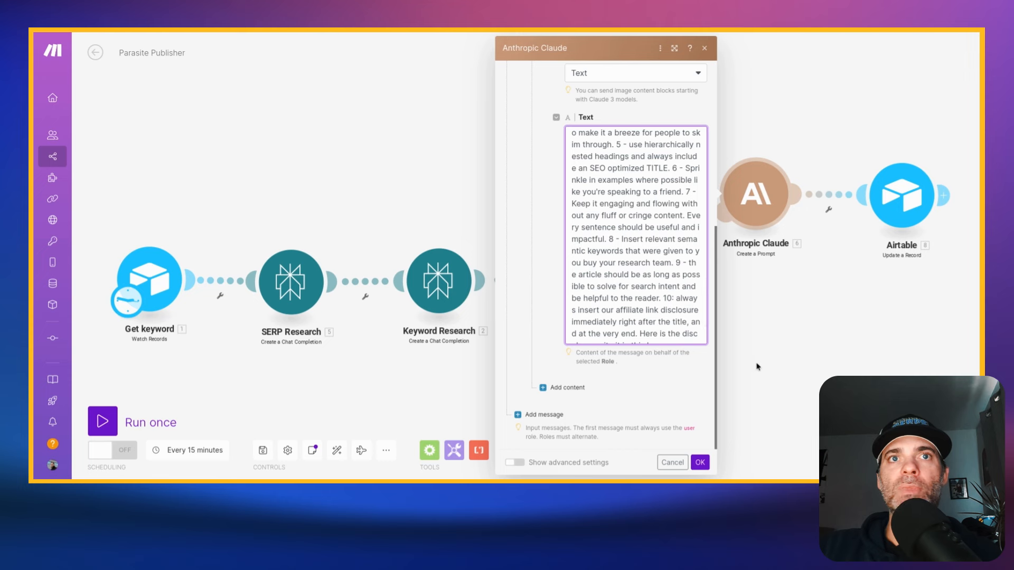
click(700, 463)
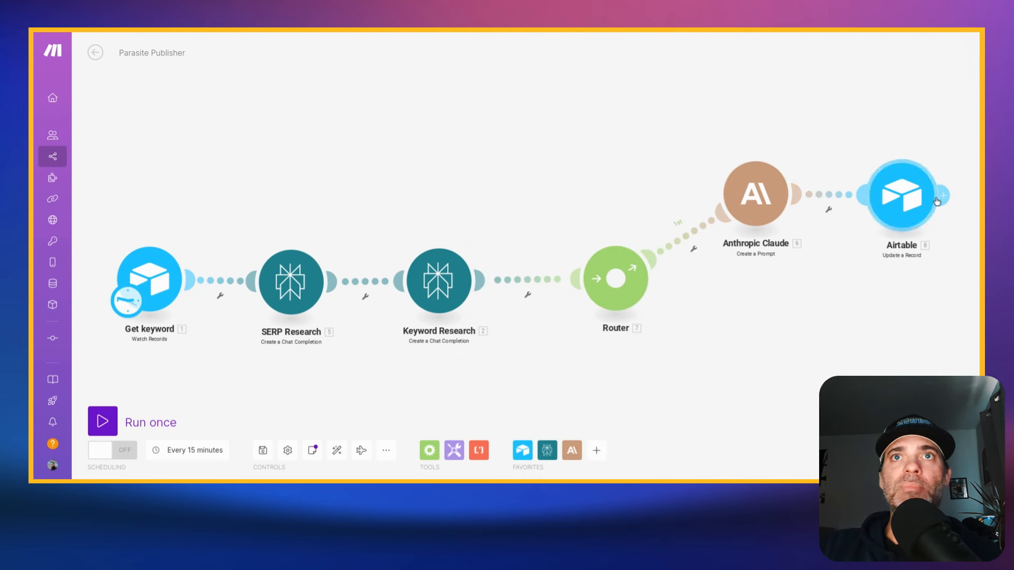
- Run the Parasite Publisher scenario once and switch to the ParasiteOS table in Airtable to check its Completed Article column
click(103, 421)
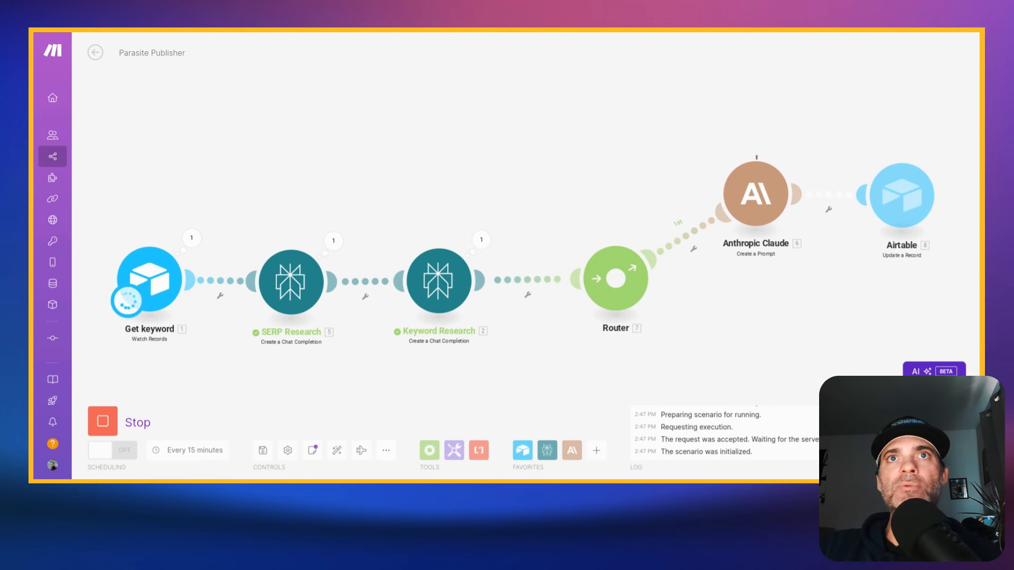
key(ctrl+Tab)
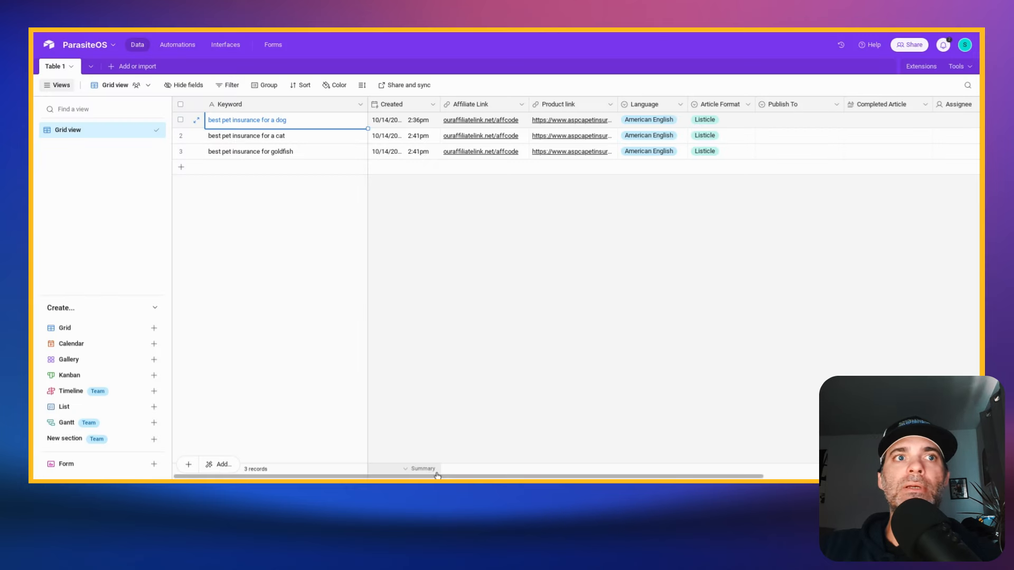
drag(437, 475, 525, 477)
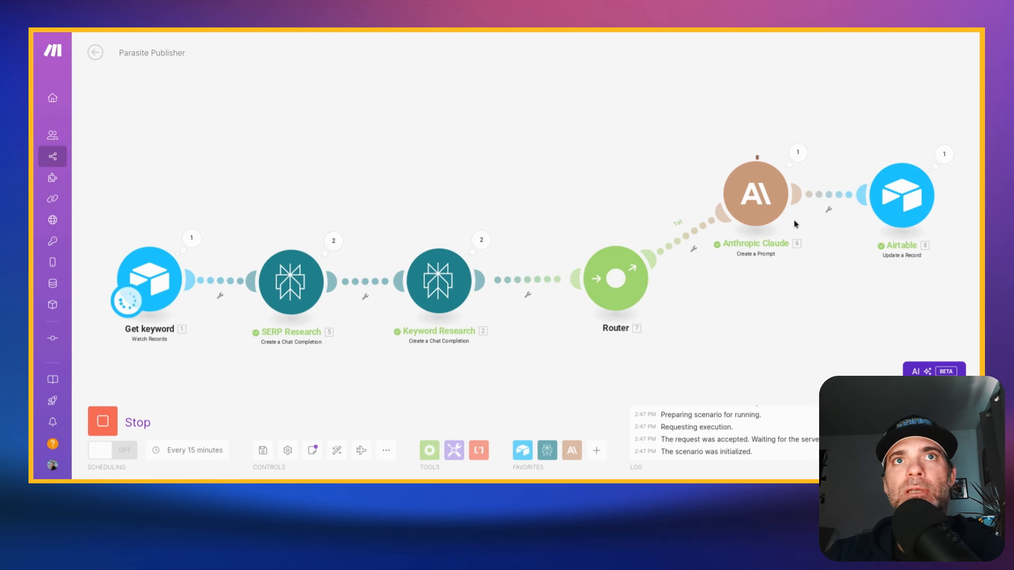
key(ctrl+Tab)
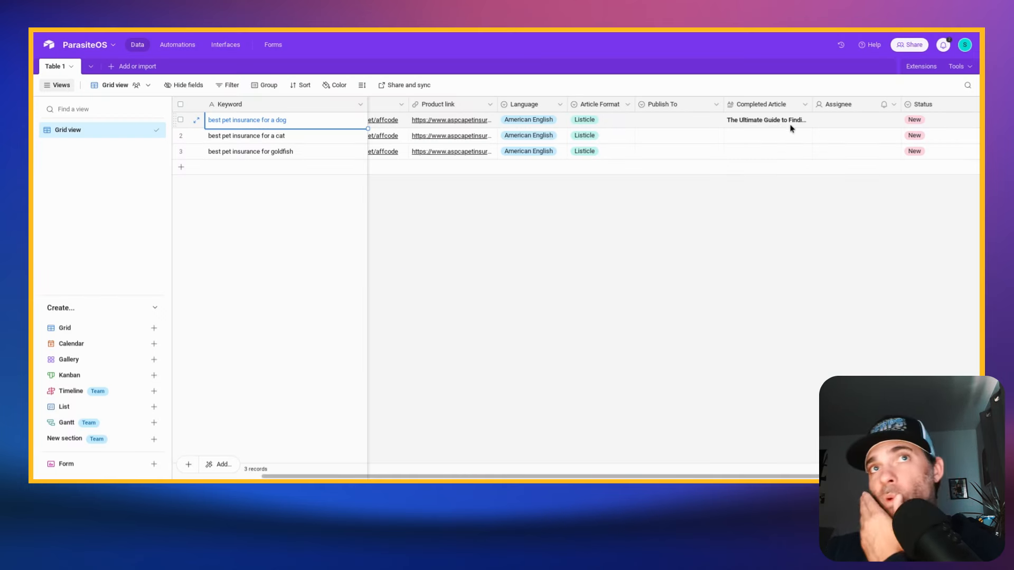
- Expand the "best pet insurance for a dog" record and read through its completed article
click(197, 121)
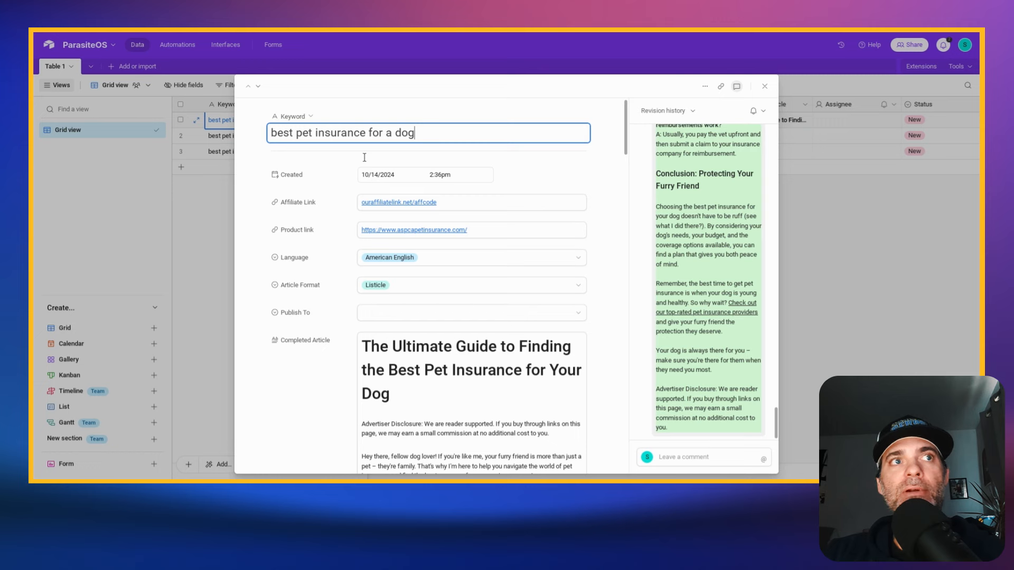
scroll(431, 274, down, 1)
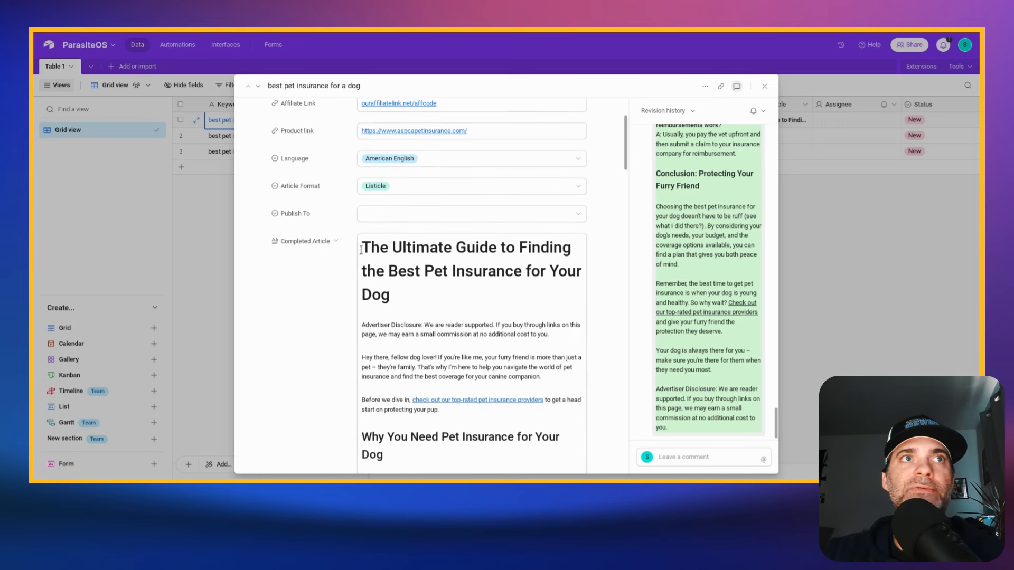
scroll(483, 270, down, 3)
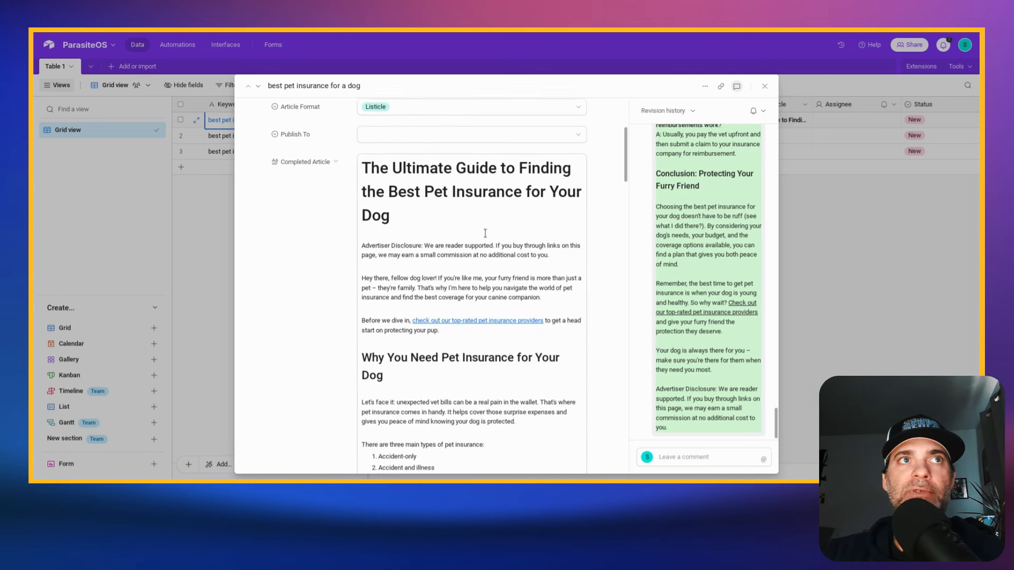
scroll(364, 208, up, 1)
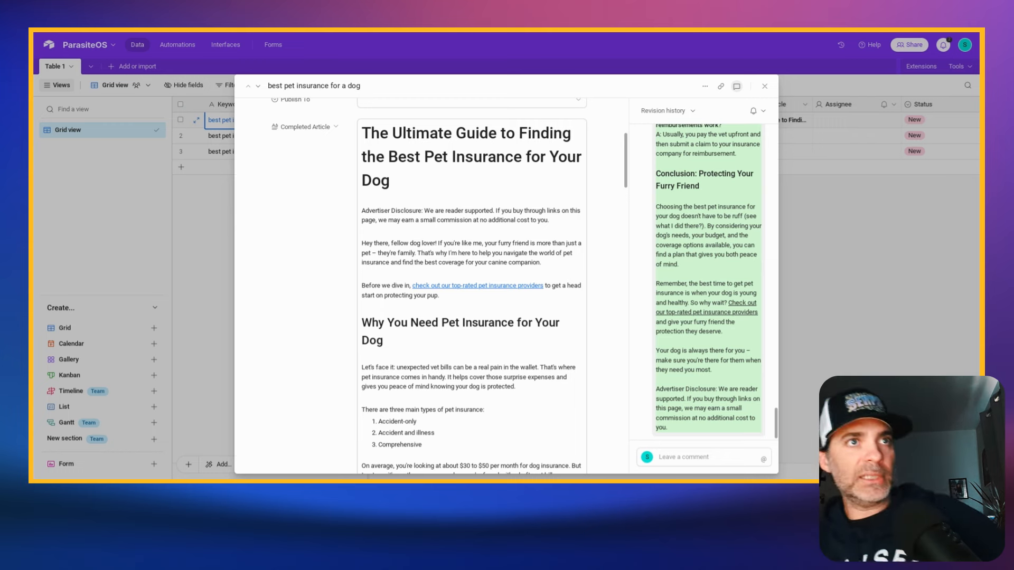
scroll(492, 228, down, 5)
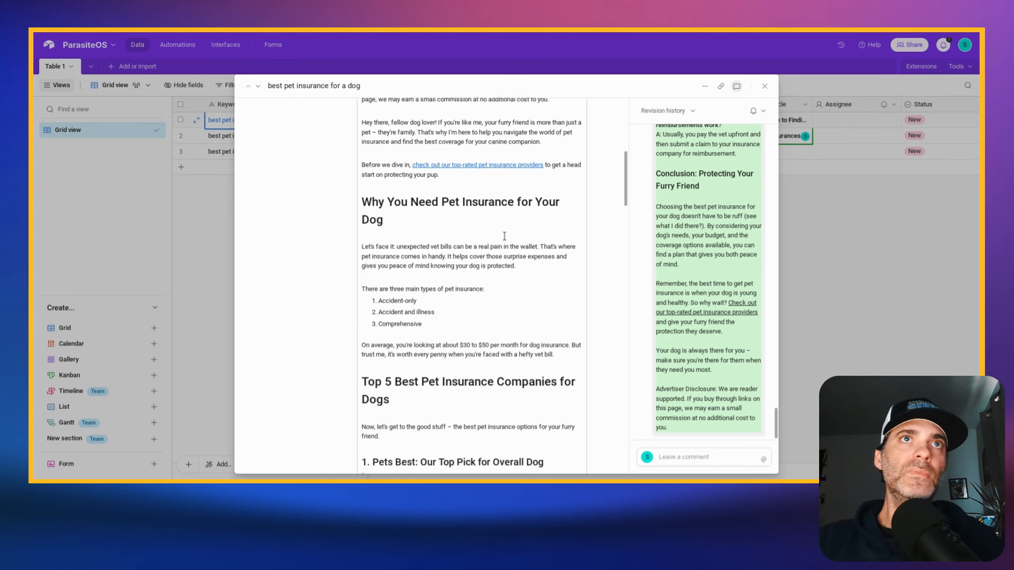
scroll(504, 236, down, 1)
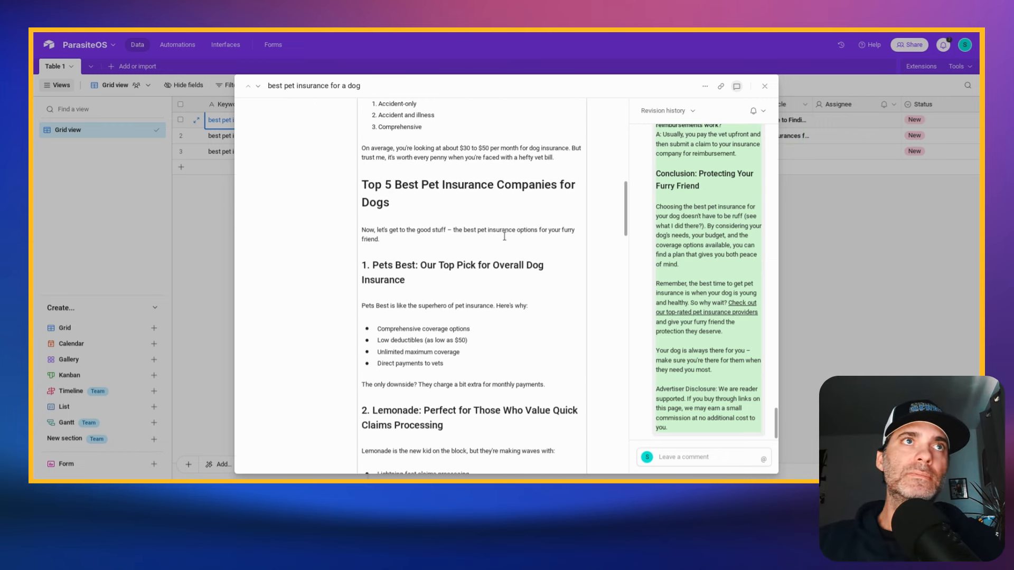
scroll(504, 236, down, 1)
scroll(504, 236, down, 4)
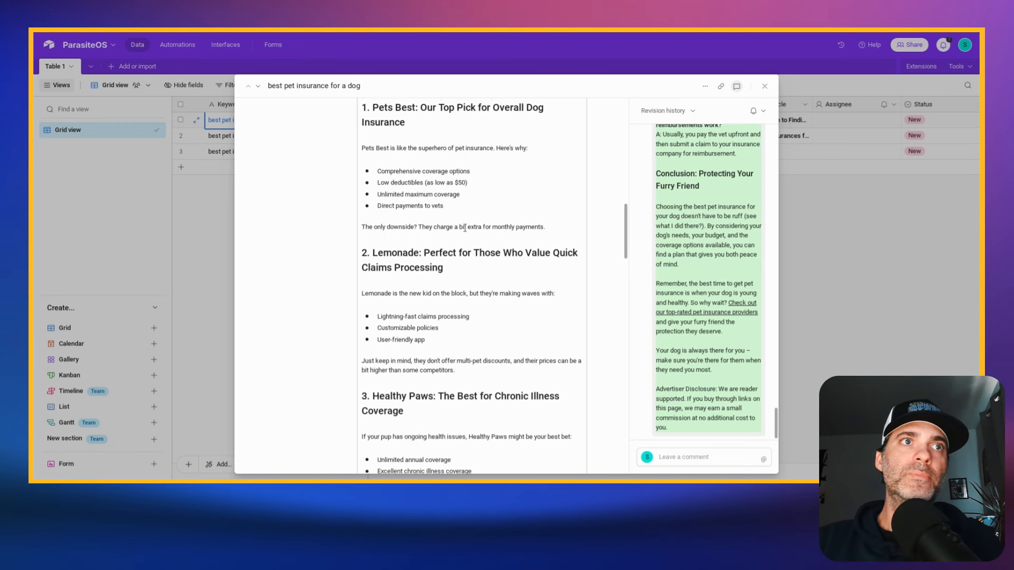
scroll(465, 228, down, 2)
scroll(469, 227, up, 10)
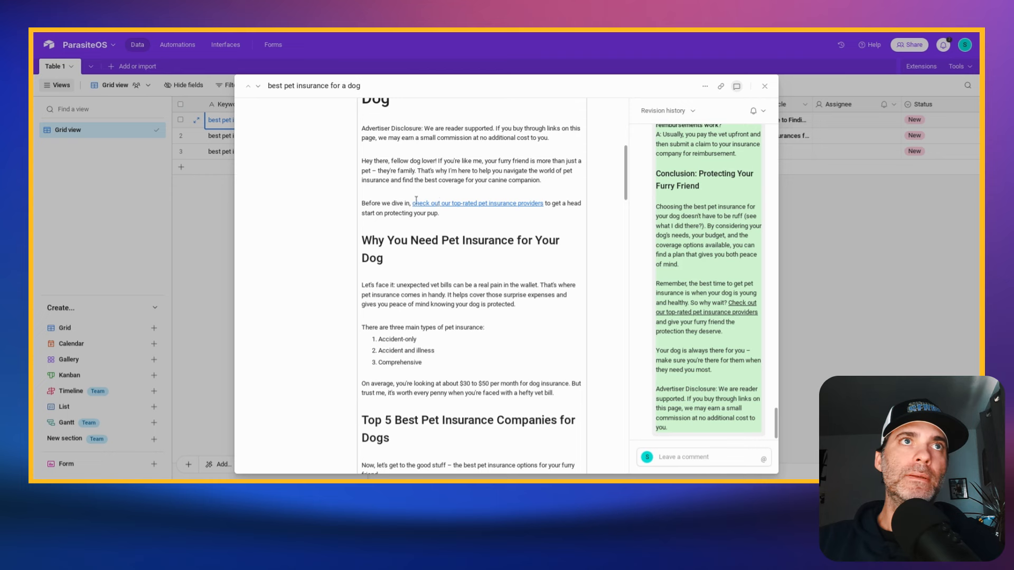
- Check the intro's call-to-action link, read the top five dog insurance companies, and inspect the affiliate link below the ASPCA section
click(375, 204)
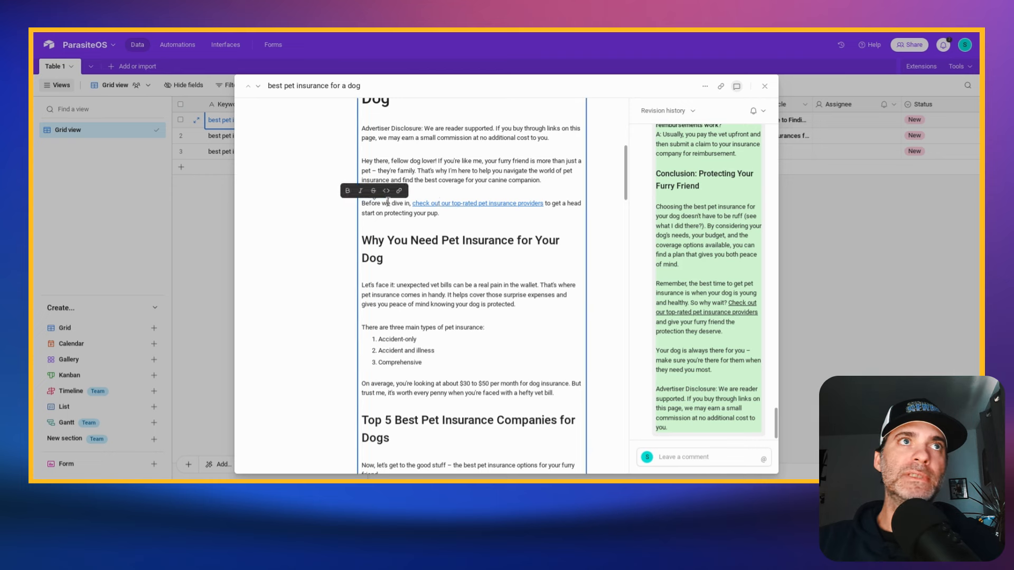
click(442, 203)
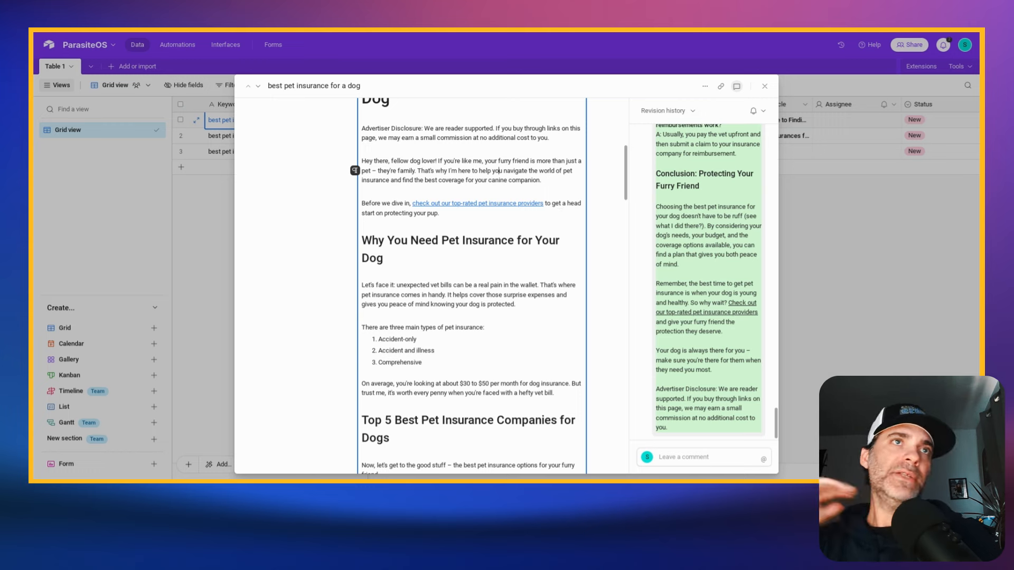
scroll(503, 271, down, 5)
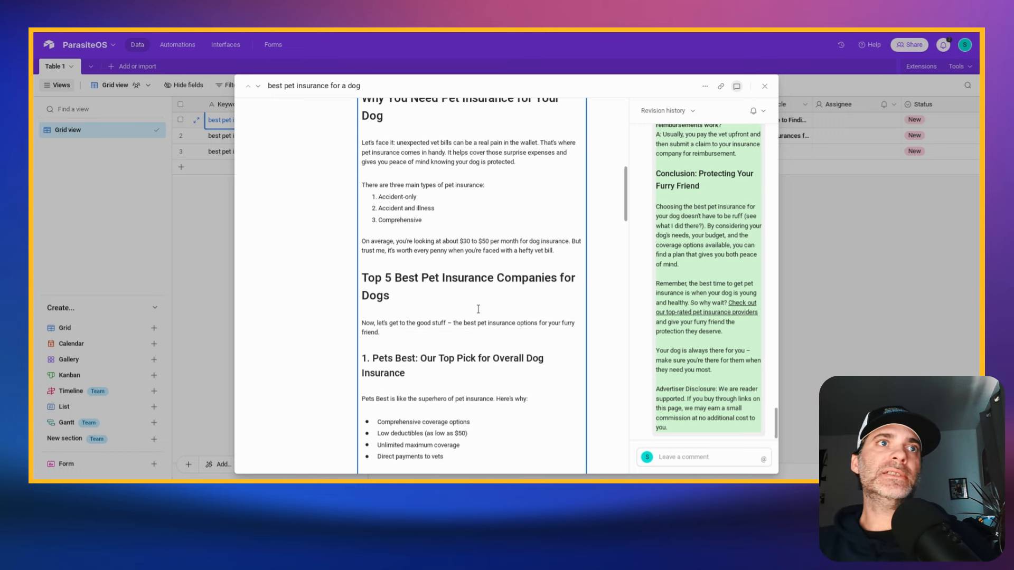
scroll(474, 302, down, 3)
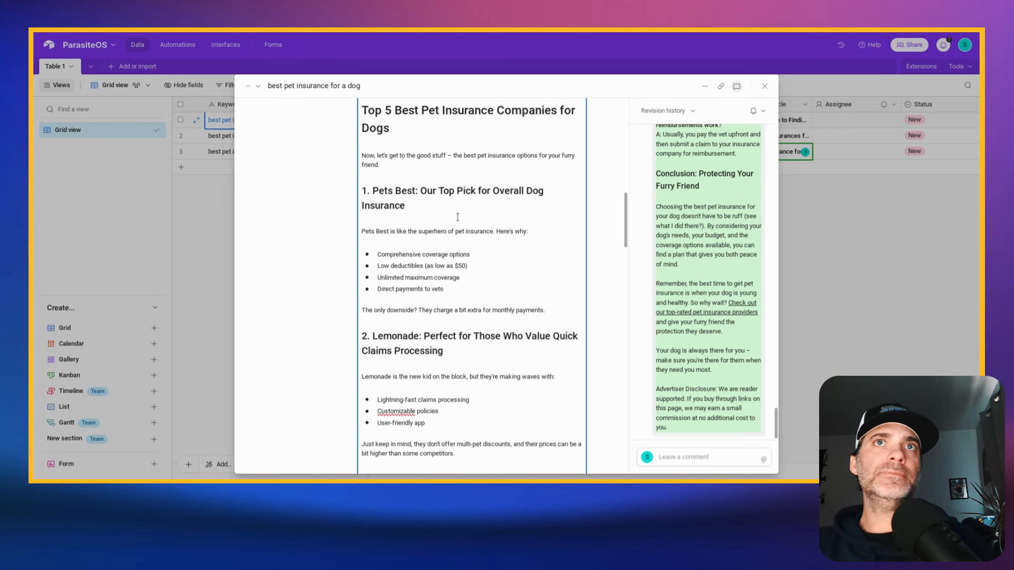
scroll(457, 224, up, 2)
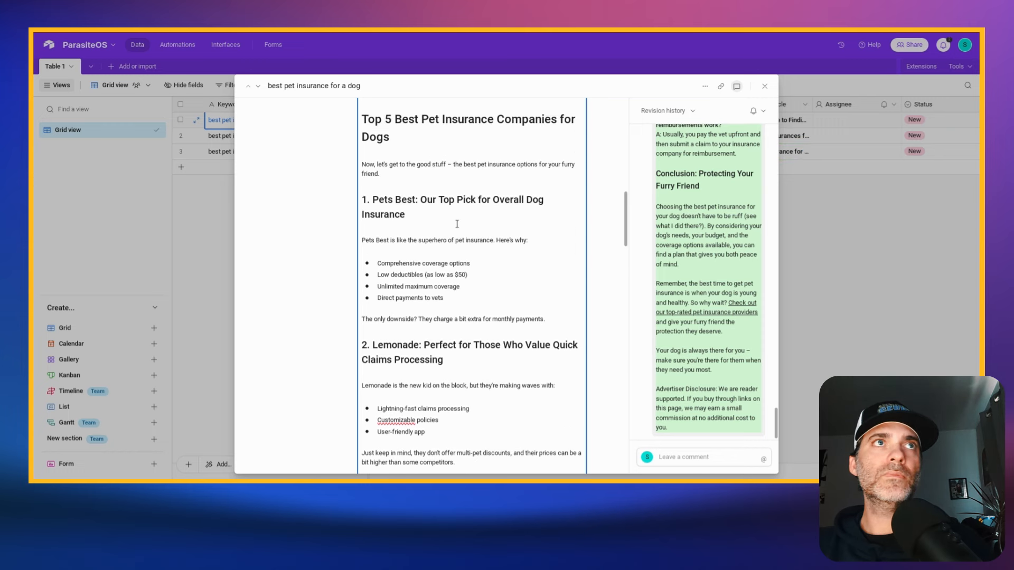
scroll(416, 220, down, 6)
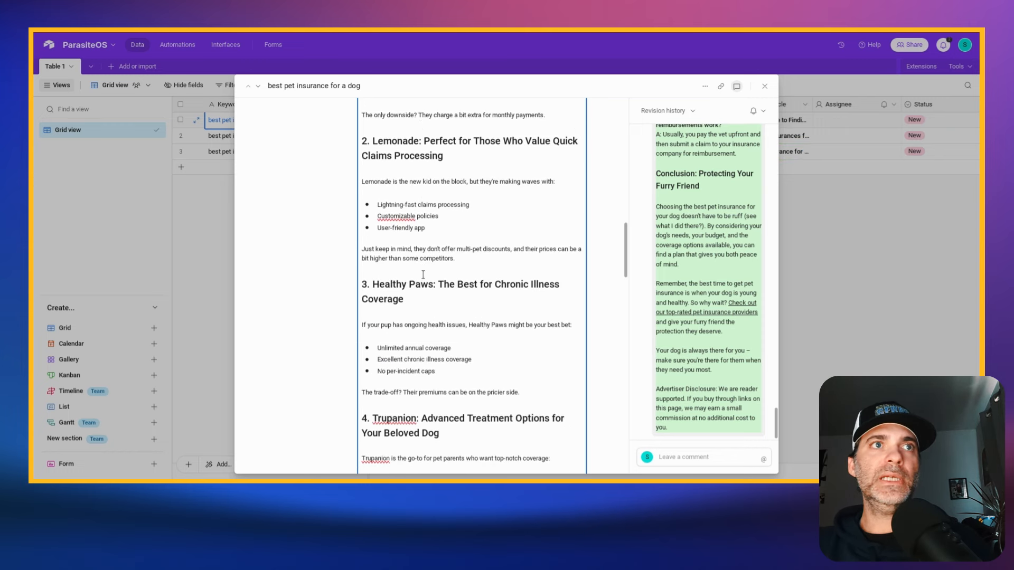
scroll(424, 275, down, 3)
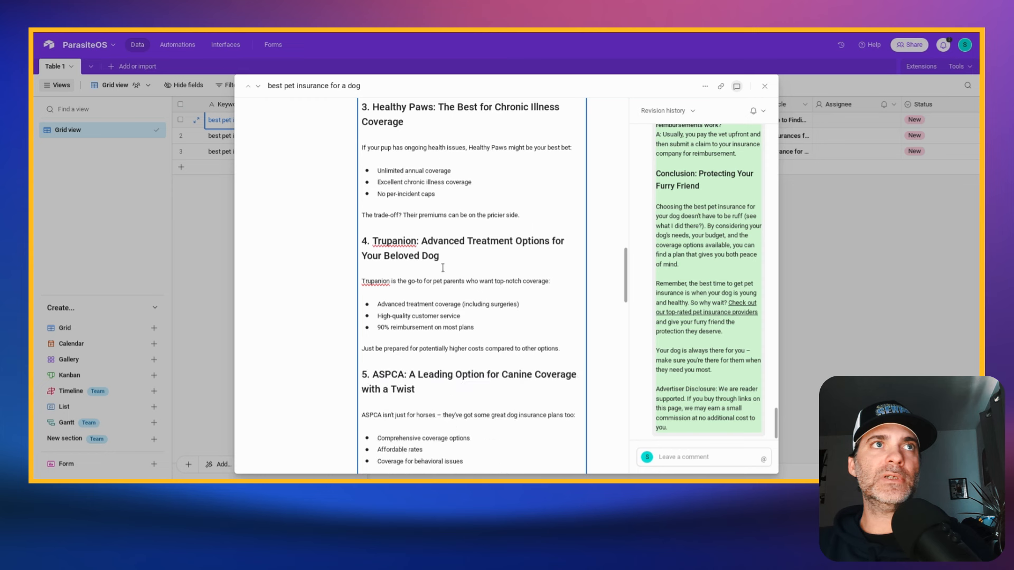
scroll(426, 250, down, 2)
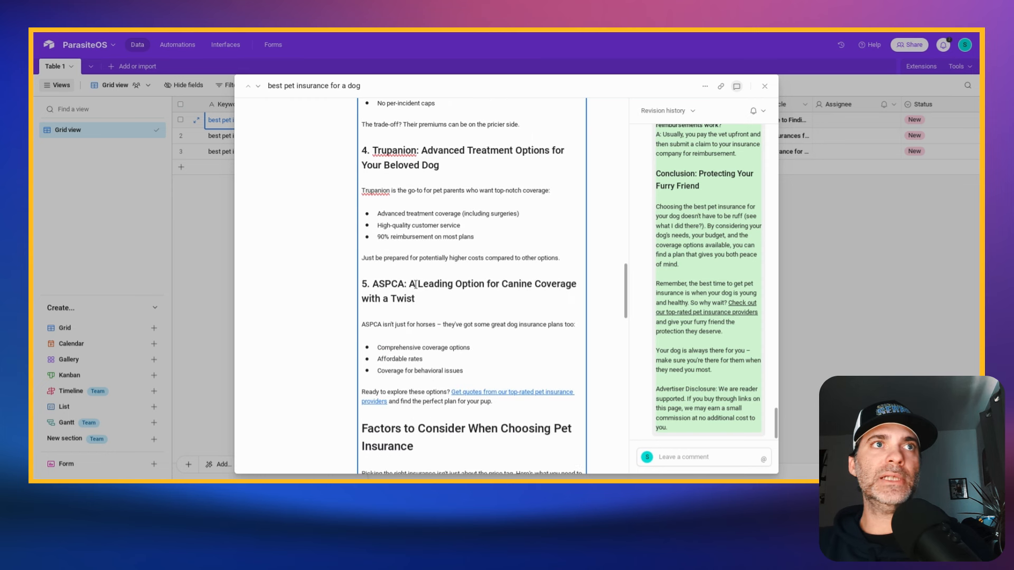
click(507, 394)
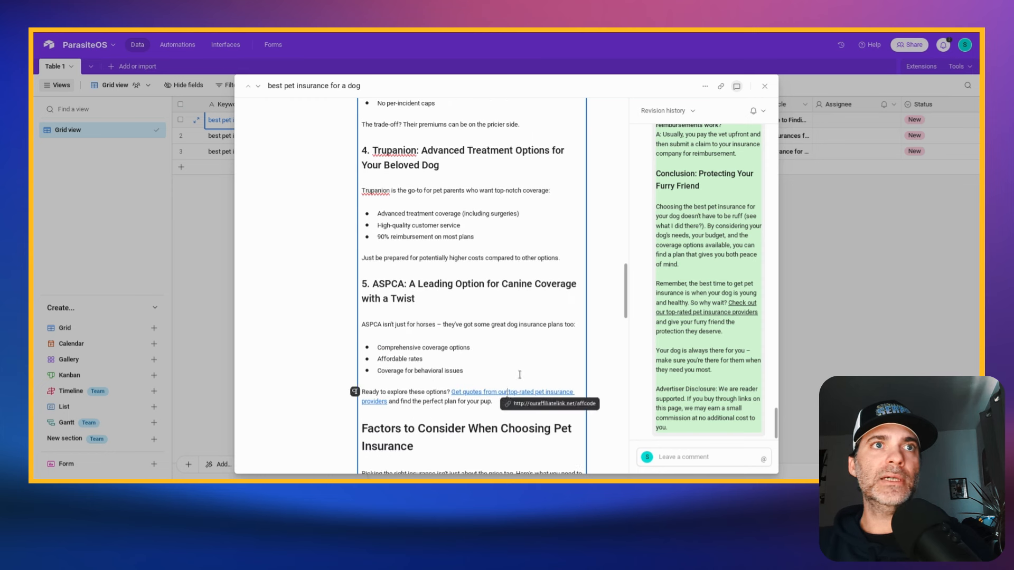
- Read the rest of the dog article, from the factors to consider and savings tips through the FAQs and conclusion
scroll(464, 299, down, 1)
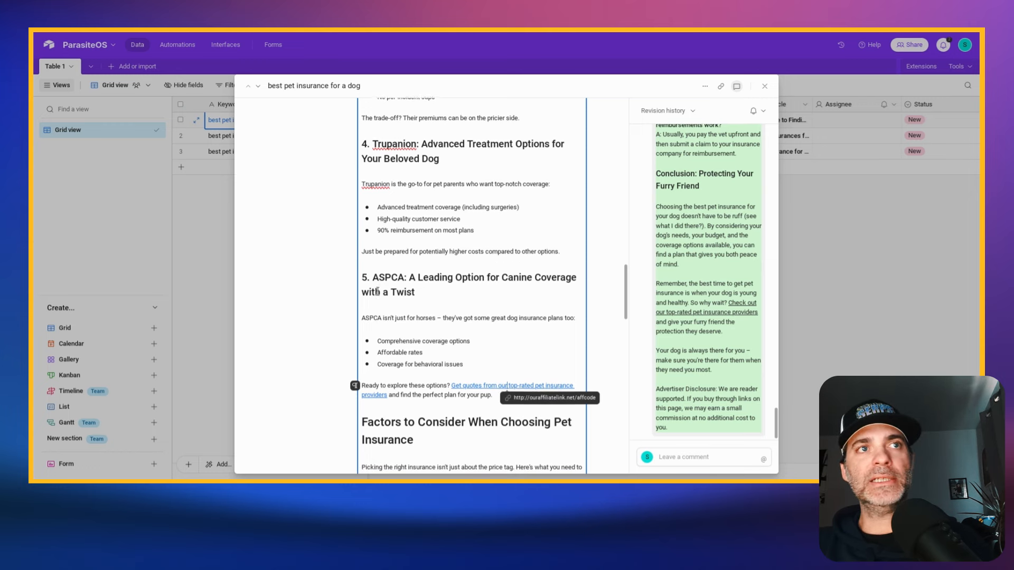
scroll(448, 257, down, 5)
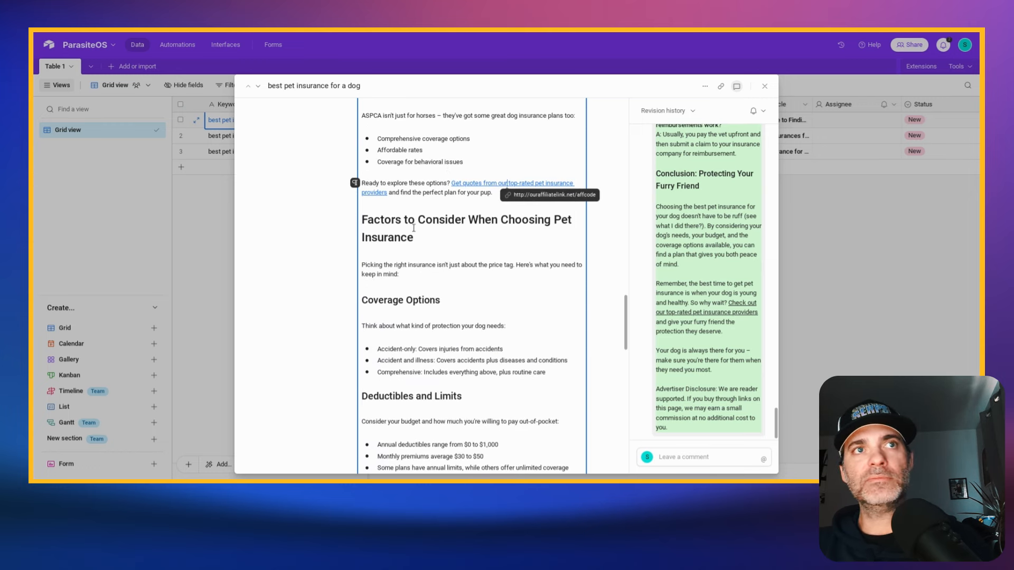
scroll(448, 257, down, 4)
scroll(447, 234, down, 4)
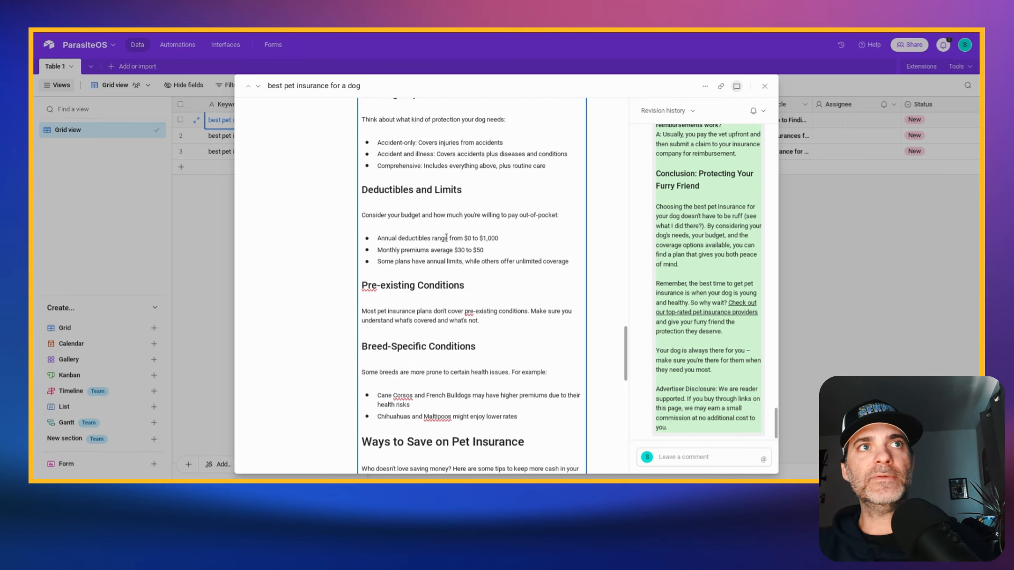
scroll(447, 256, down, 6)
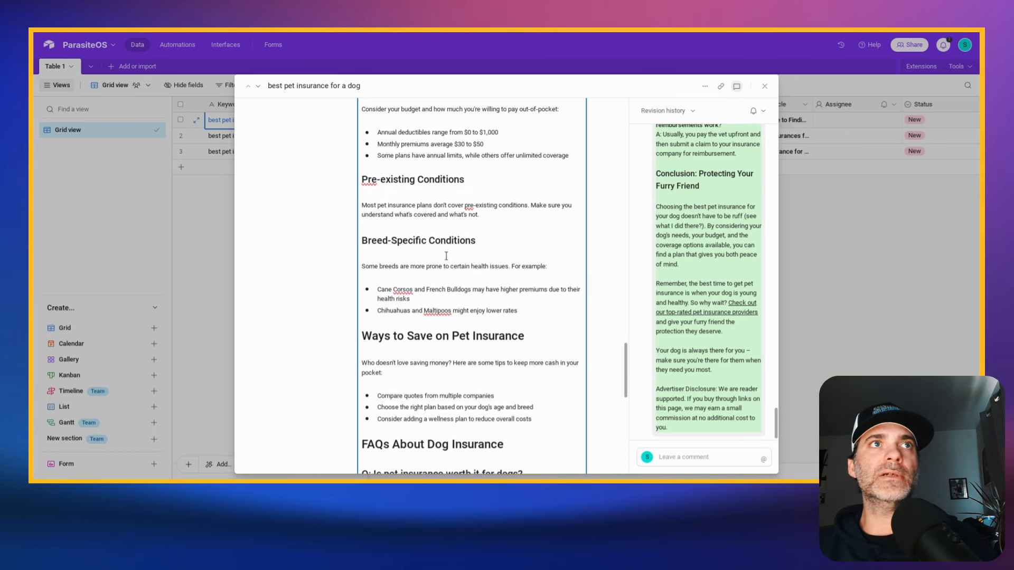
scroll(449, 256, down, 2)
triple_click(383, 245)
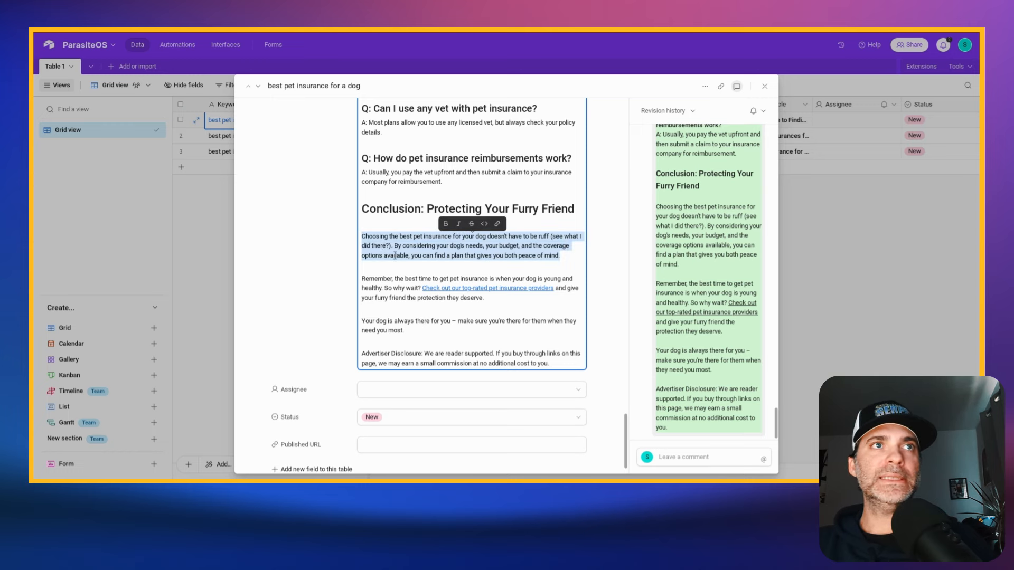
- Go back over the dog article up to the record's keyword and link fields, and close the expanded record
scroll(395, 313, up, 15)
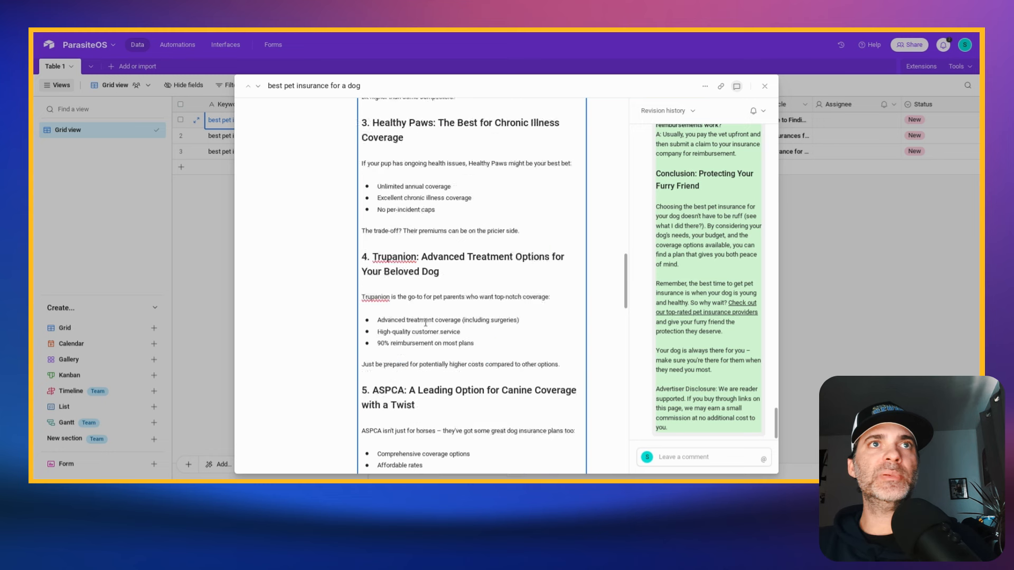
scroll(425, 322, up, 5)
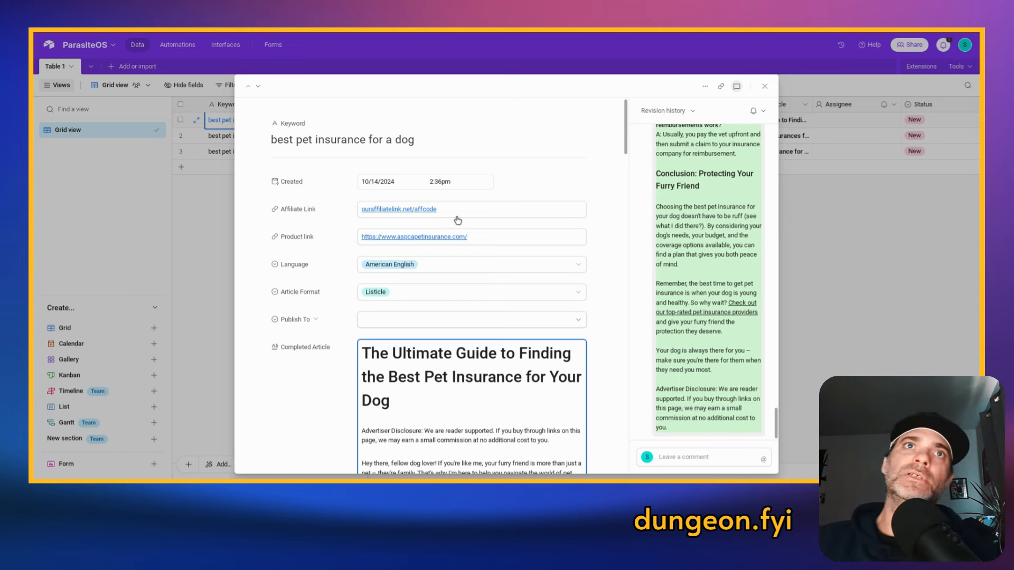
click(838, 232)
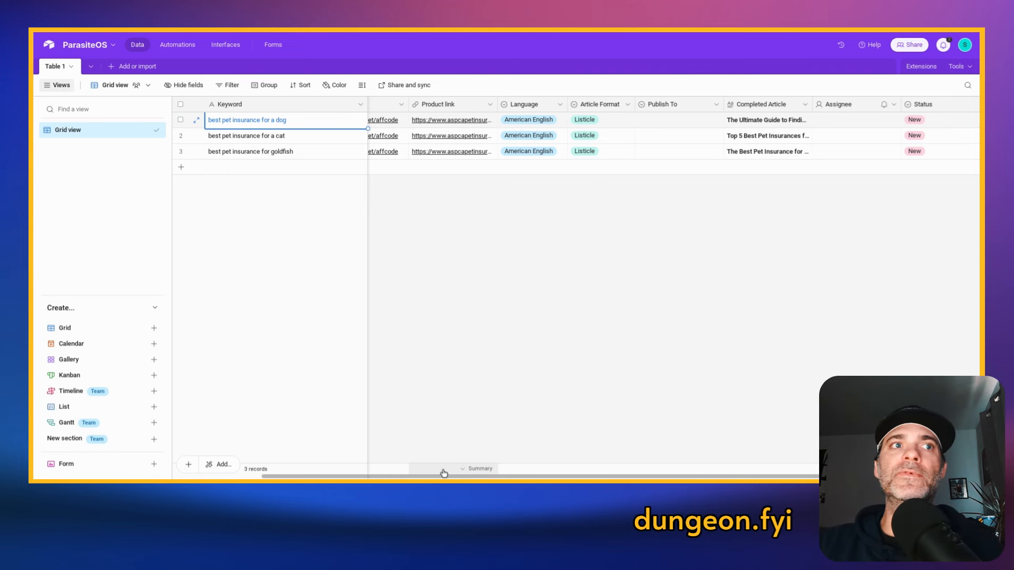
drag(445, 477, 367, 477)
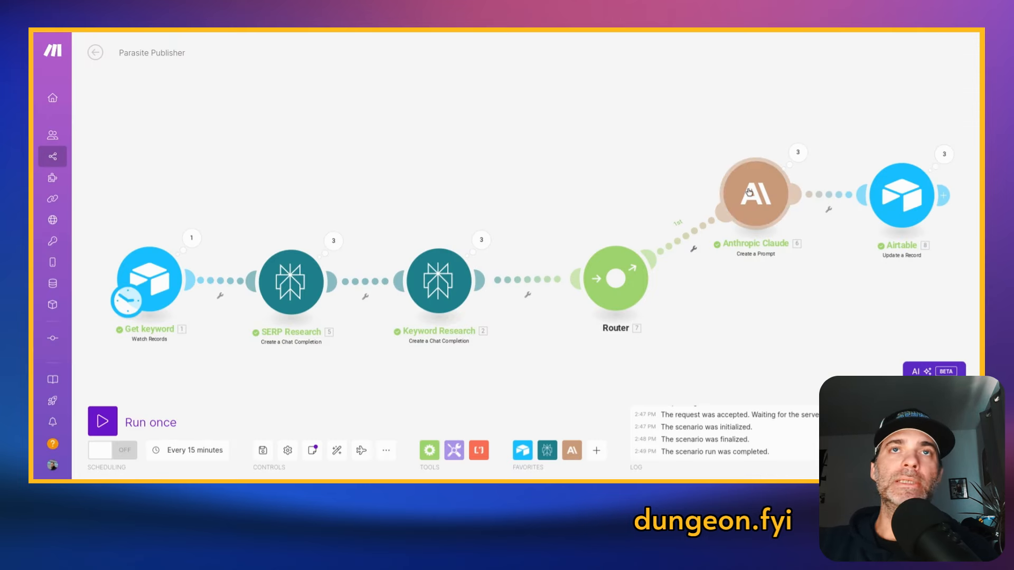
- Open the Anthropic Claude module in Make's Parasite Publisher scenario and reread its writer role, keyword, language, affiliate link and research brief instructions
click(749, 193)
scroll(636, 236, down, 2)
scroll(636, 236, down, 3)
scroll(635, 245, down, 5)
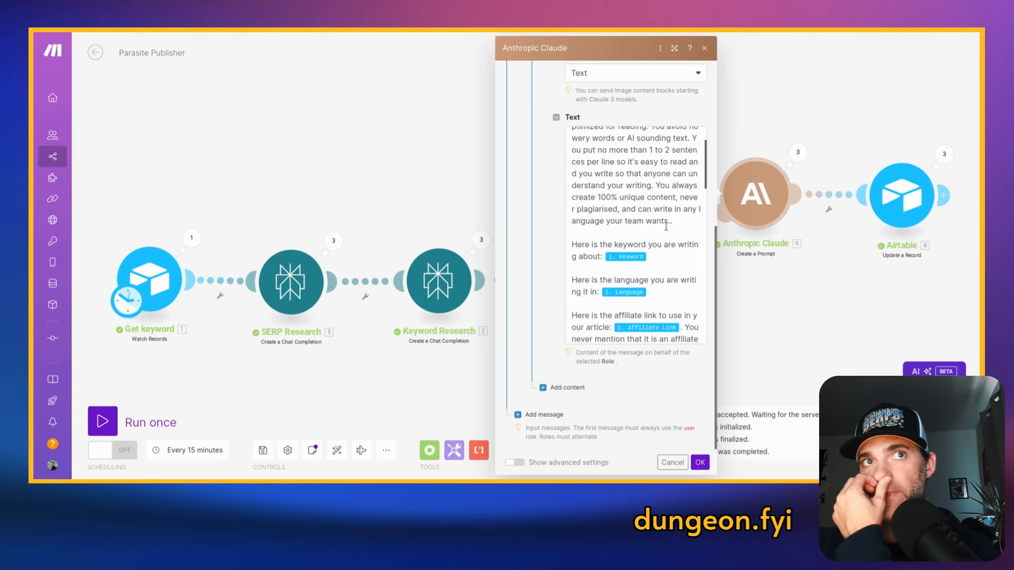
scroll(664, 229, down, 1)
scroll(666, 227, down, 4)
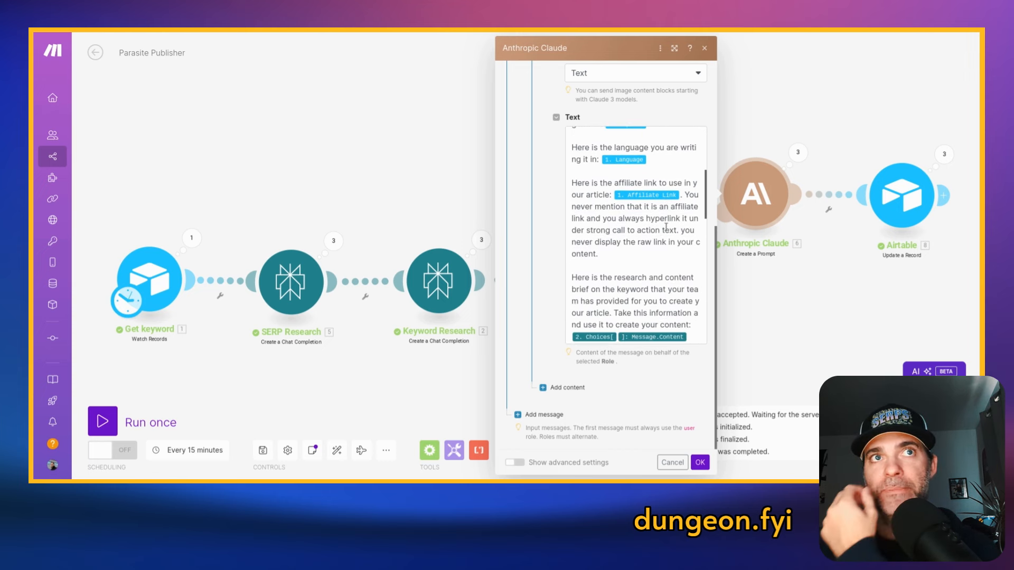
scroll(666, 233, down, 5)
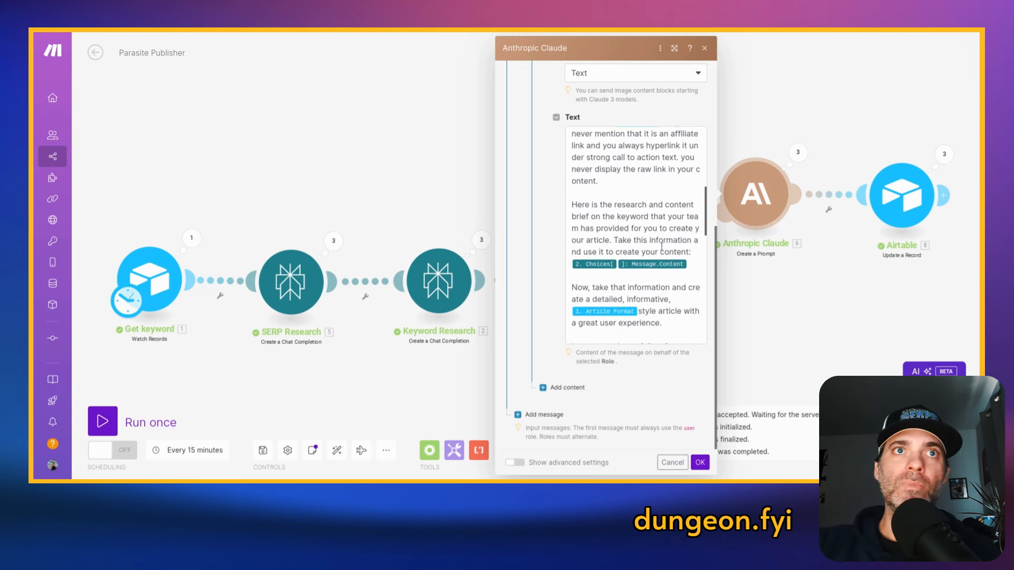
- Reread the Claude prompt's article format instruction and numbered writing rules, including affiliate link use, headings, semantic keywords and advertiser disclosure
scroll(665, 259, down, 3)
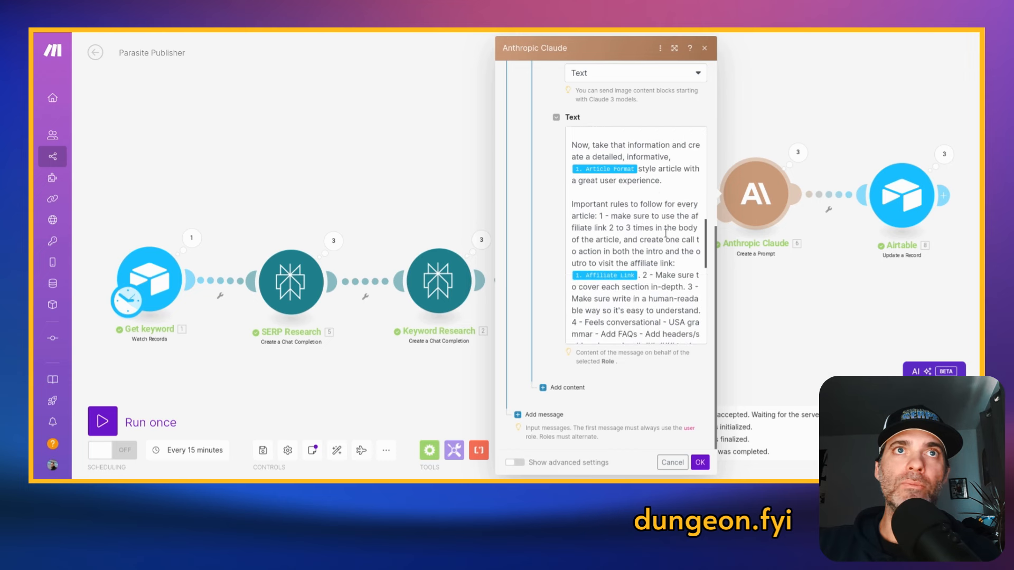
scroll(642, 221, down, 1)
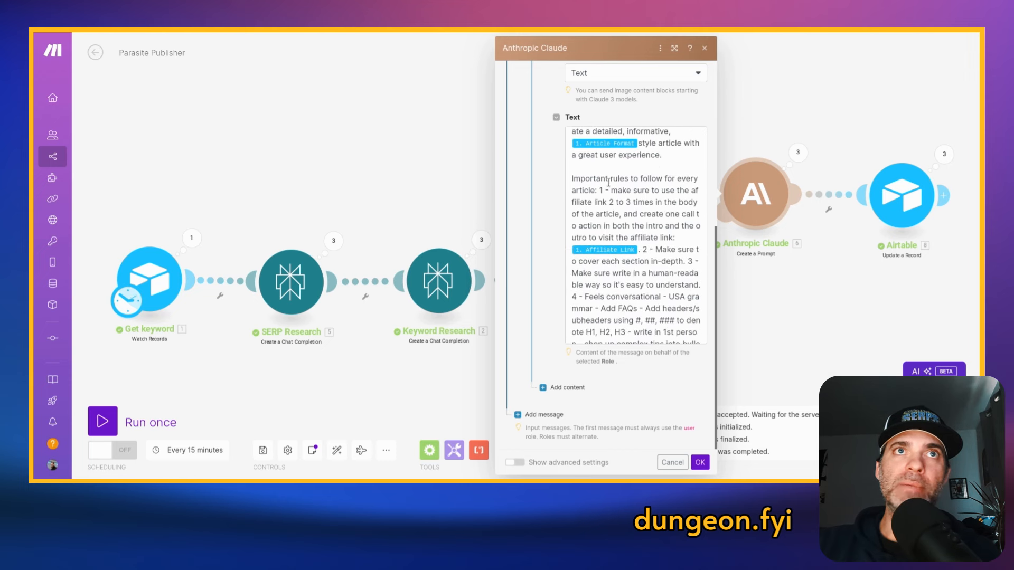
scroll(621, 189, down, 3)
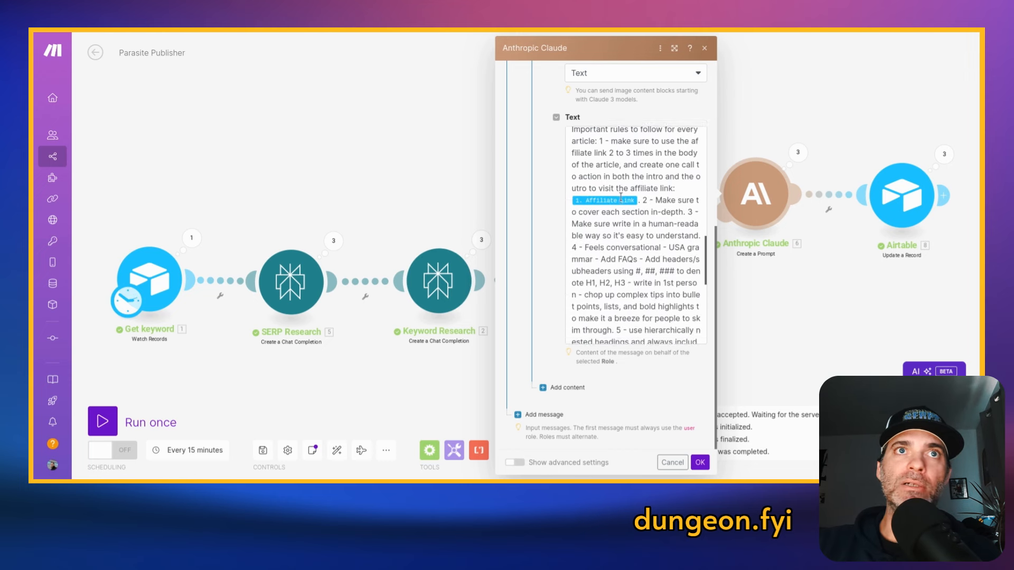
scroll(608, 211, down, 1)
scroll(634, 233, down, 2)
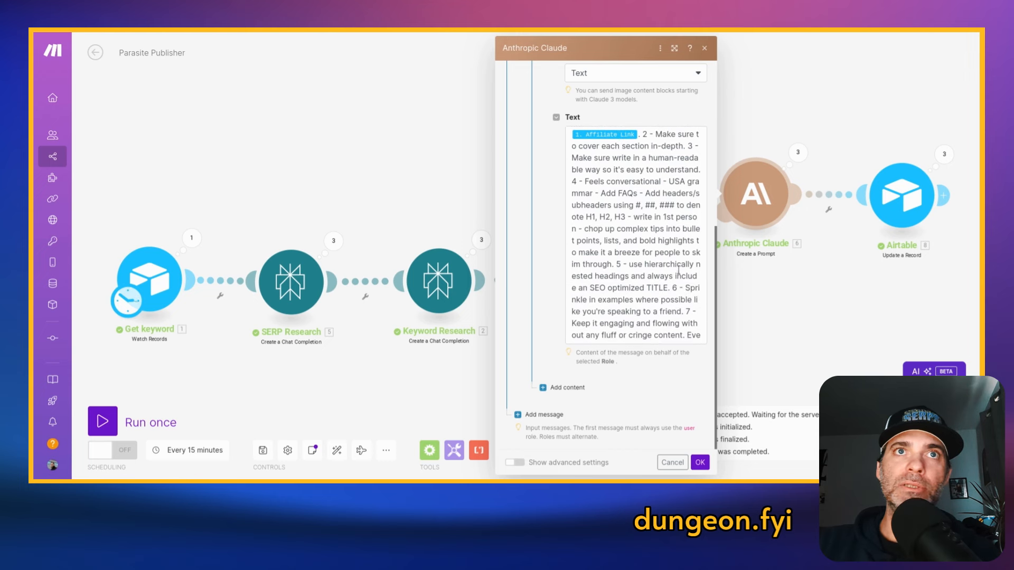
scroll(649, 276, down, 1)
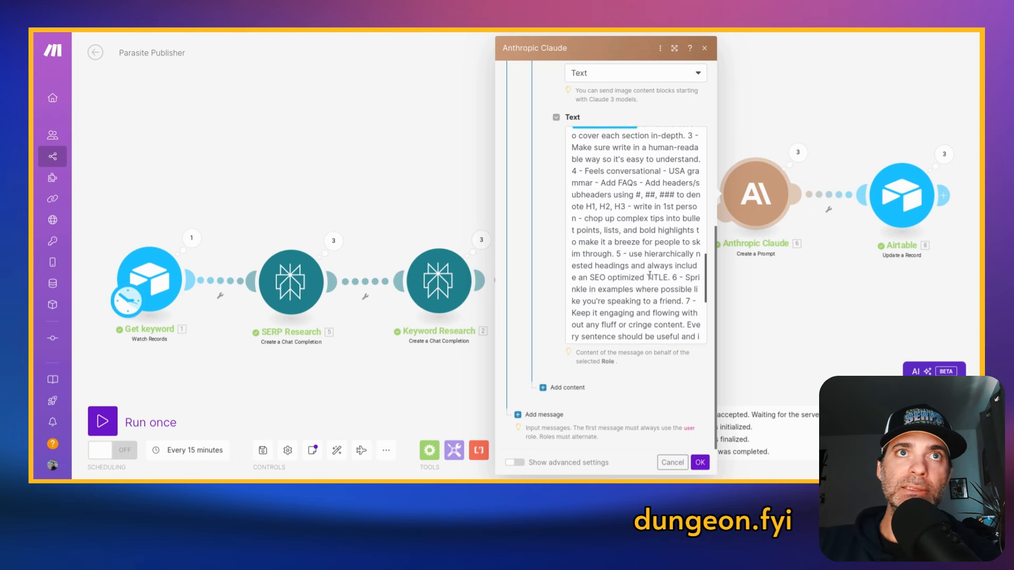
scroll(671, 271, down, 1)
scroll(671, 271, down, 3)
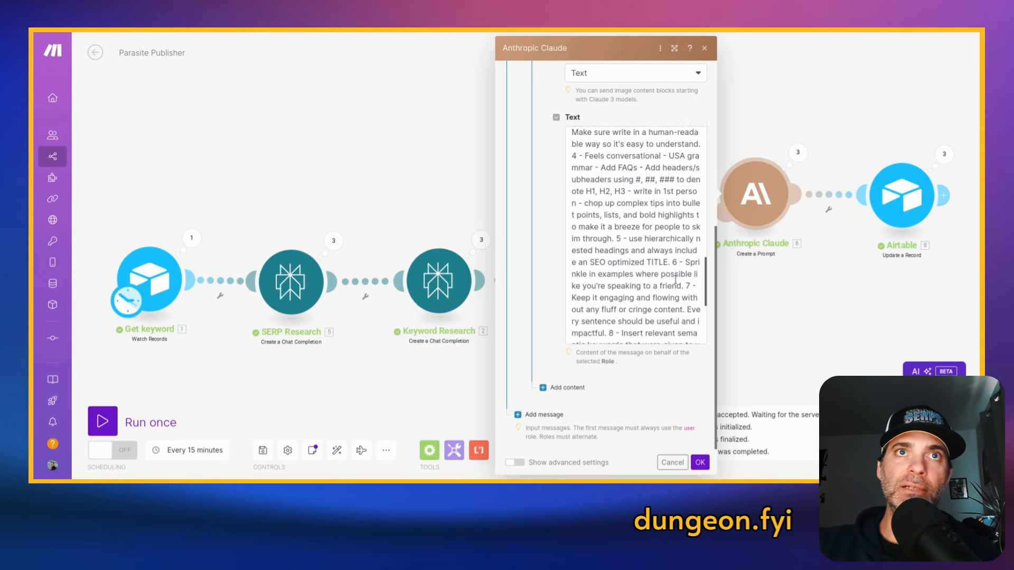
scroll(676, 280, down, 3)
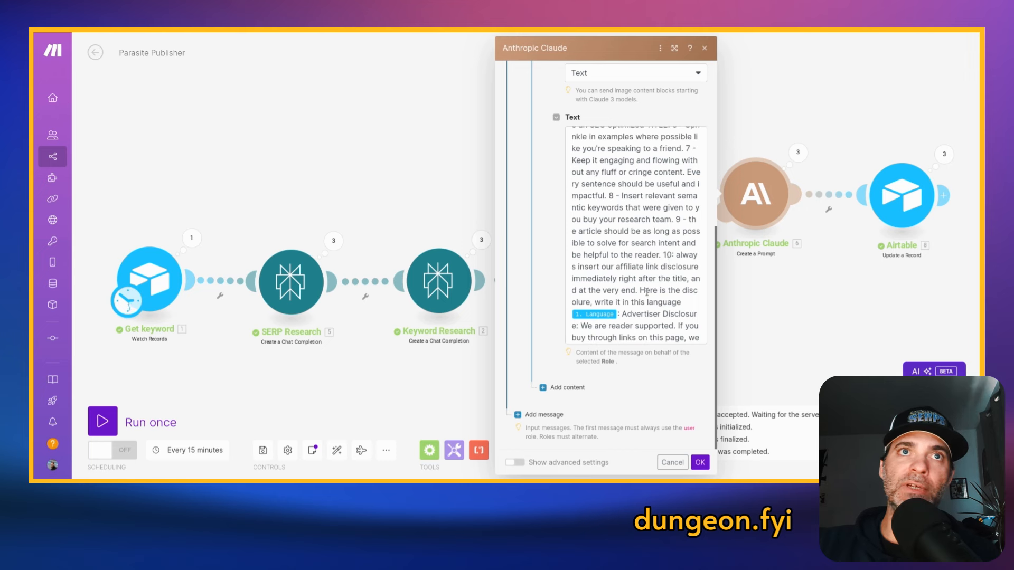
- Switch to the ParasiteOS table in Airtable, expand the Completed Article cell for "best pet insurance for a cat", and skim its opening
click(391, 29)
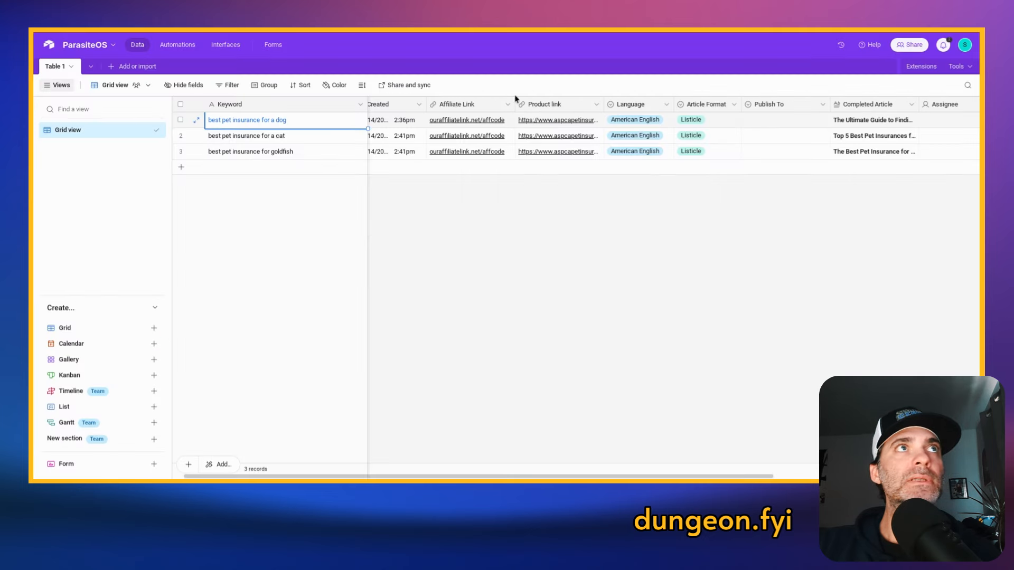
click(868, 138)
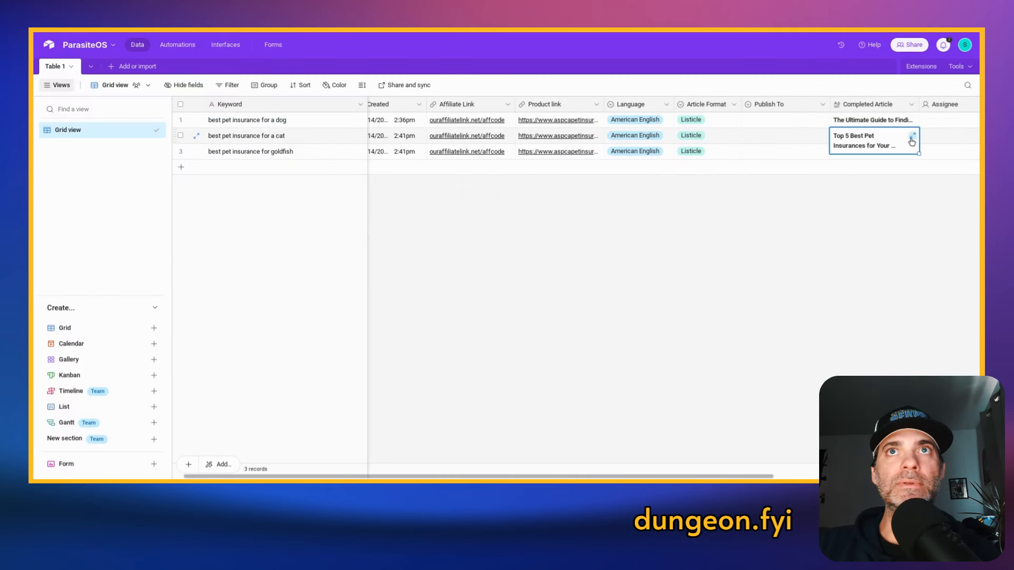
click(913, 139)
scroll(739, 158, down, 3)
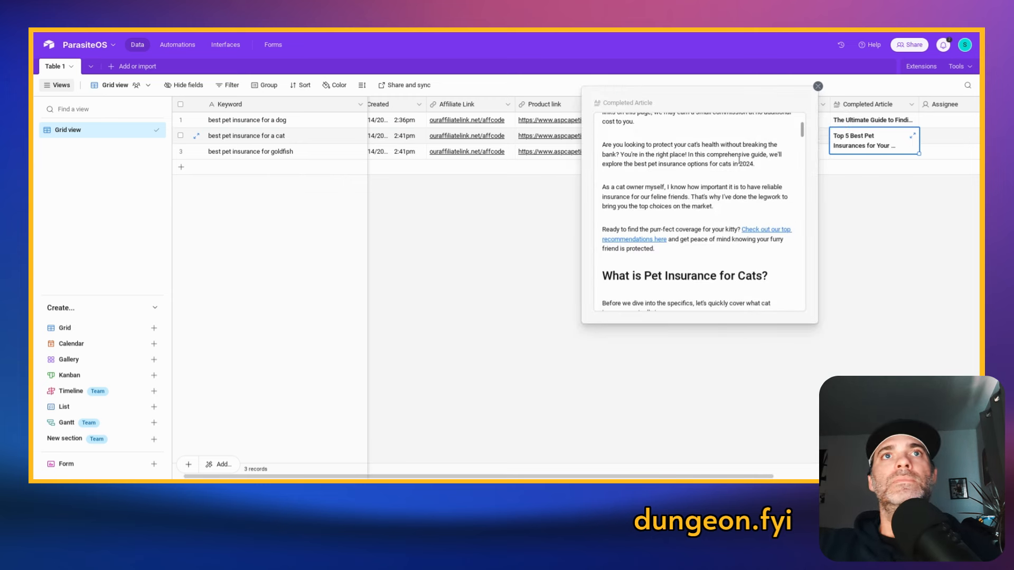
scroll(740, 163, up, 2)
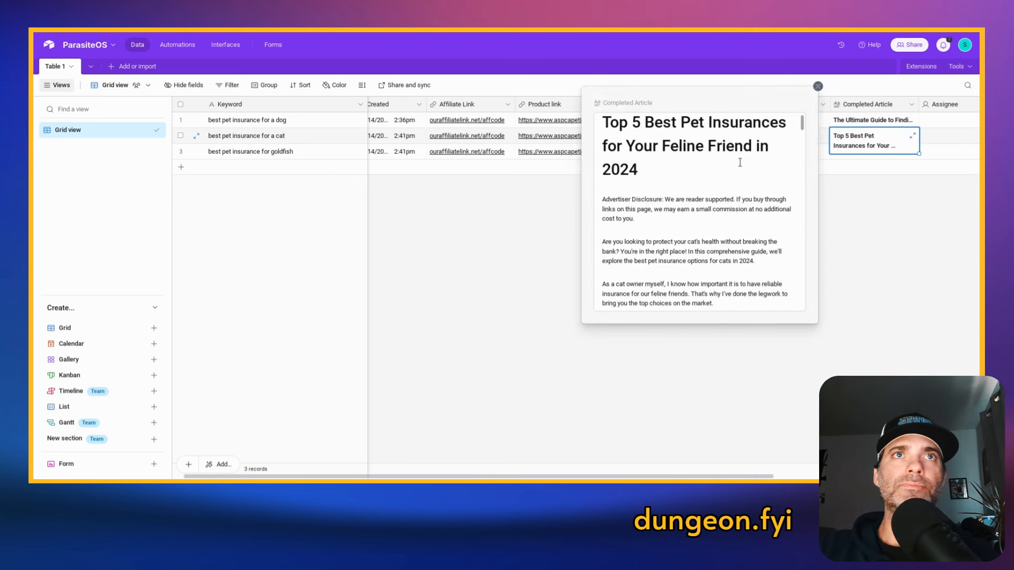
- Close the enlarged cell, expand the full "best pet insurance for a cat" record, and skim its article from title to closing advertiser disclosure
click(818, 86)
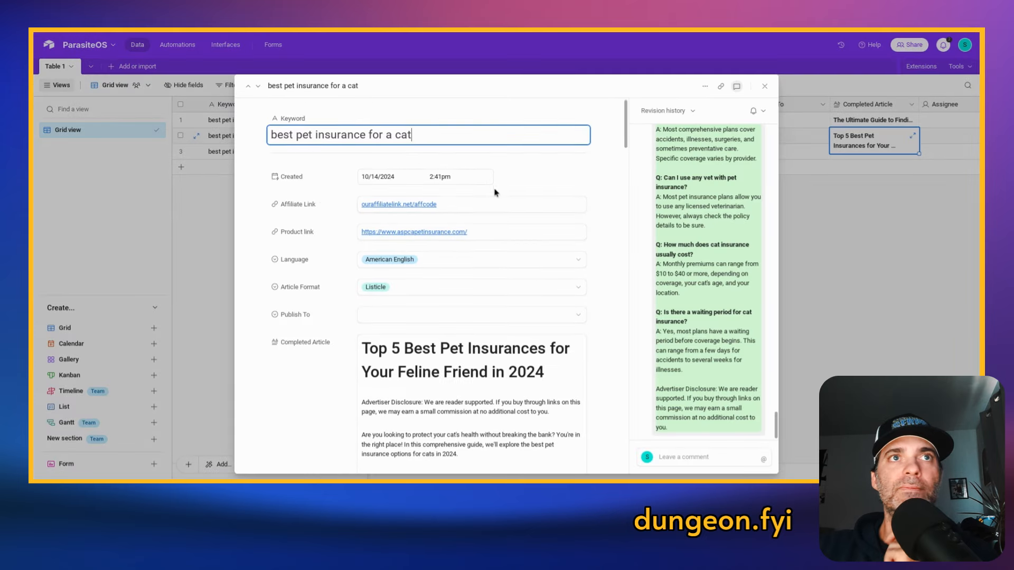
scroll(495, 193, down, 1)
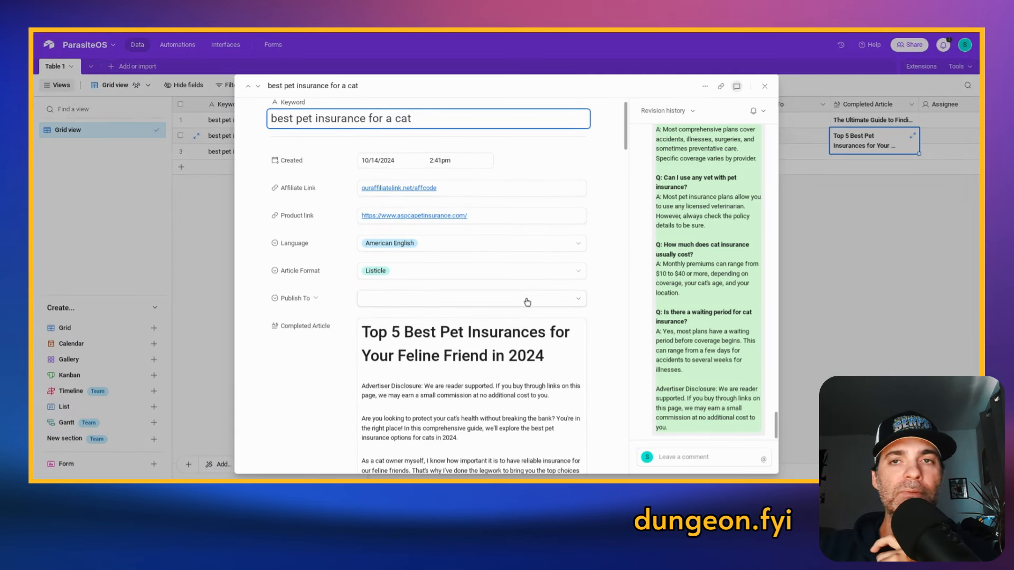
scroll(462, 372, down, 2)
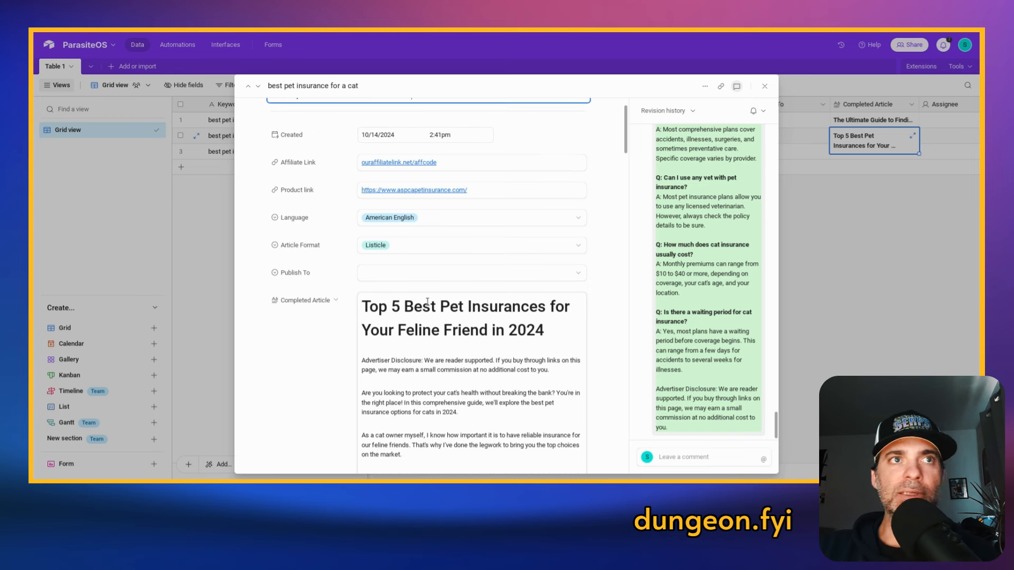
scroll(432, 326, down, 4)
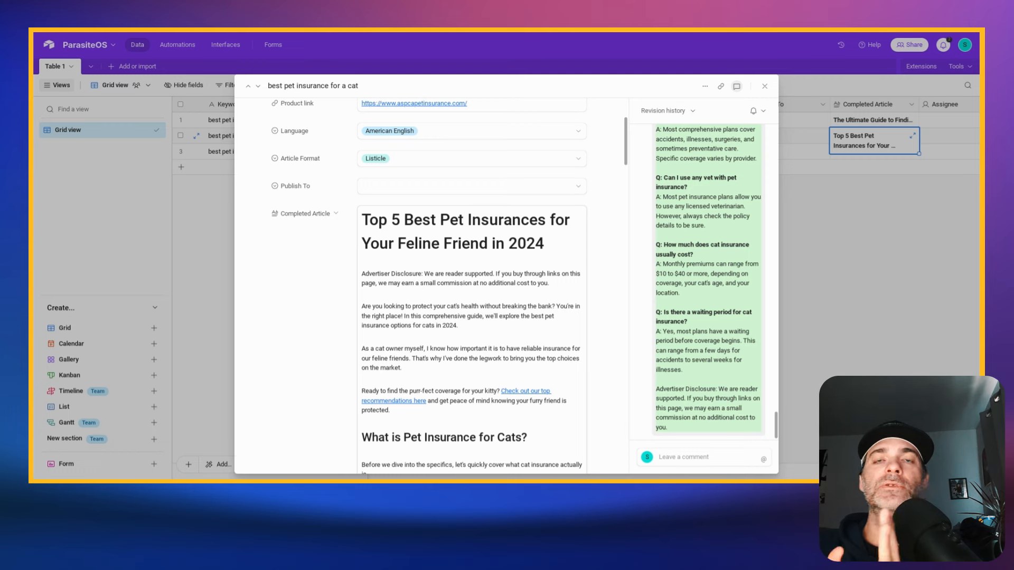
scroll(471, 236, down, 3)
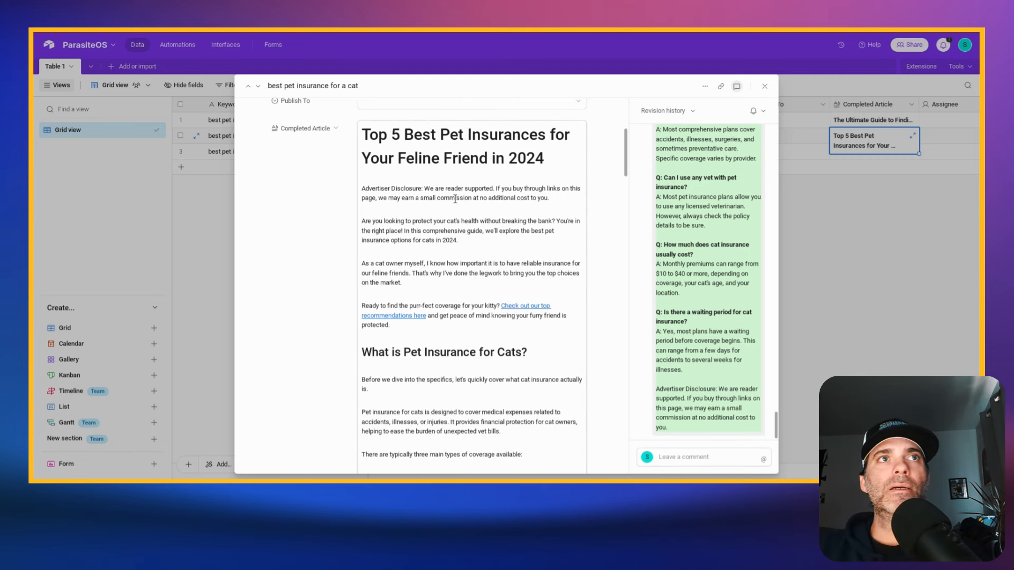
scroll(377, 198, down, 20)
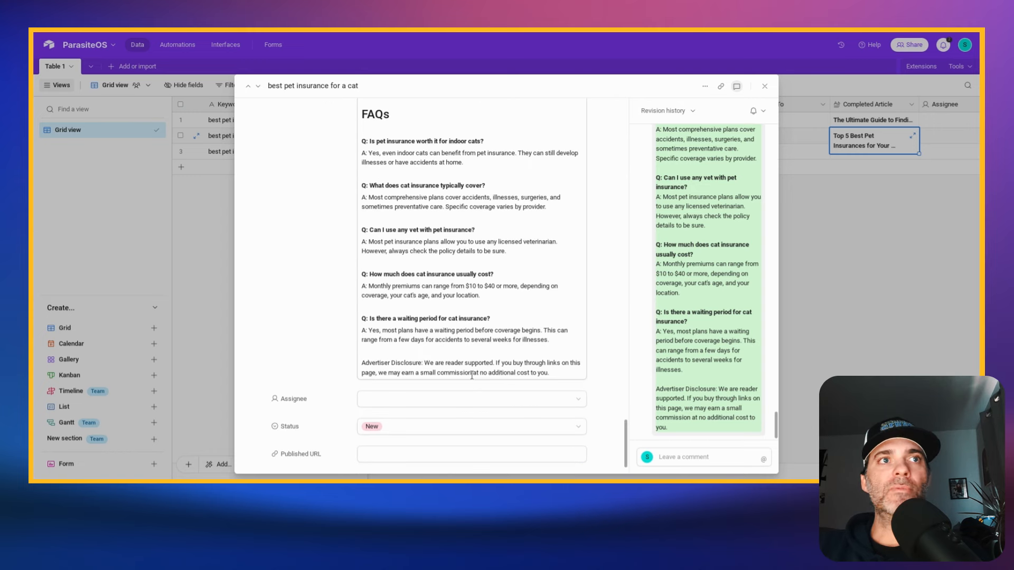
- Check the target of the "Get a free quote and compare plans today" link, and review the article's conclusion and how-to-choose section
scroll(438, 344, up, 4)
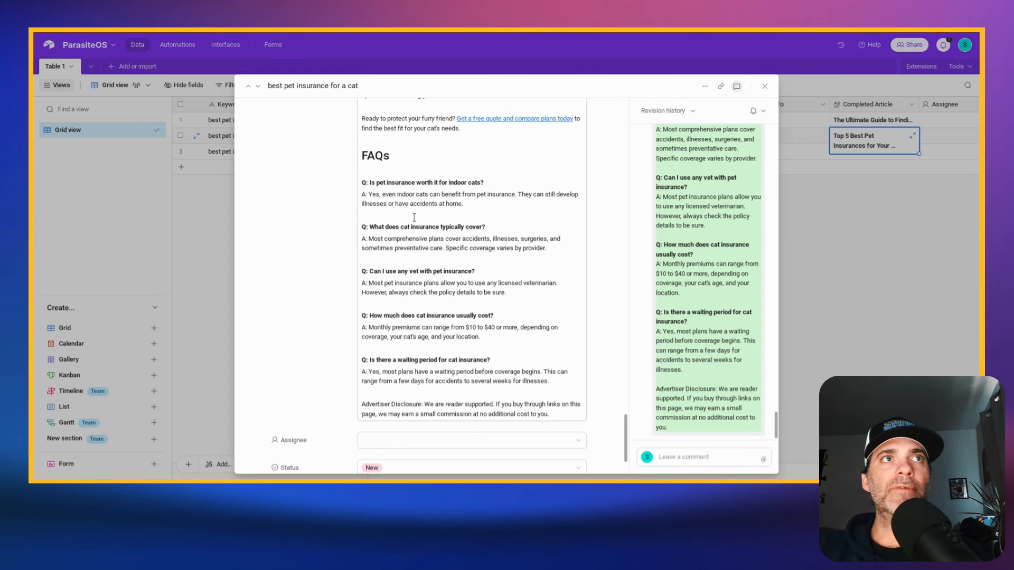
click(521, 197)
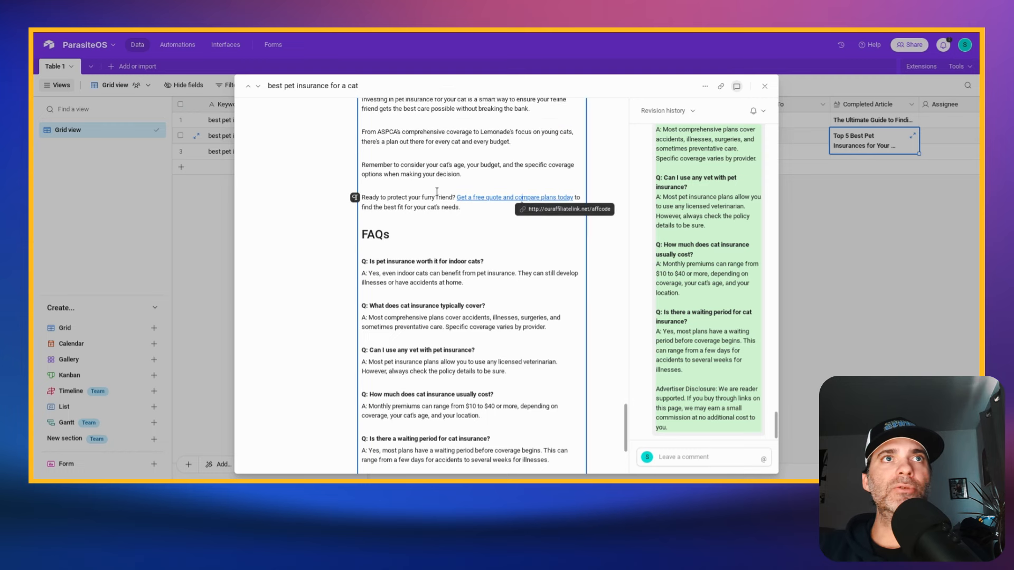
scroll(526, 214, up, 9)
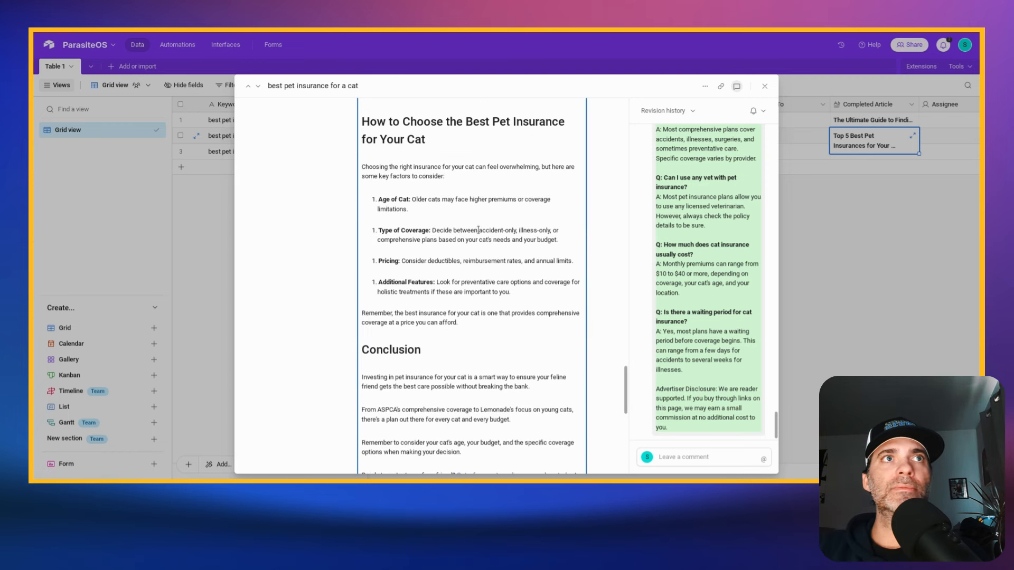
scroll(490, 177, up, 2)
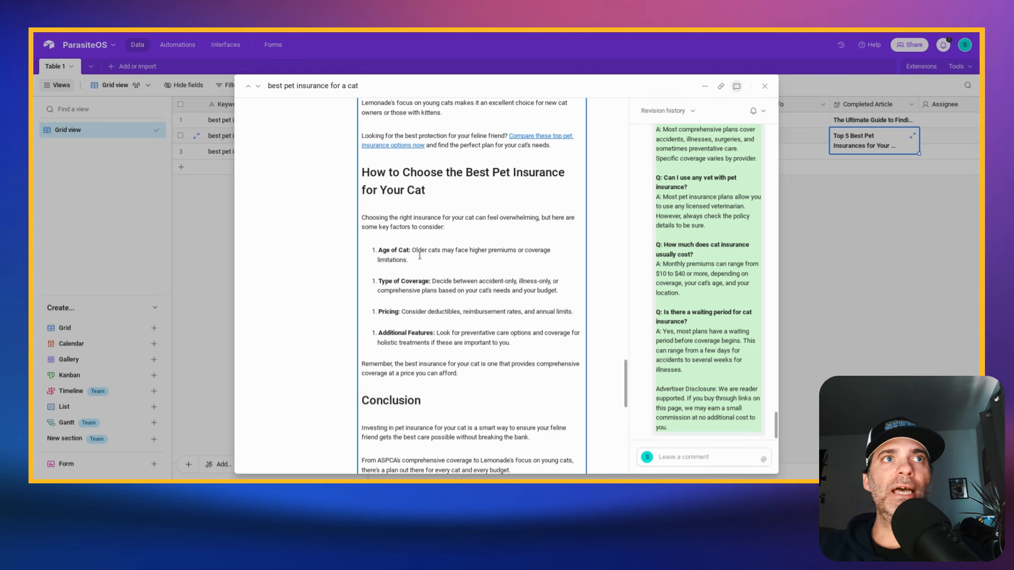
- Go back through the article's five insurer reviews from Lemonade up to ASPCA, and highlight "ASPCA" in the #1 heading
scroll(407, 293, up, 15)
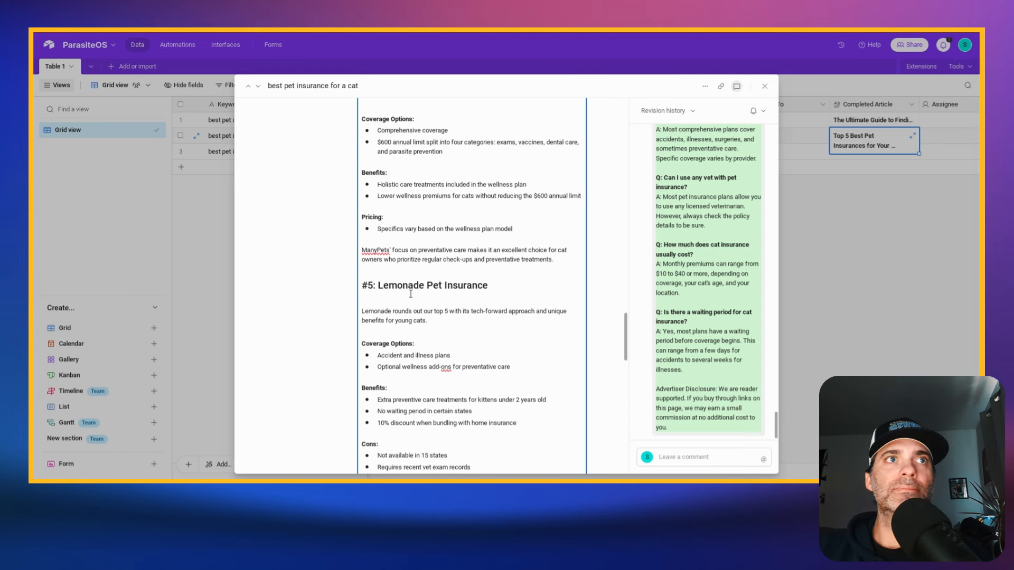
scroll(411, 294, up, 10)
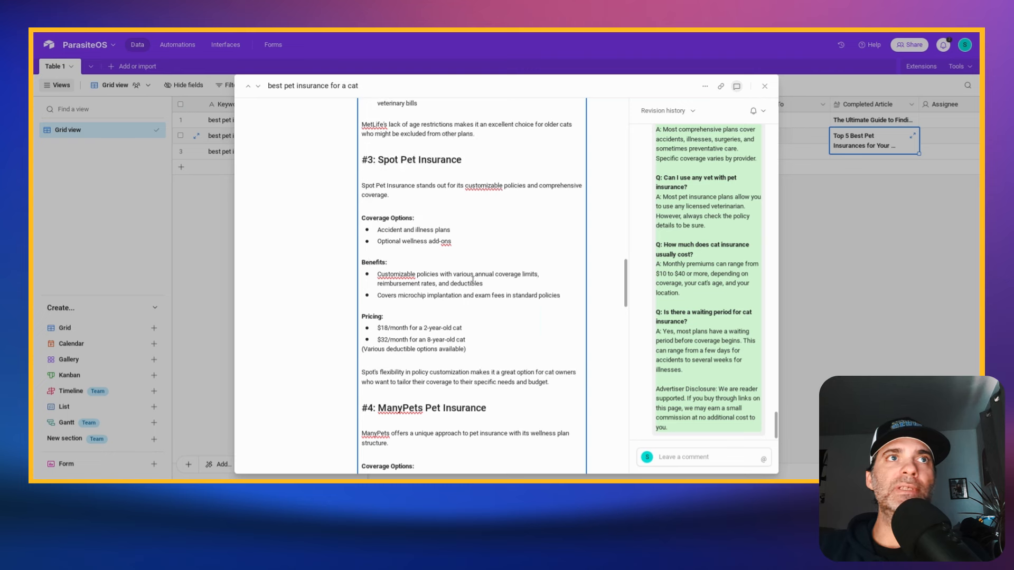
scroll(472, 278, up, 3)
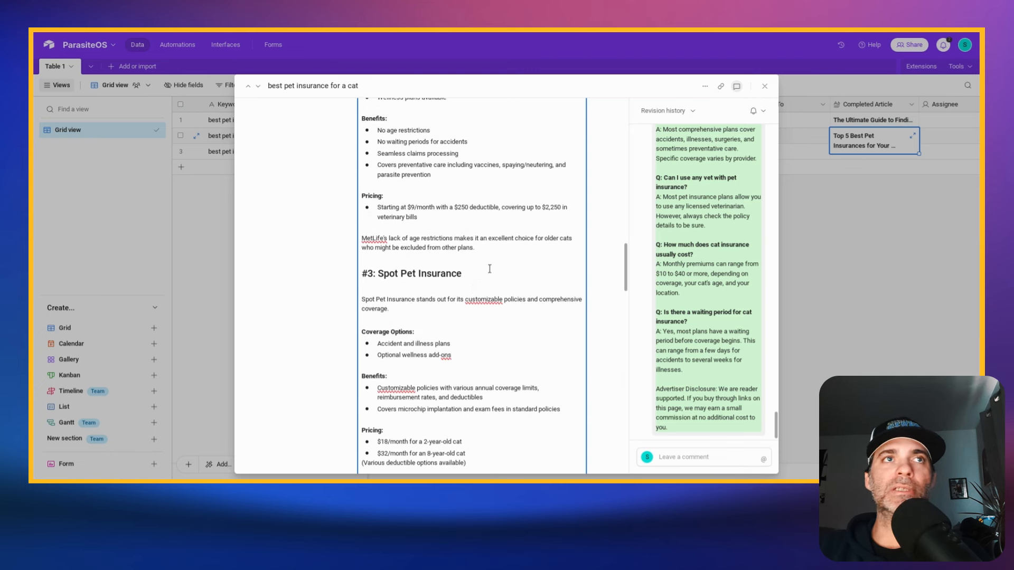
scroll(489, 269, up, 12)
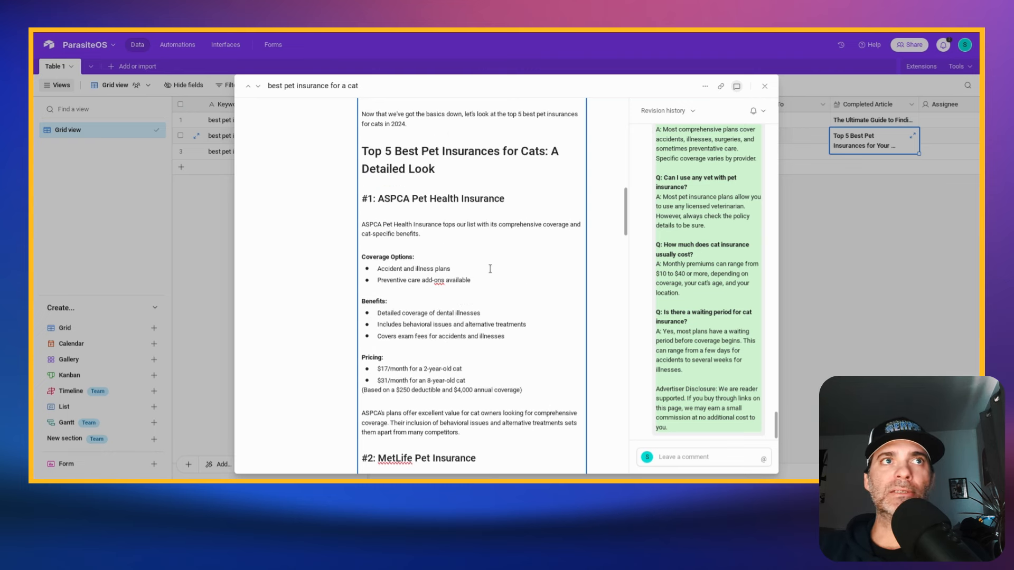
scroll(489, 269, up, 1)
scroll(455, 222, up, 3)
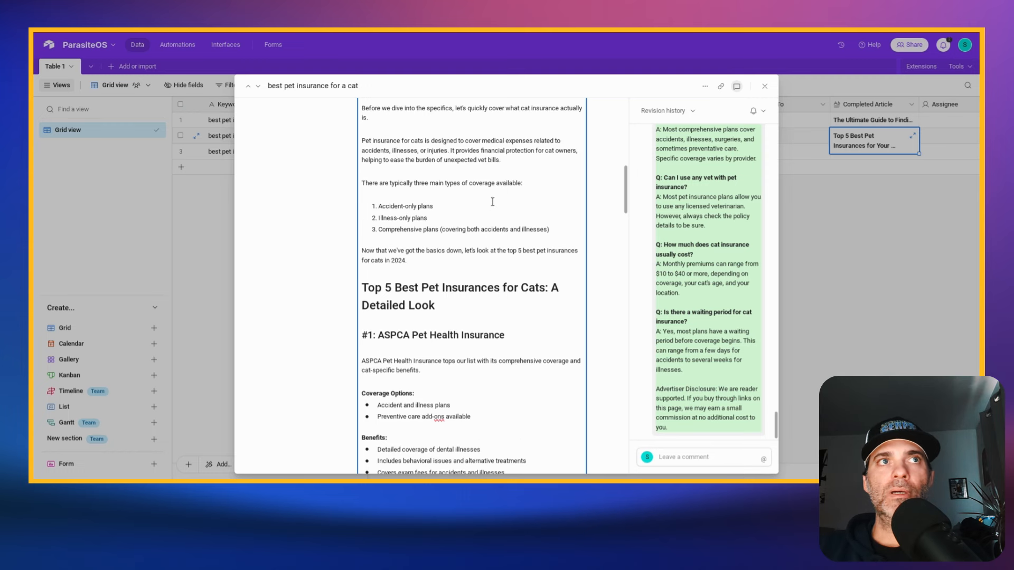
scroll(444, 254, down, 2)
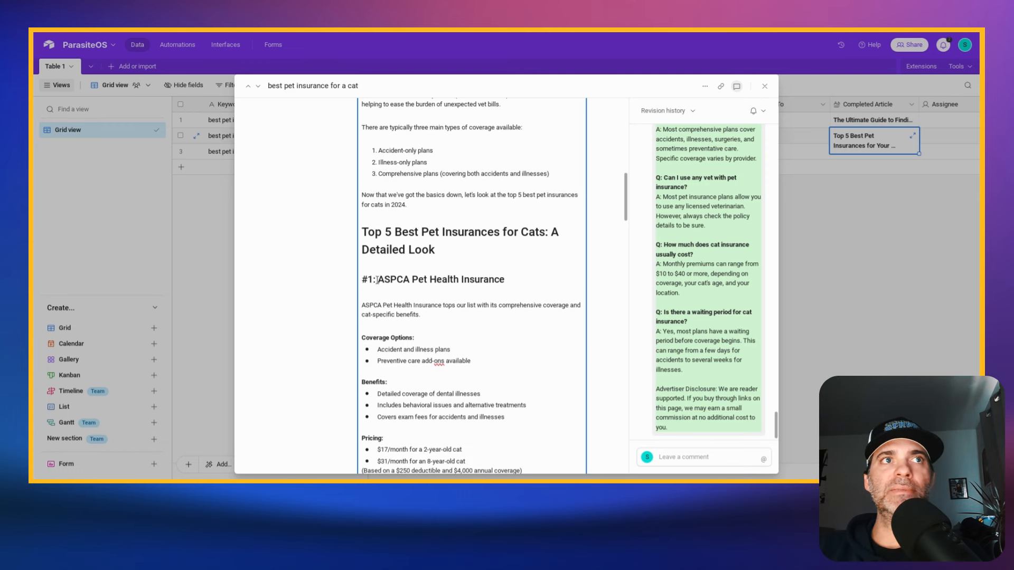
drag(377, 280, 410, 280)
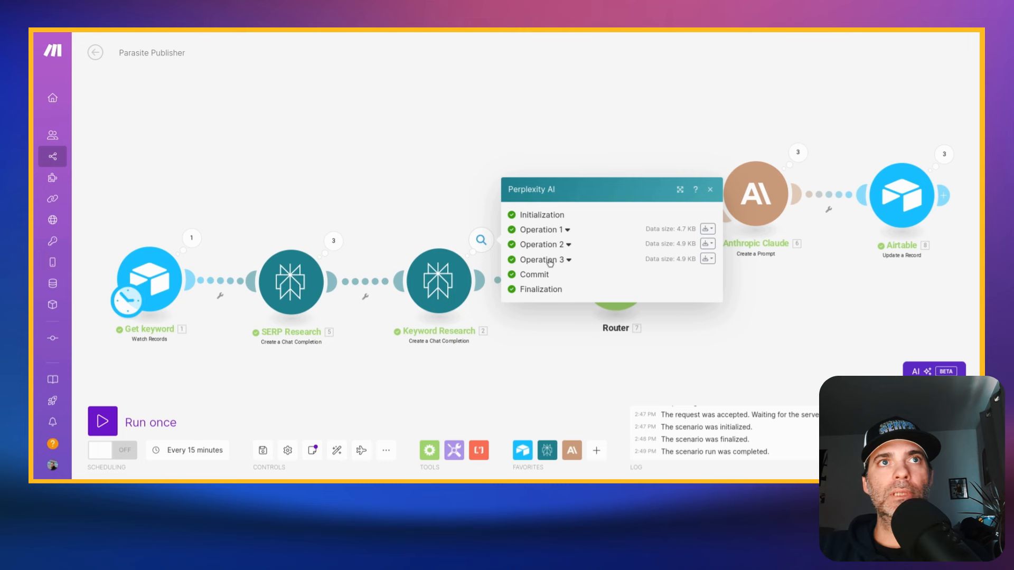
- Switch to Make's Parasite Publisher scenario and expand Operation 2 of the Keyword Research output down to its message content
click(568, 245)
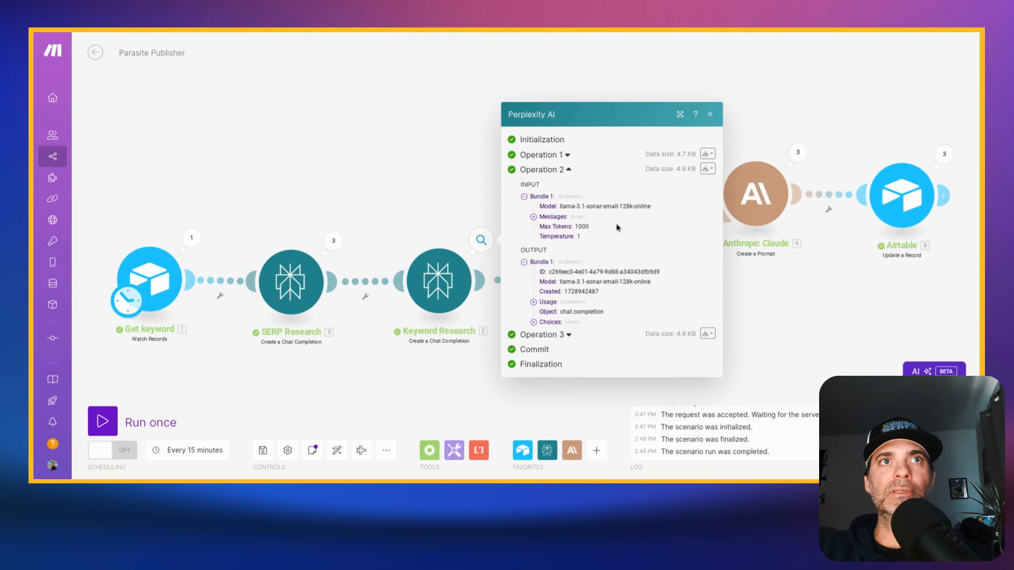
click(533, 300)
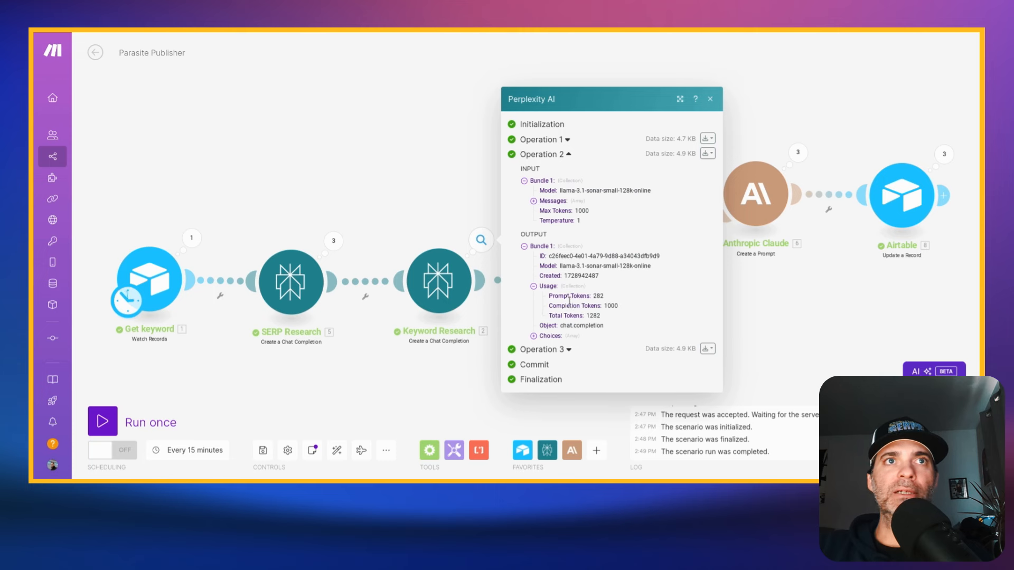
click(534, 336)
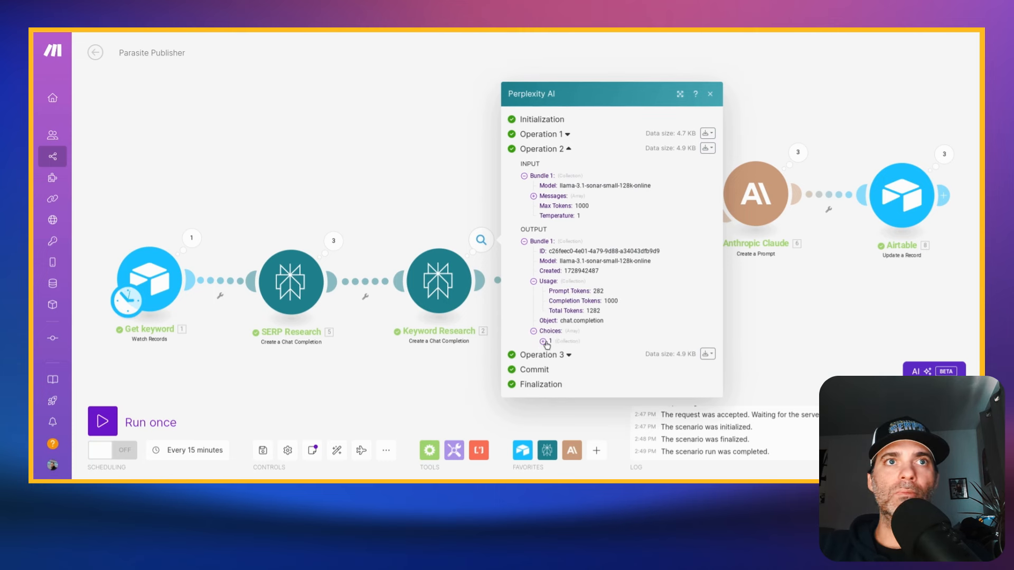
click(544, 341)
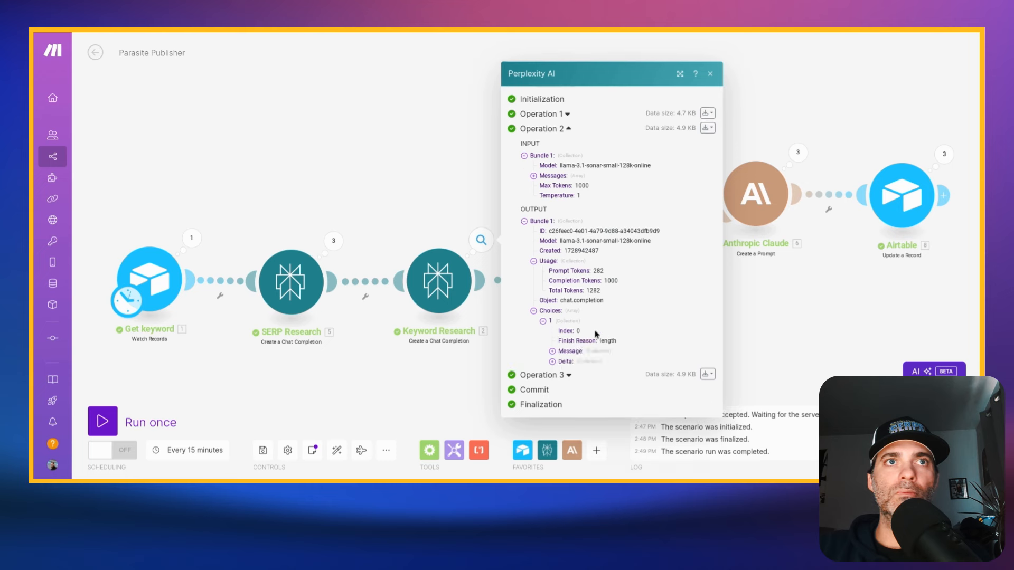
click(553, 352)
click(562, 363)
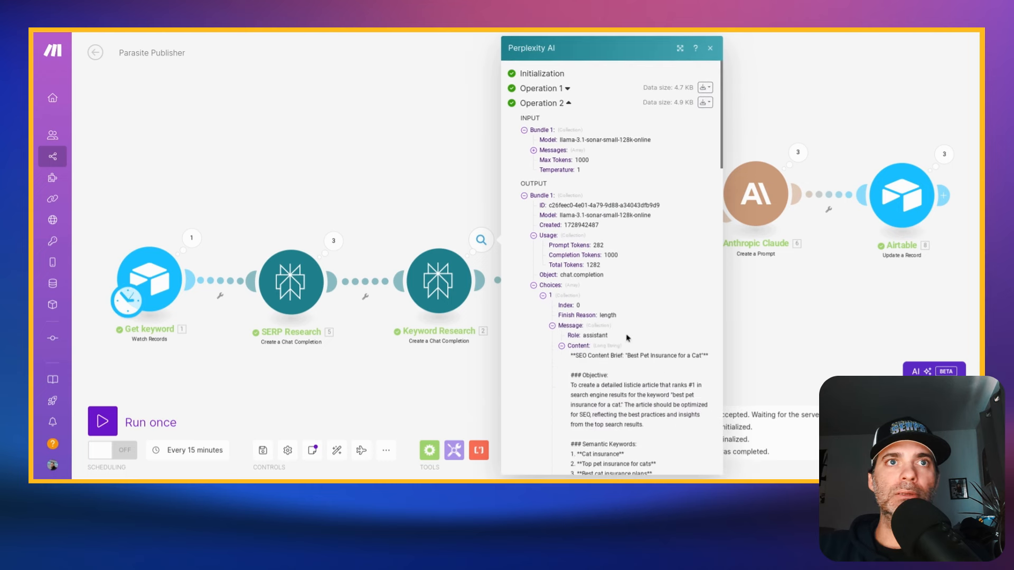
- Read the SEO content brief for "Best Pet Insurance for a Cat", covering its objective, semantic keywords, article outline and five insurers
scroll(627, 338, down, 3)
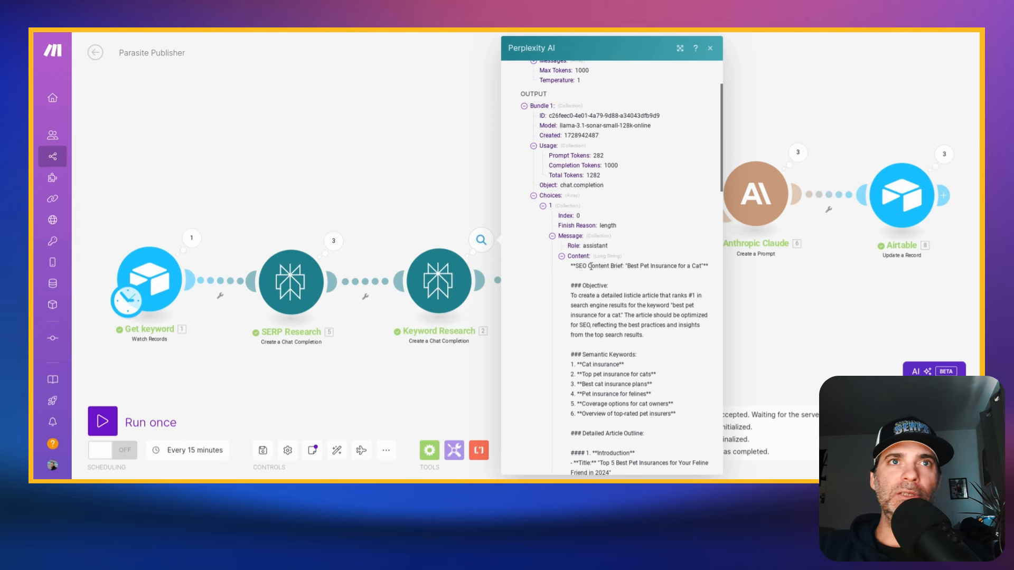
scroll(650, 266, down, 2)
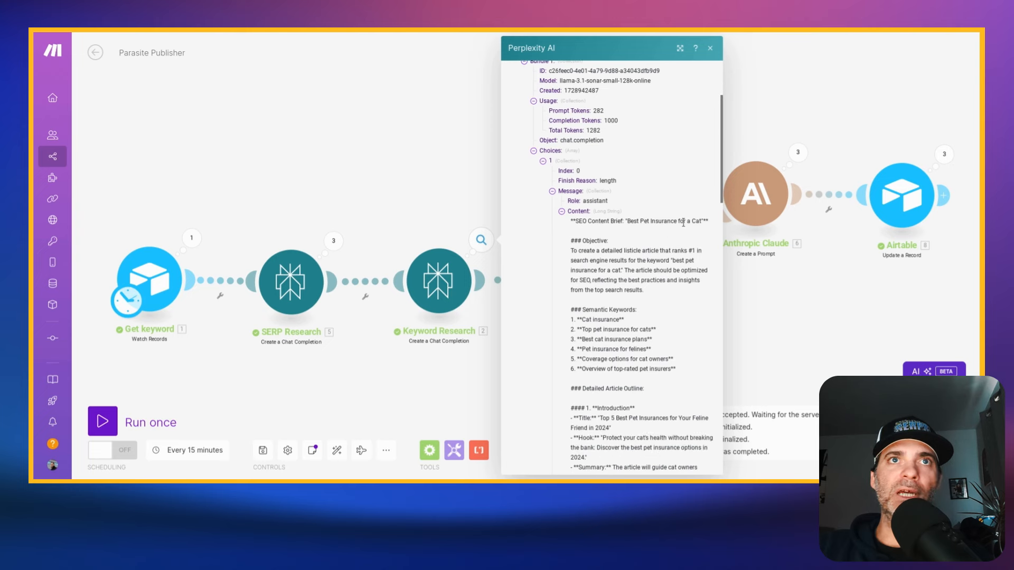
scroll(688, 223, down, 3)
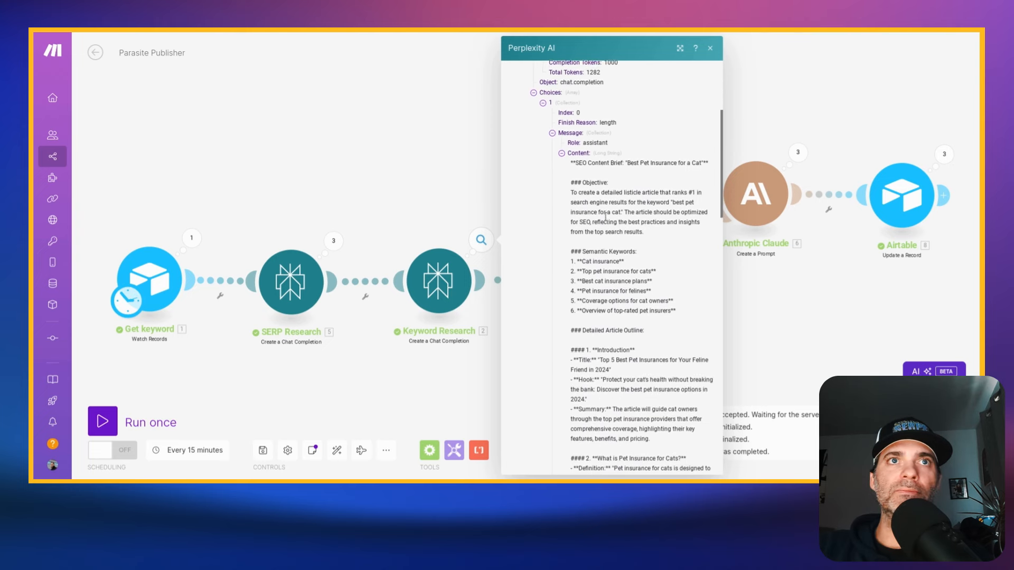
scroll(612, 257, down, 5)
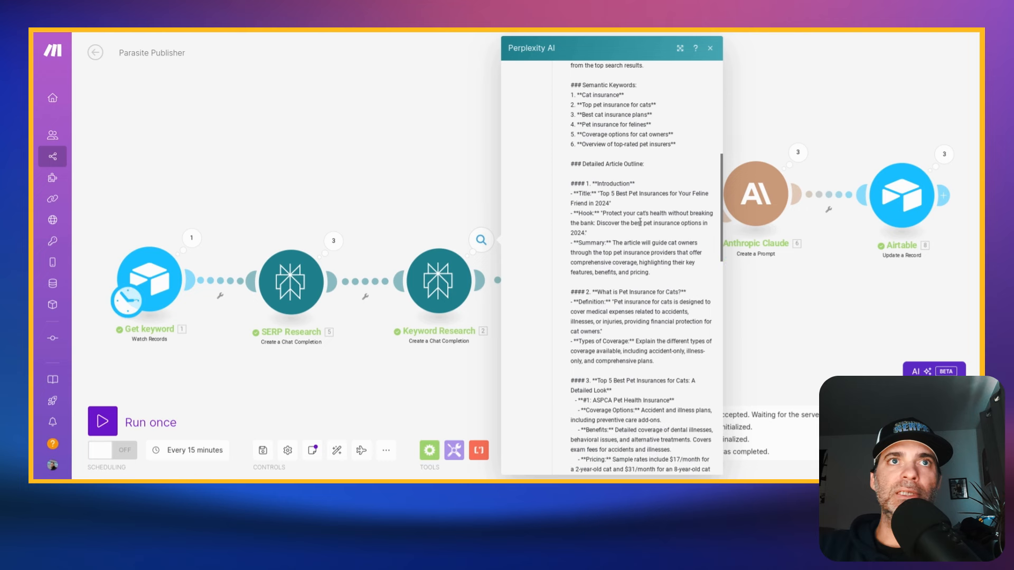
scroll(641, 212, down, 8)
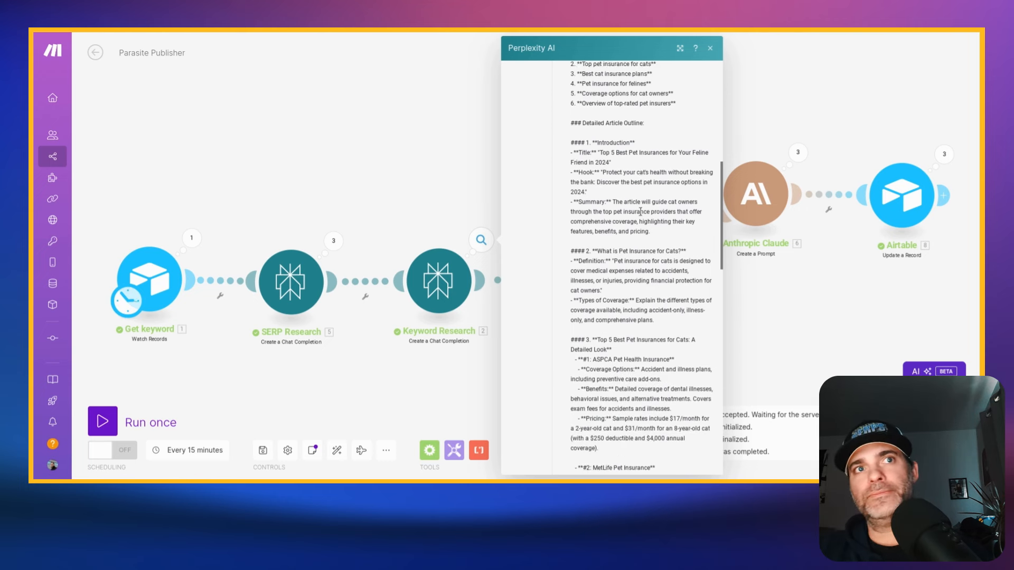
scroll(663, 149, down, 4)
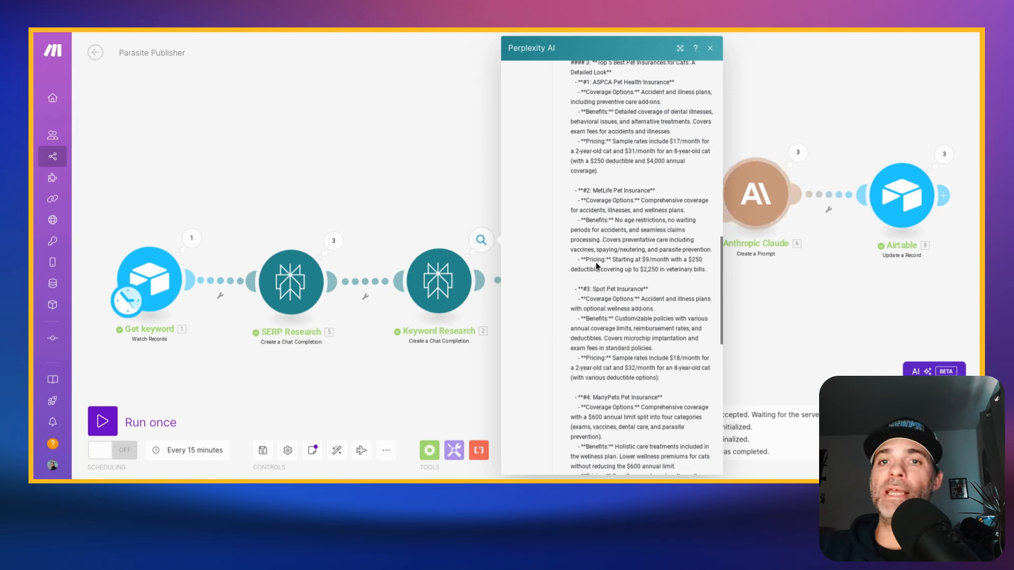
scroll(597, 266, down, 5)
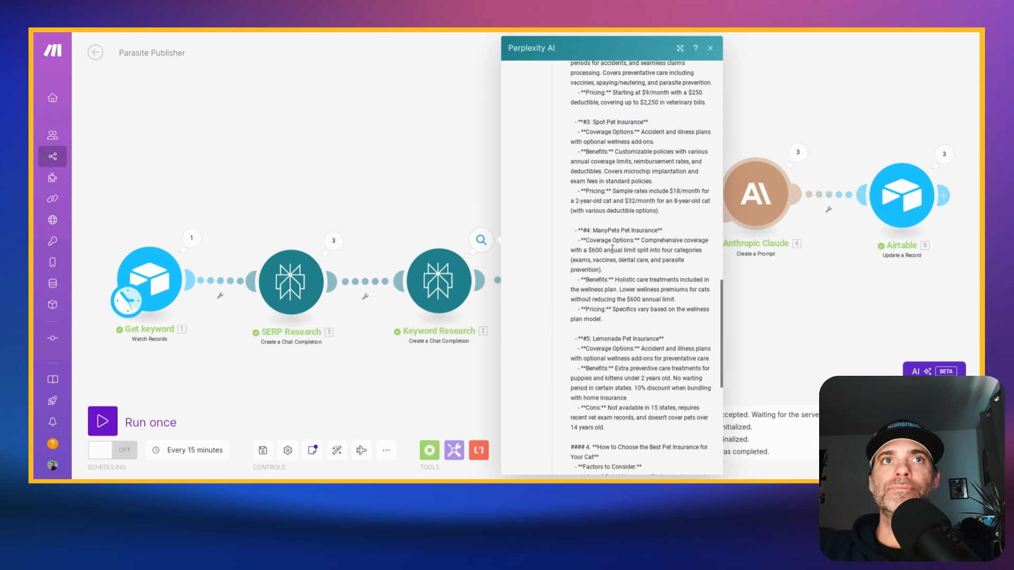
scroll(641, 168, down, 1)
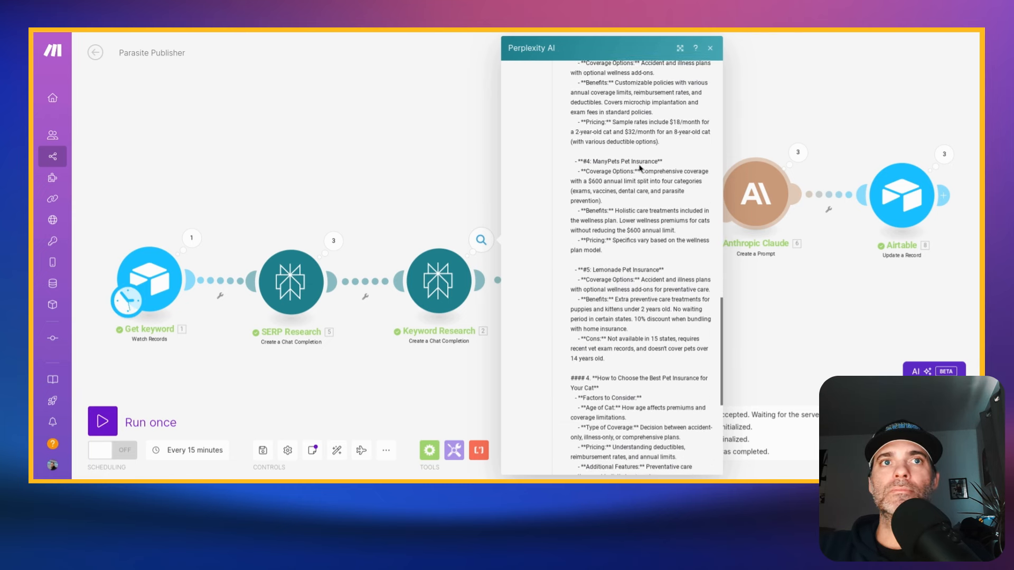